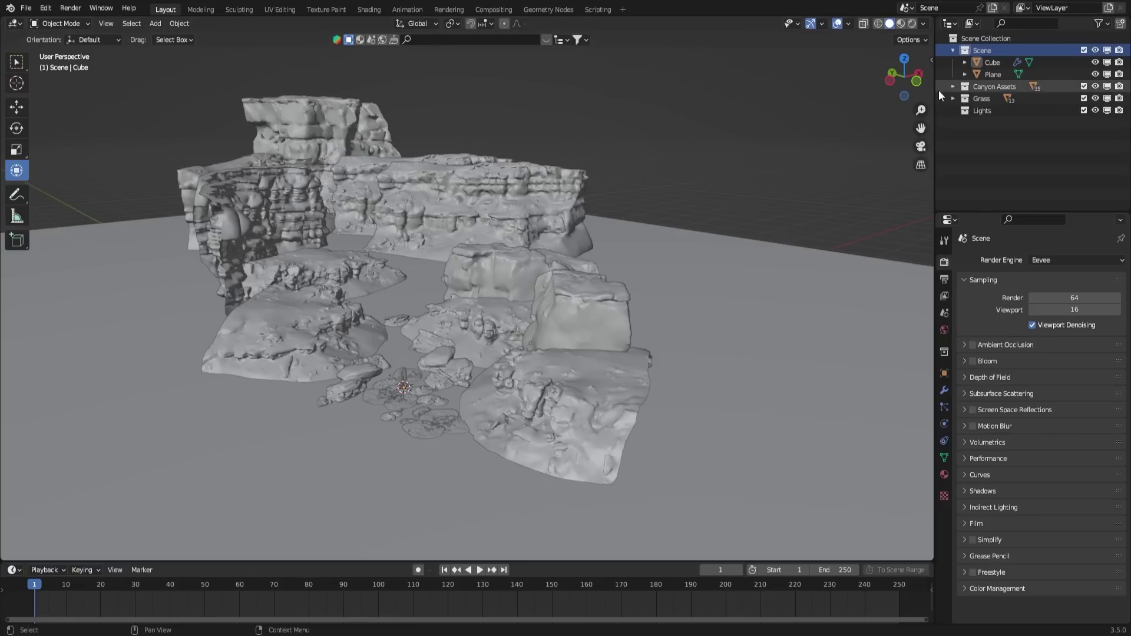
Step: Add a camera at the 3D cursor in the canyon scene
key("KP_1")
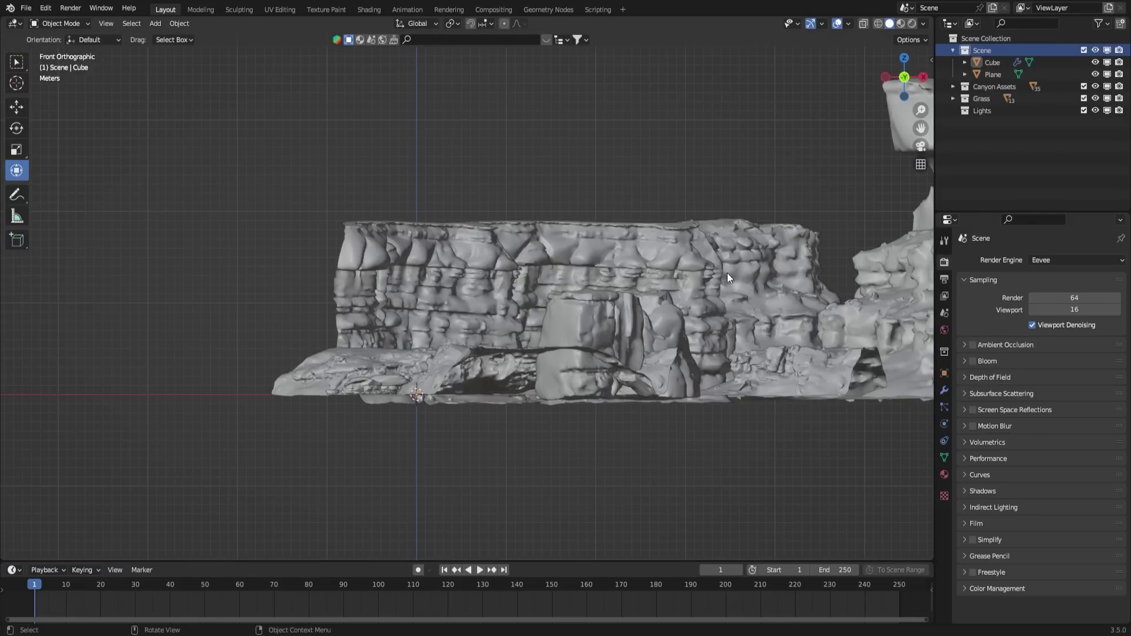
middle_click_drag(716, 317, 801, 255, "shift")
scroll(673, 341, "up", 5)
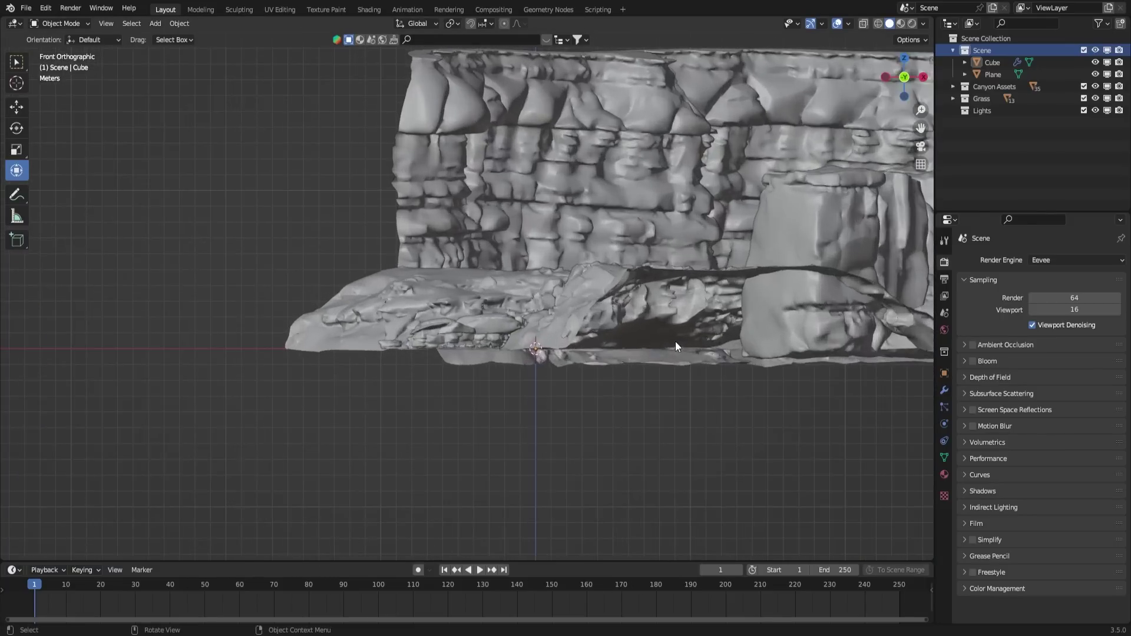
key("shift+a")
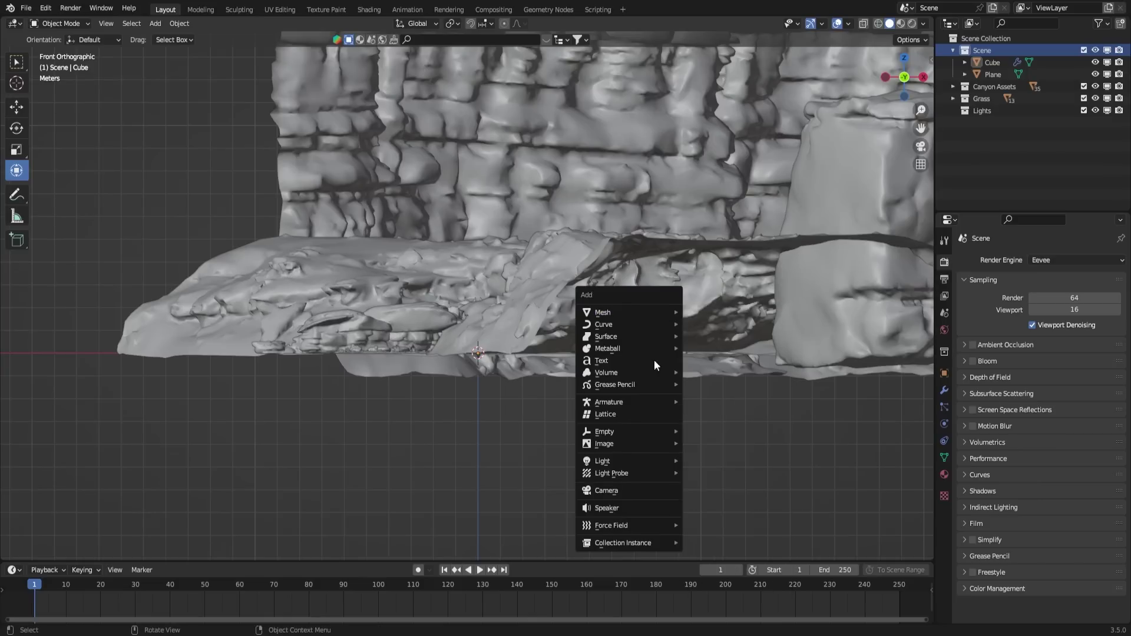
left_click(644, 489)
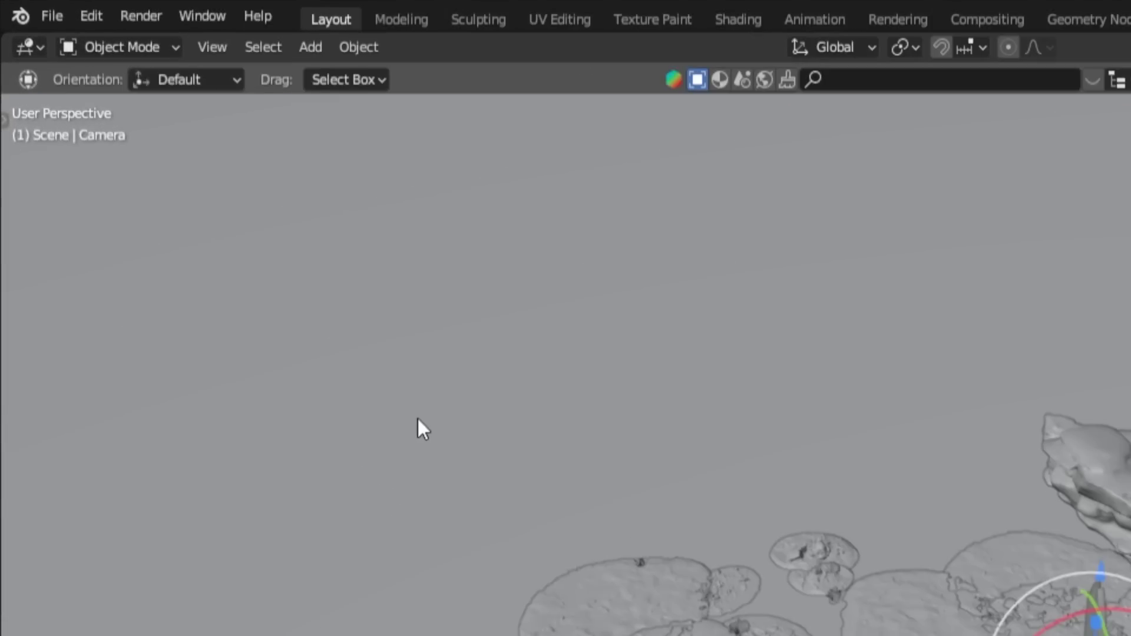
Step: Display the 3D viewport's tools and split the viewport vertically into two side-by-side views
key("t")
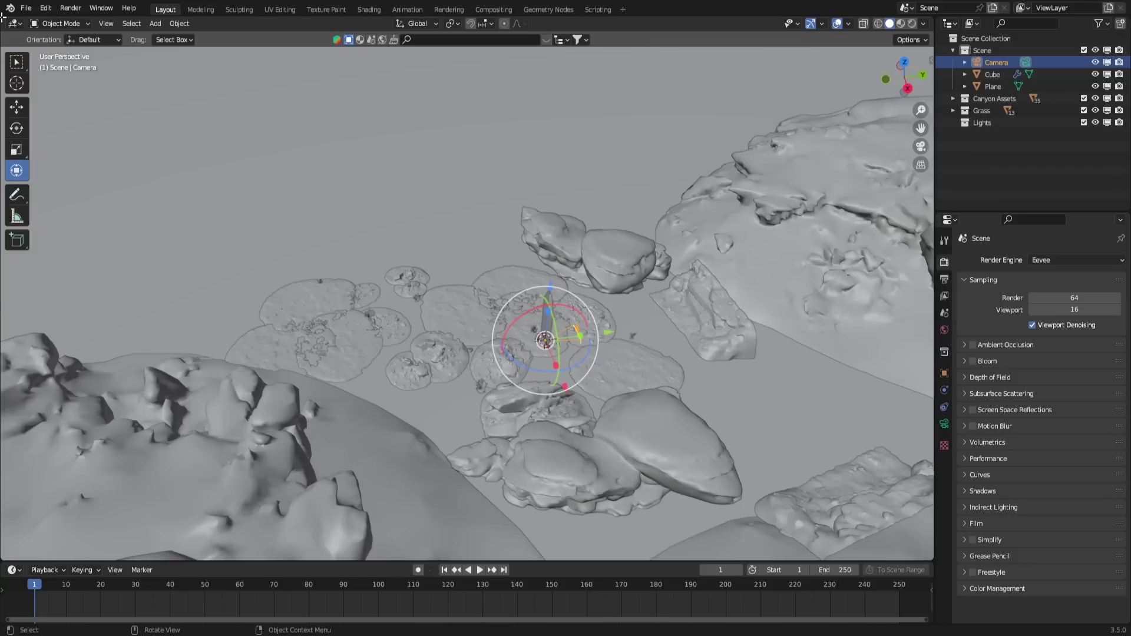
left_click_drag(6, 35, 250, 71)
left_click_drag(125, 35, 596, 35)
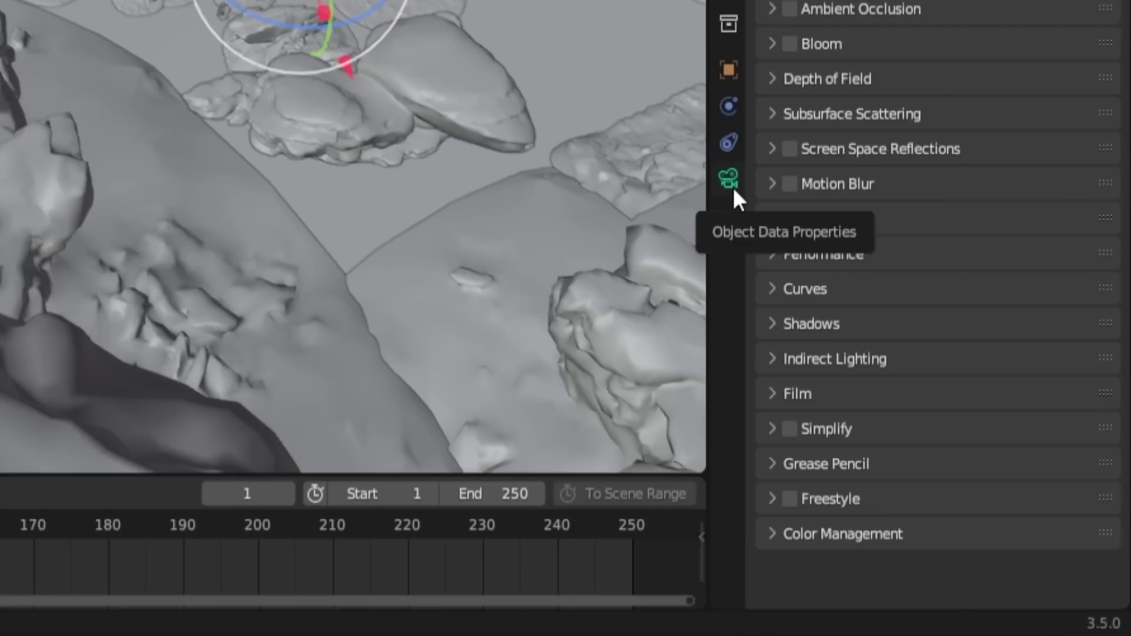
Step: Raise the camera's Passepartout opacity to its maximum so the area outside the frame is fully black
left_click(946, 425)
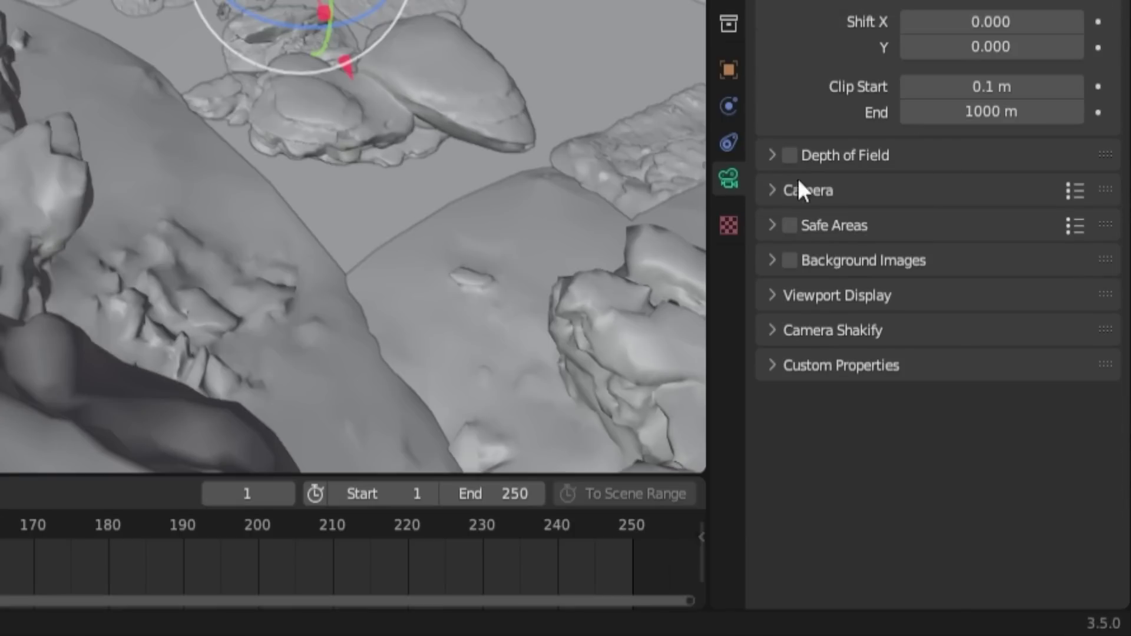
left_click(778, 300)
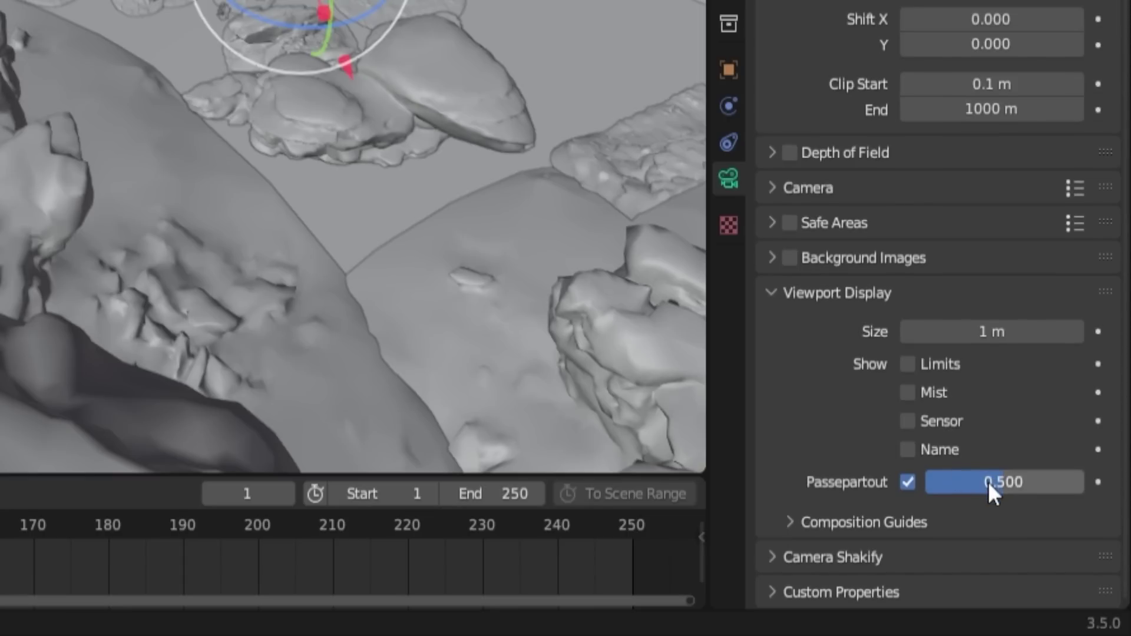
left_click_drag(988, 482, 1086, 482)
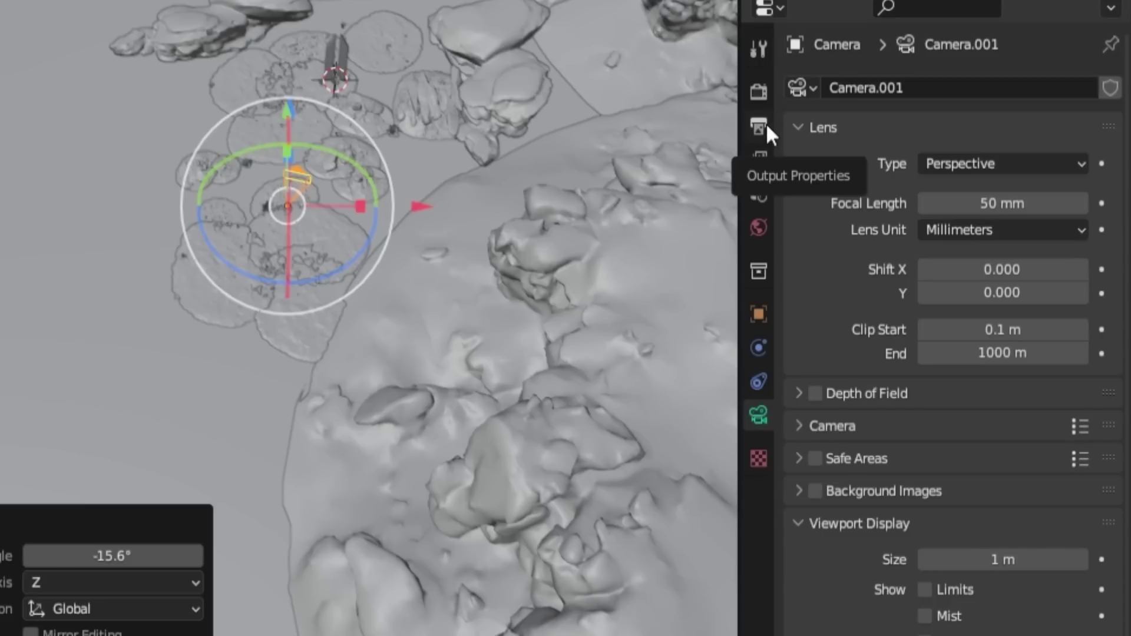
Step: Set the output resolution's X value to 2560 px and the frame rate to 24 fps
left_click(765, 122)
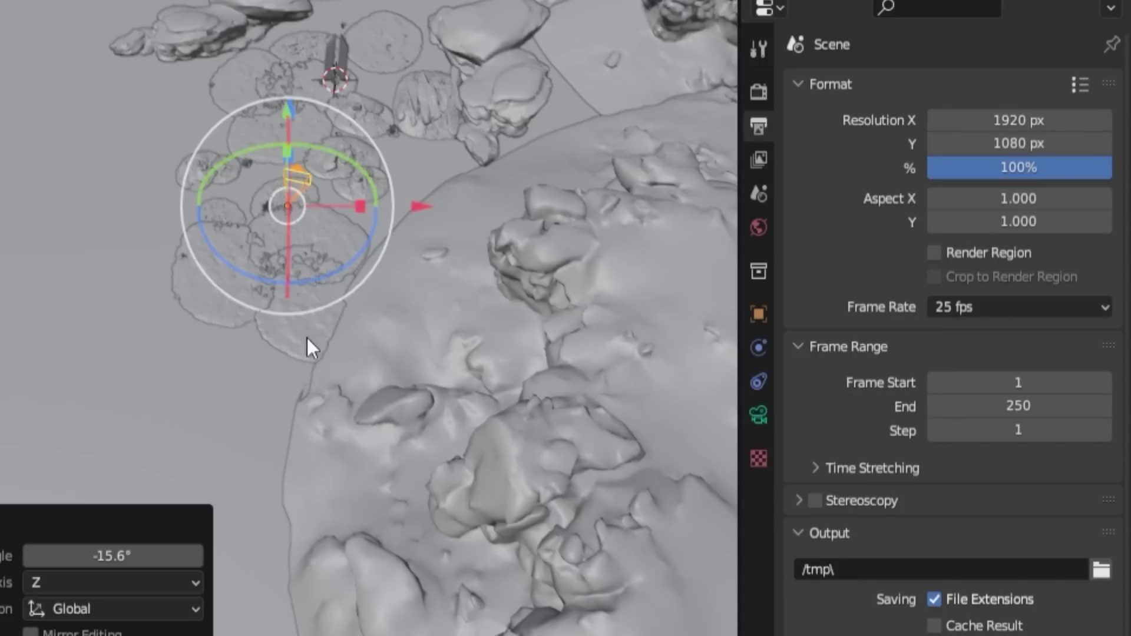
left_click(1001, 120)
type("2560")
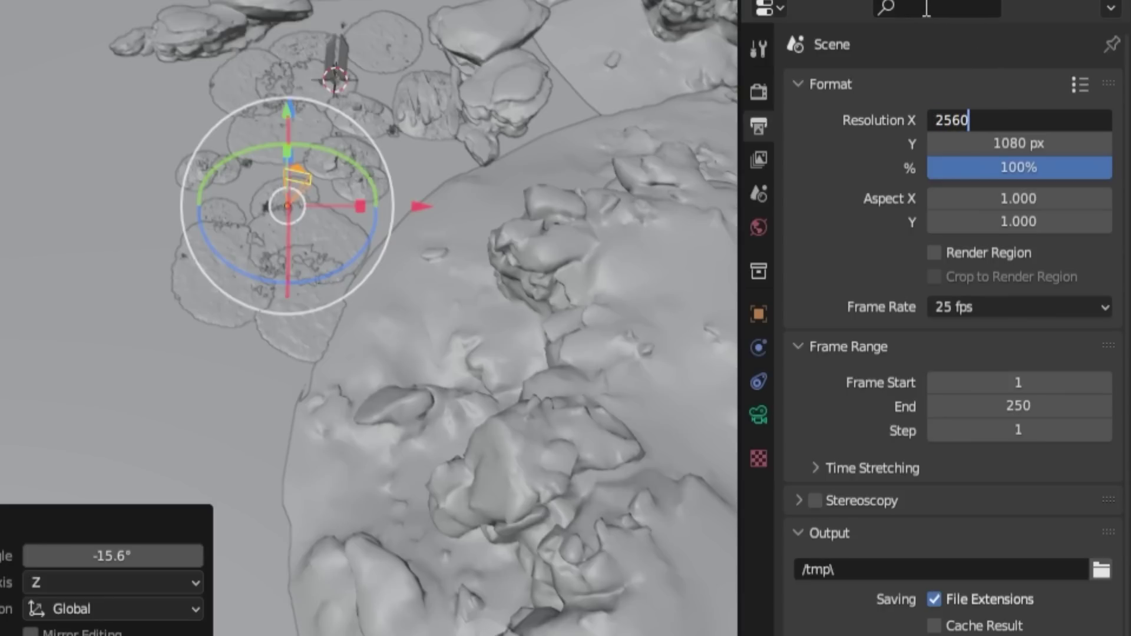
key("Return")
left_click(988, 302)
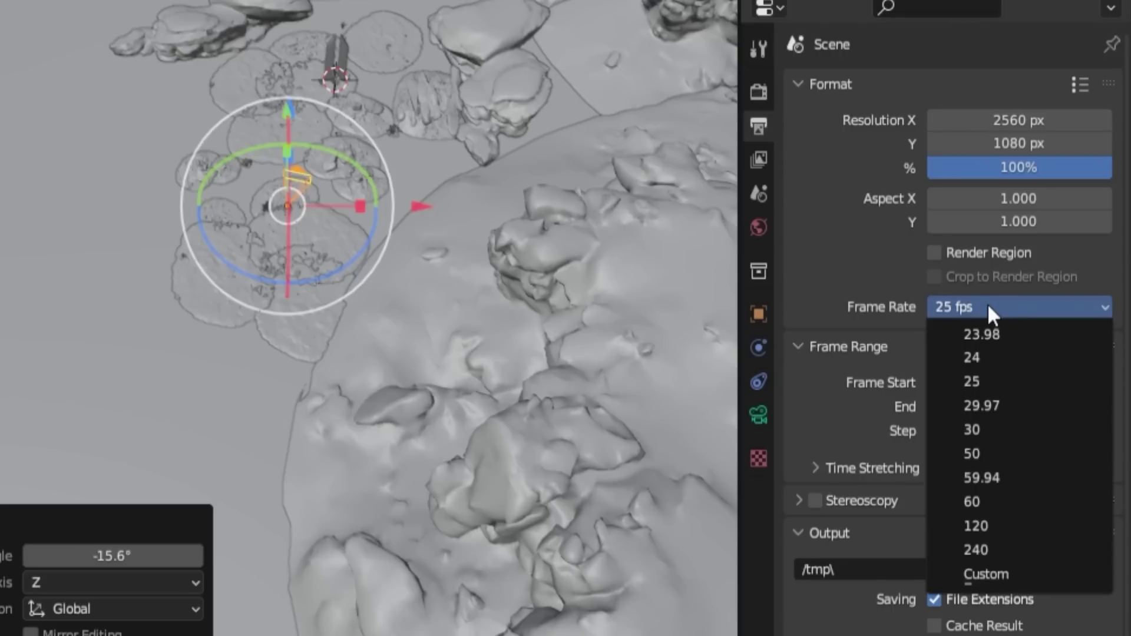
left_click(986, 355)
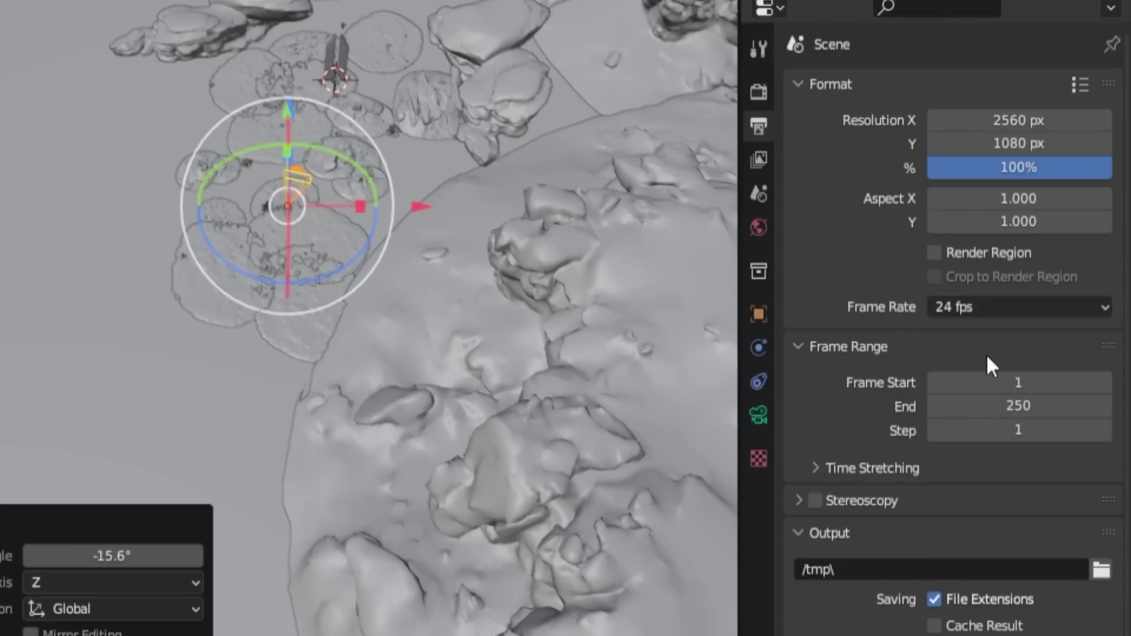
Step: Set the camera's focal length to 35 mm and collapse its Viewport Display settings
left_click(764, 416)
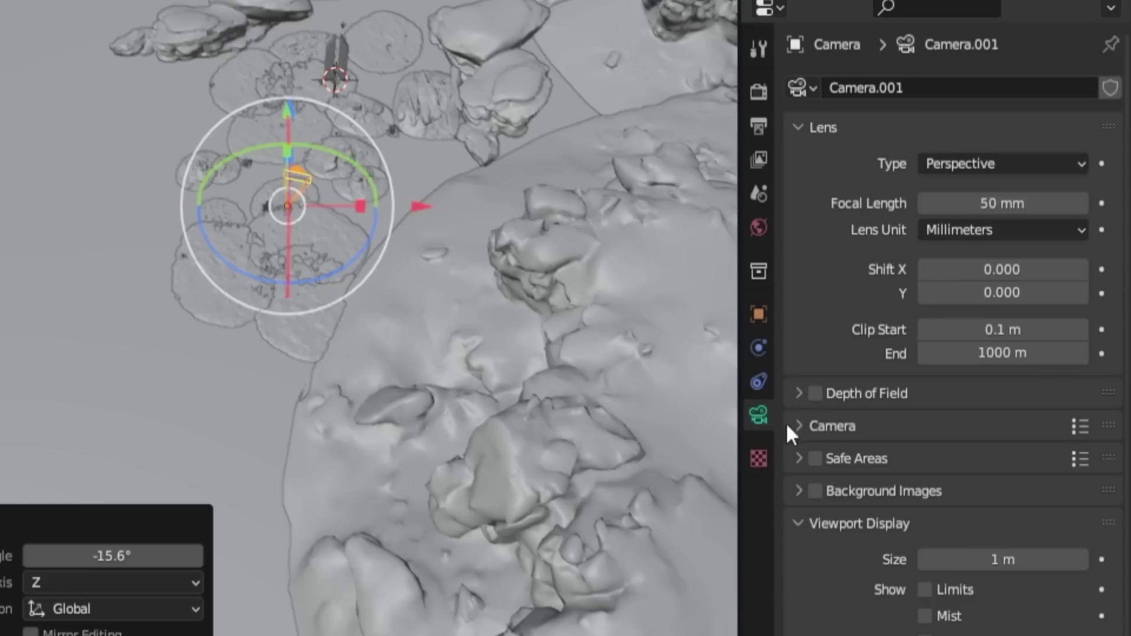
left_click(995, 203)
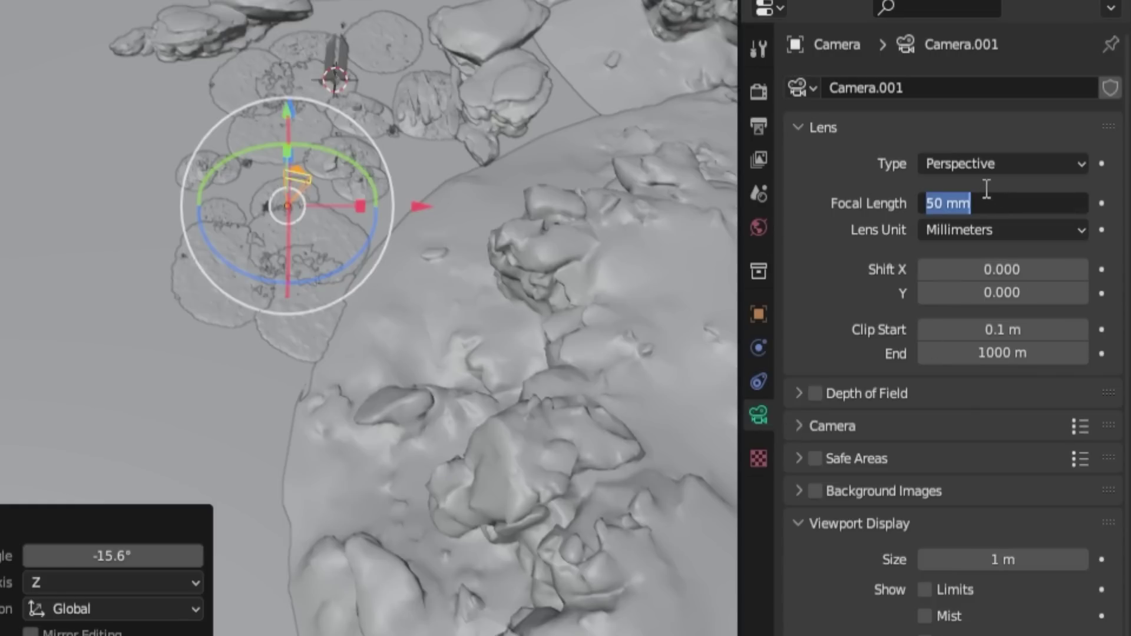
type("35")
key("Return")
left_click(859, 523)
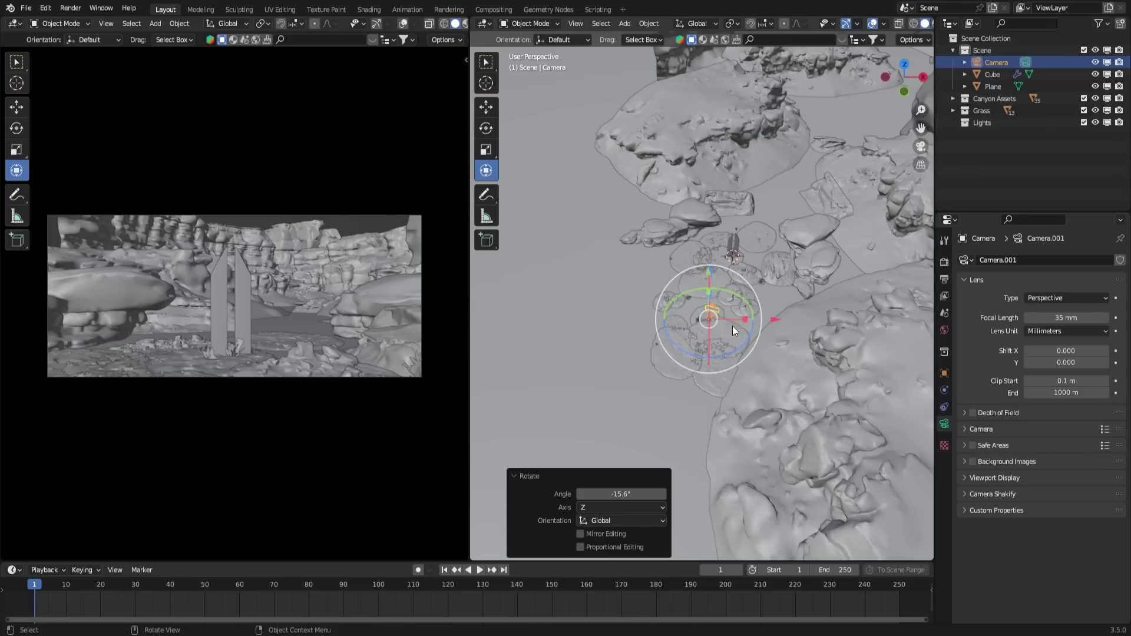
Step: Rotate the camera about 1.74° around Z, and use Walk Navigation to place it low and farther back, with the pillars centred in frame
left_click_drag(773, 312, 743, 337)
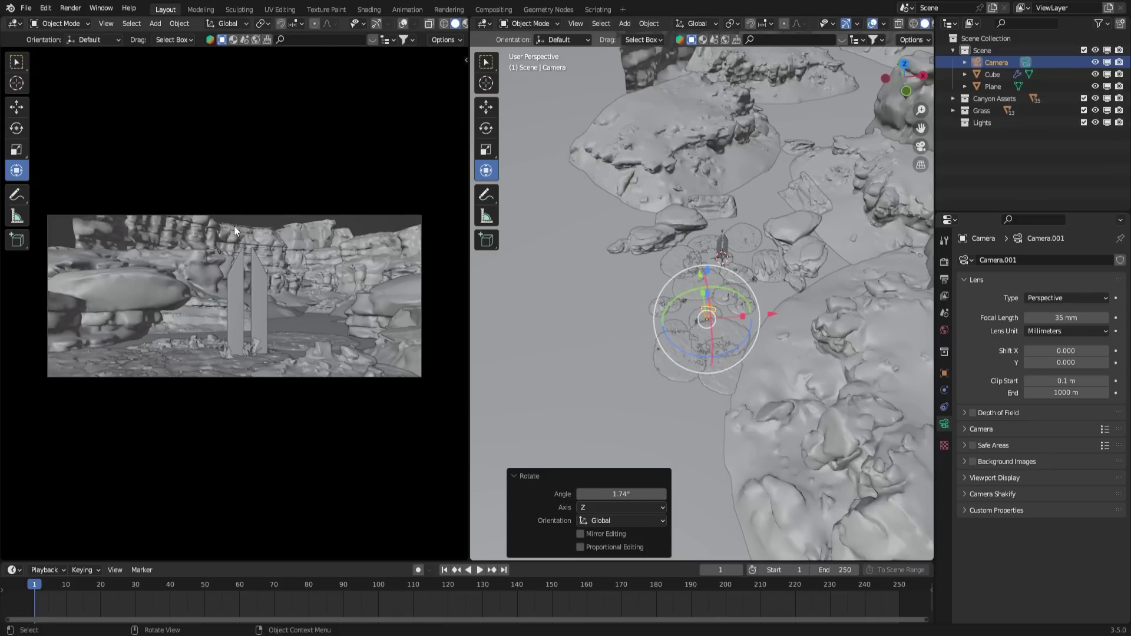
left_click(104, 23)
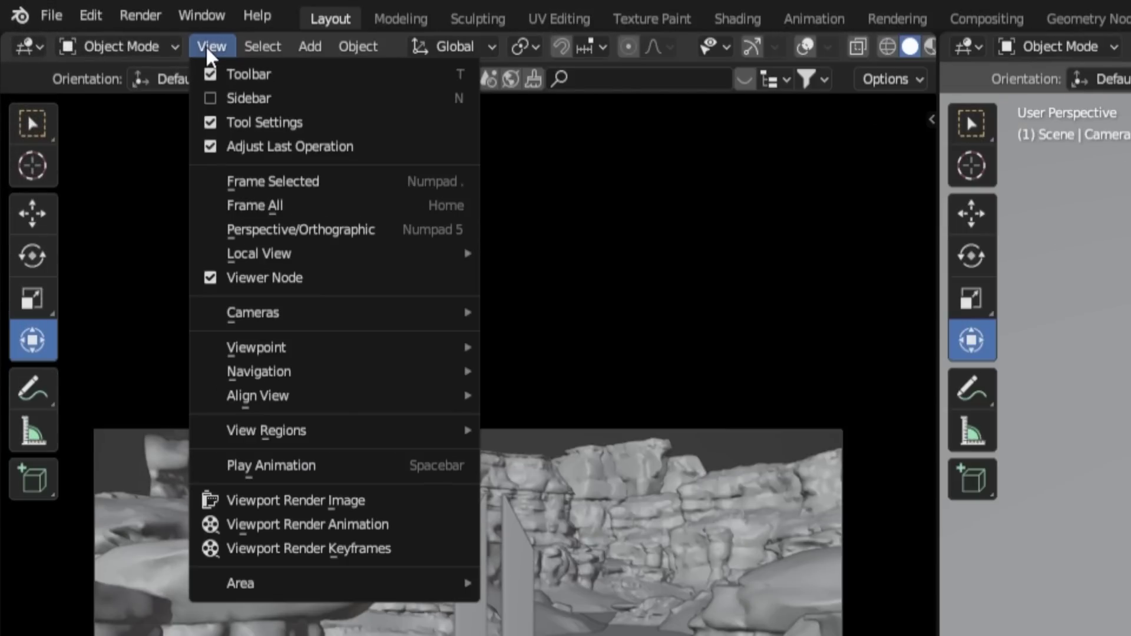
mouse_move(330, 371)
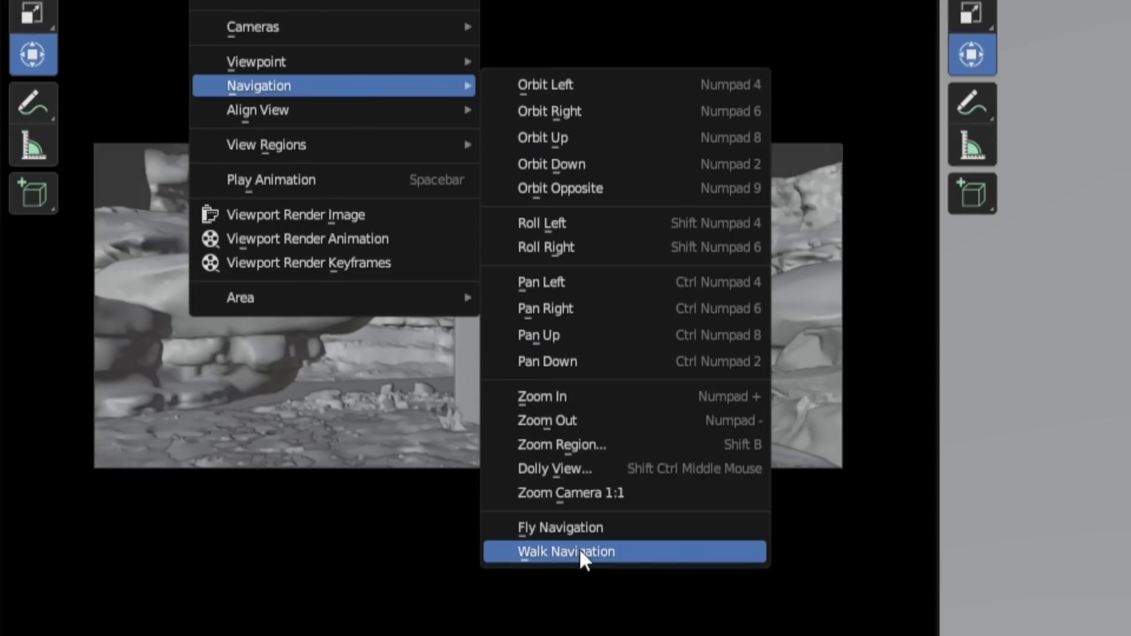
left_click(578, 547)
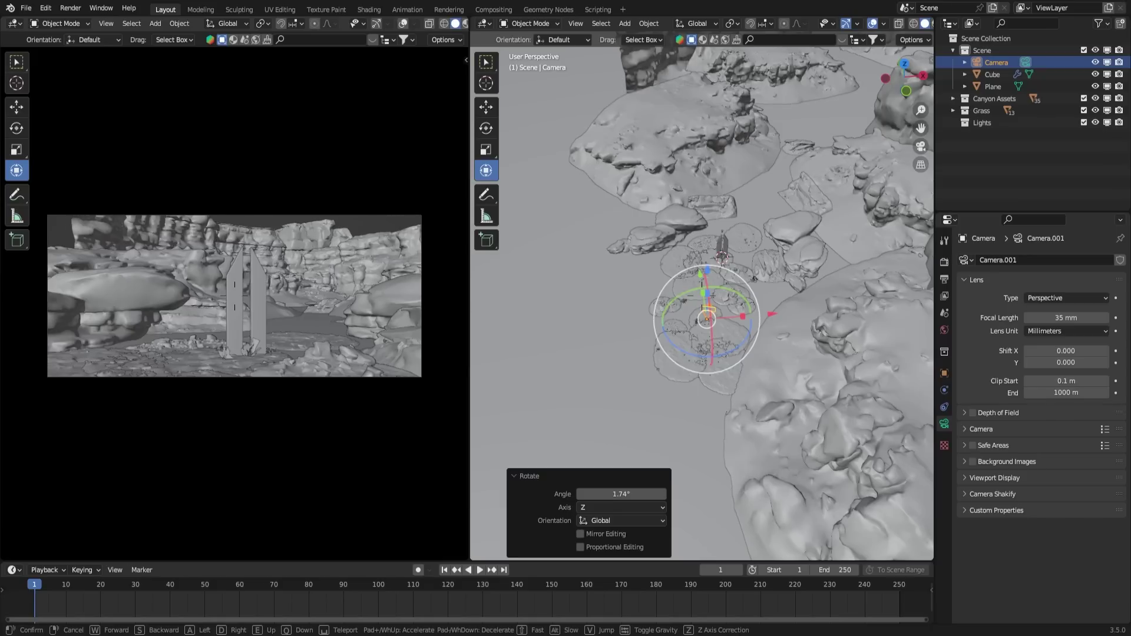
mouse_move(234, 295)
key("s")
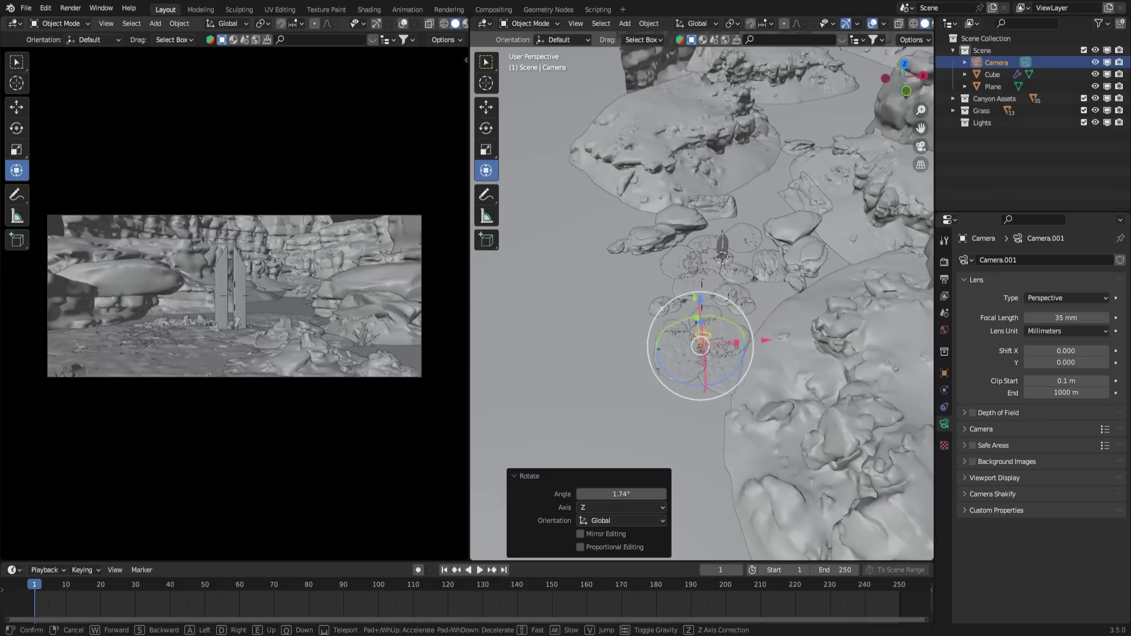
key("s")
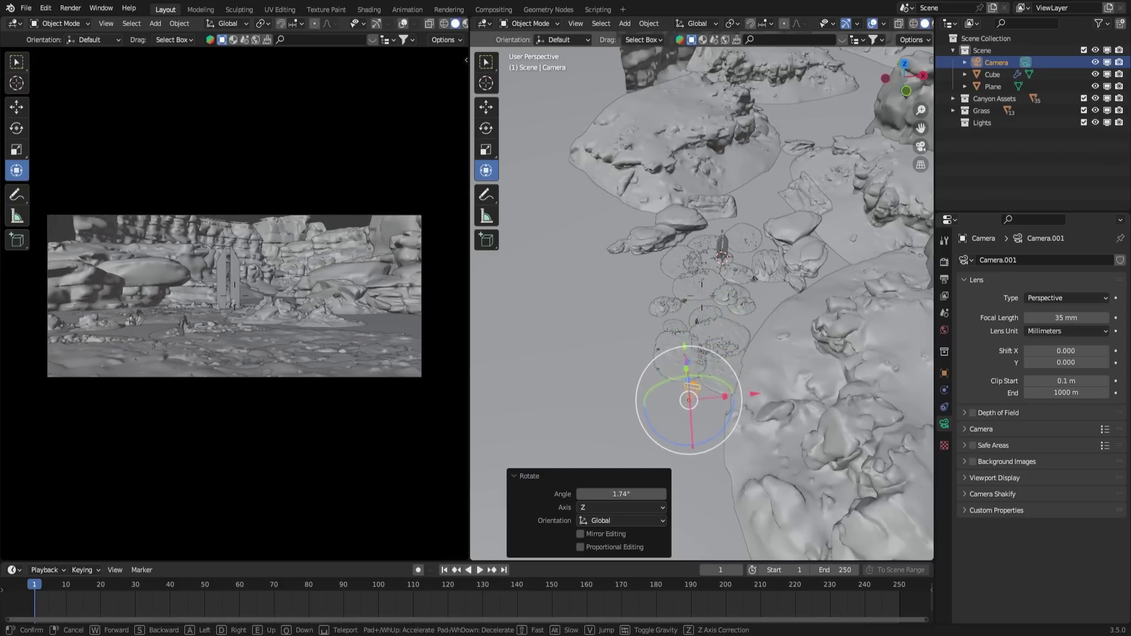
key("w")
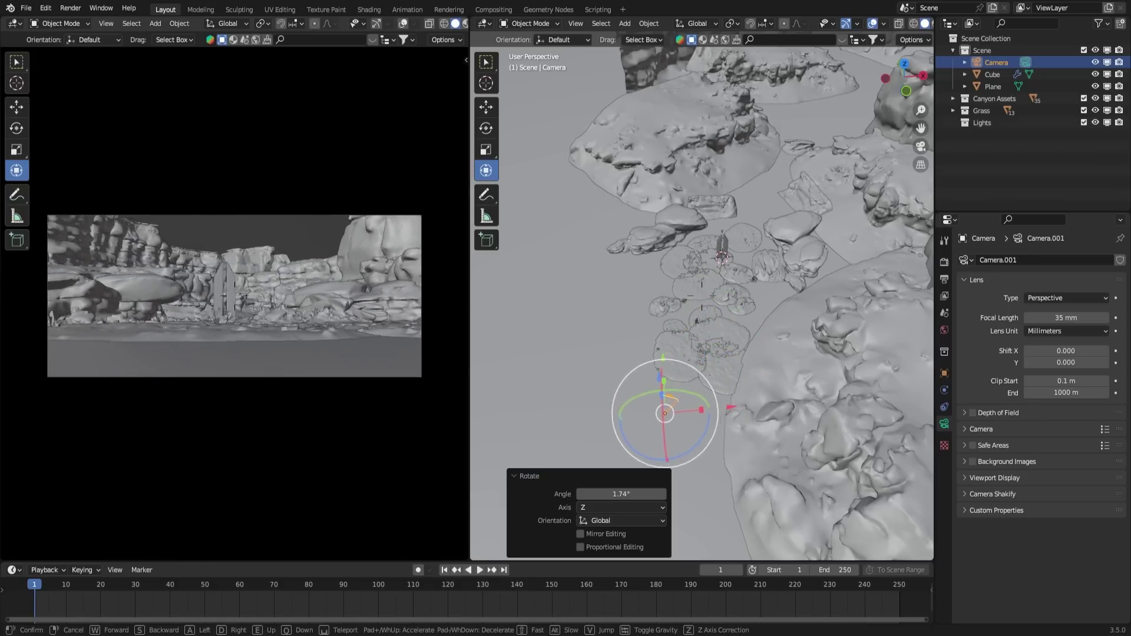
key("w")
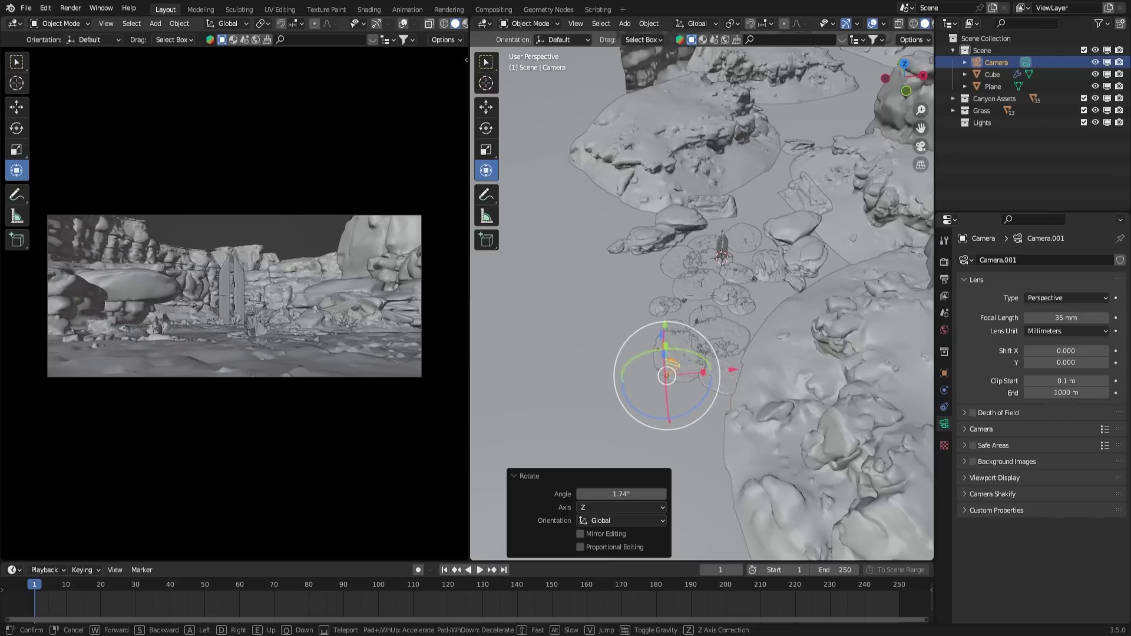
key("w")
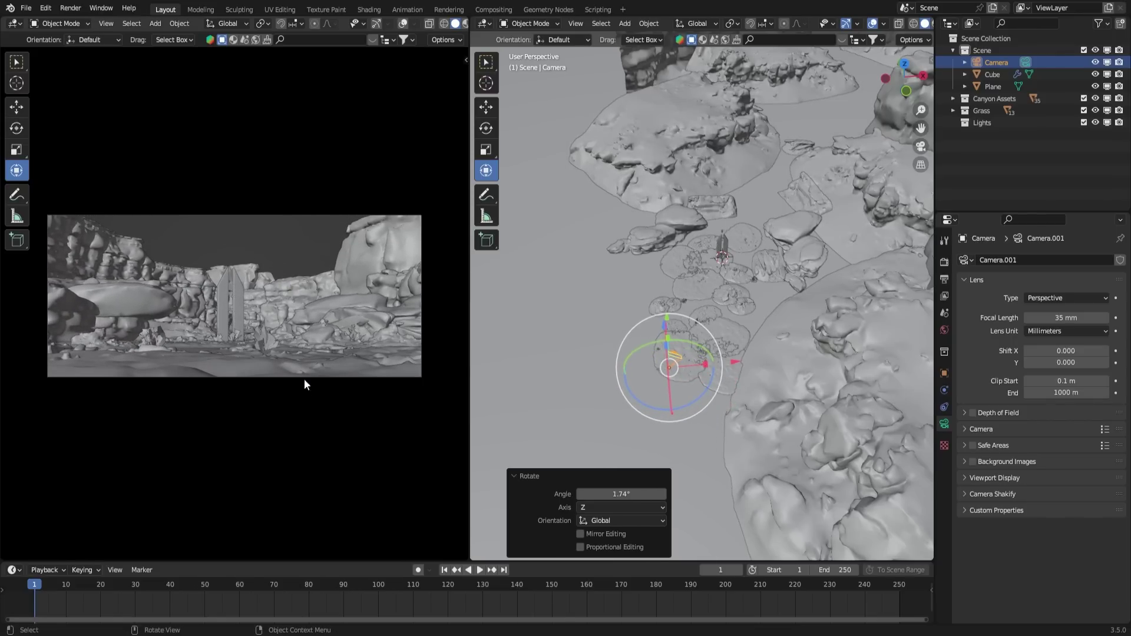
left_click(235, 296)
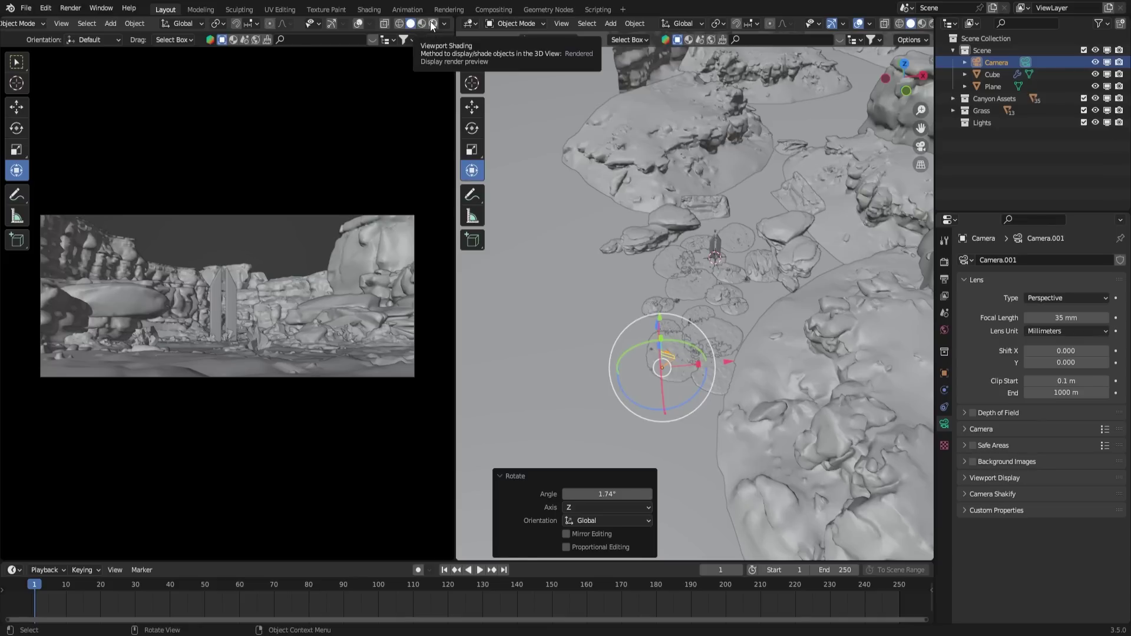
Step: Switch the camera viewport to Rendered shading and choose Eevee as the render engine
left_click(433, 24)
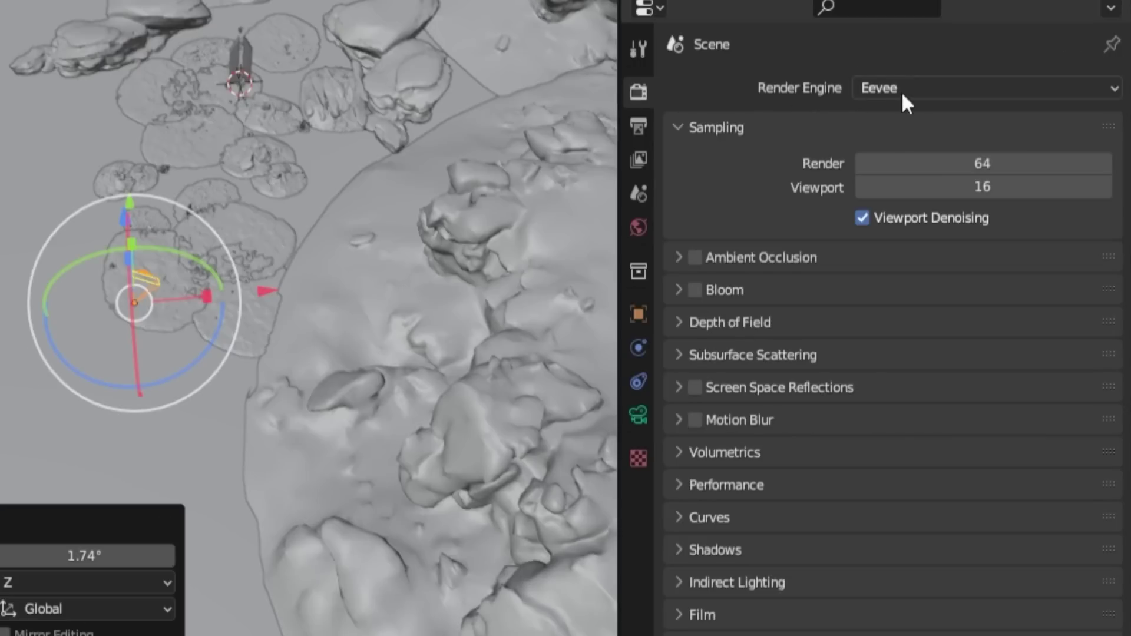
left_click(970, 97)
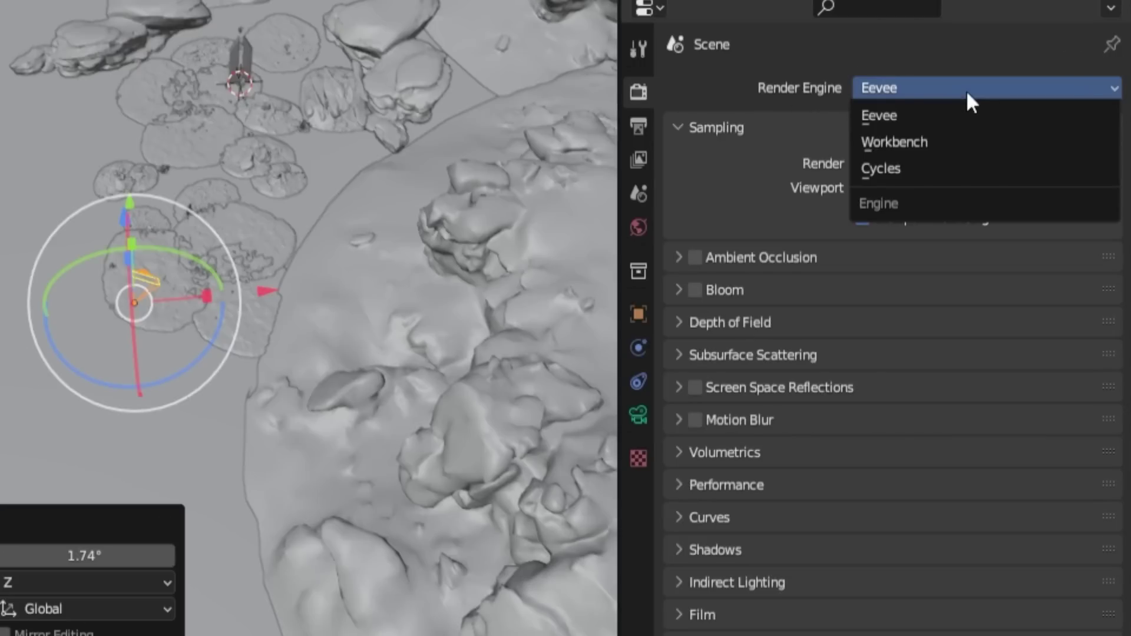
left_click(928, 115)
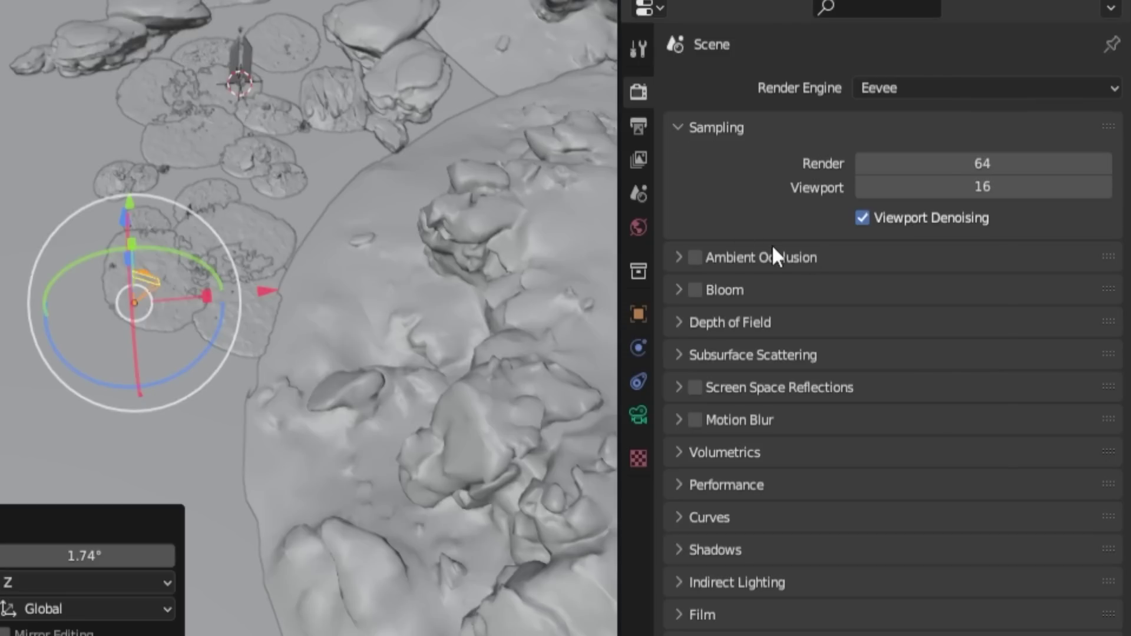
Step: Enable Ambient Occlusion and Bloom in the Eevee render settings, keeping their default values
left_click(696, 258)
left_click(677, 257)
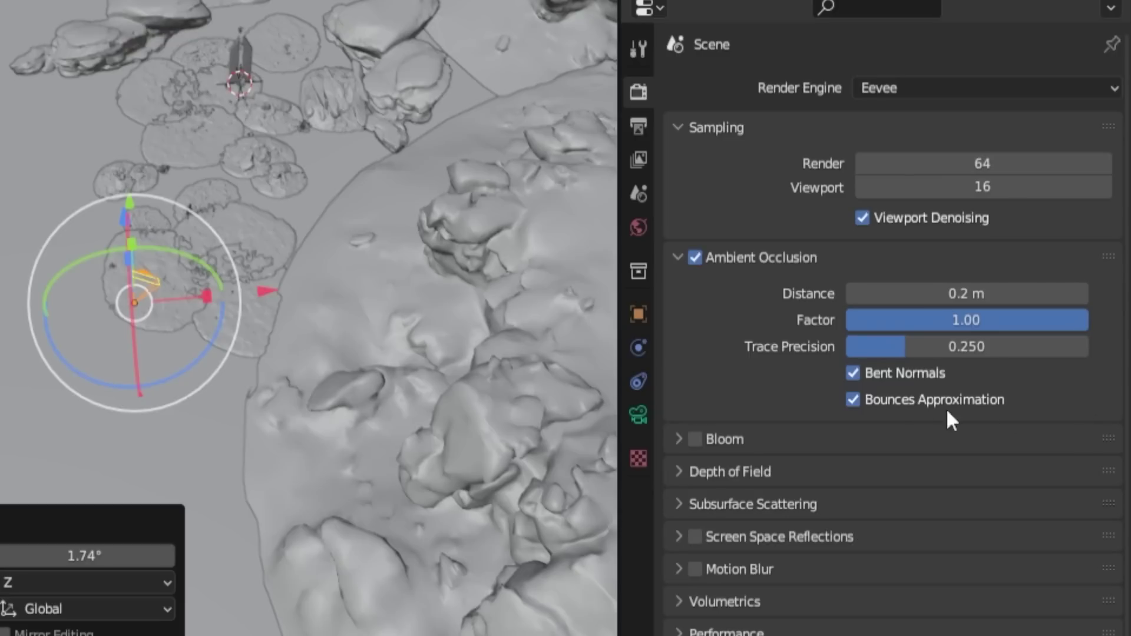
left_click(677, 258)
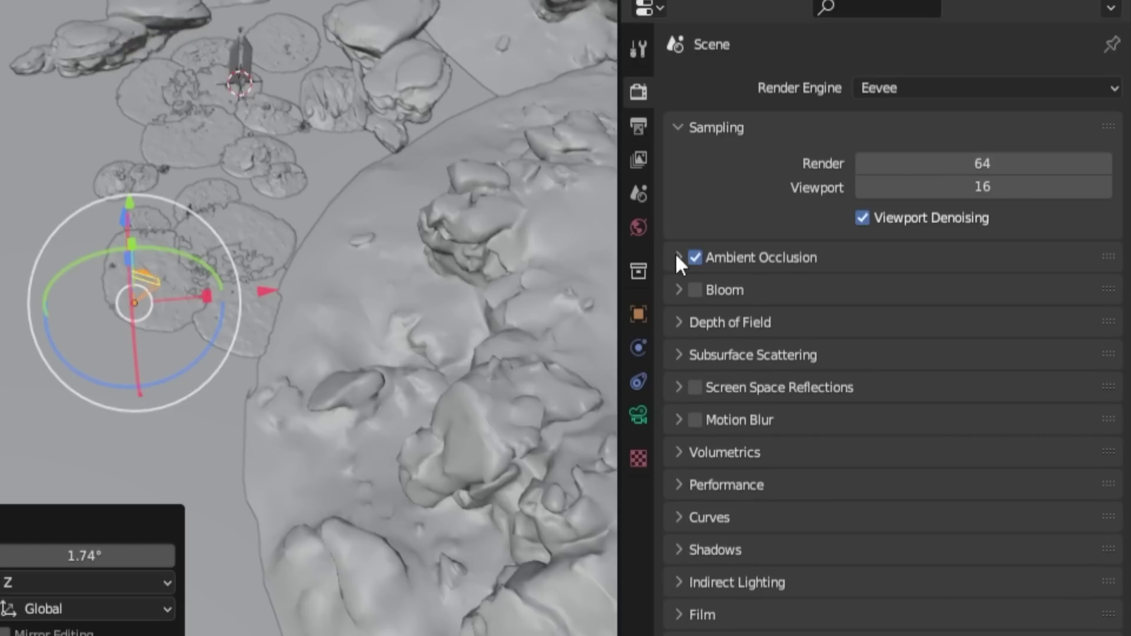
left_click(678, 290)
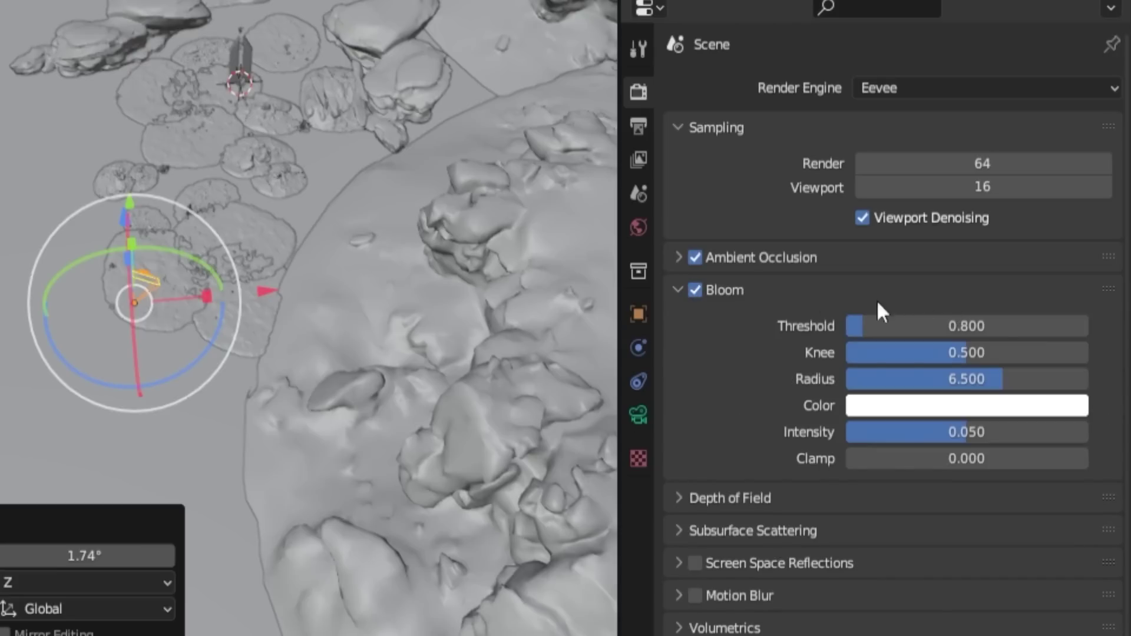
left_click(678, 292)
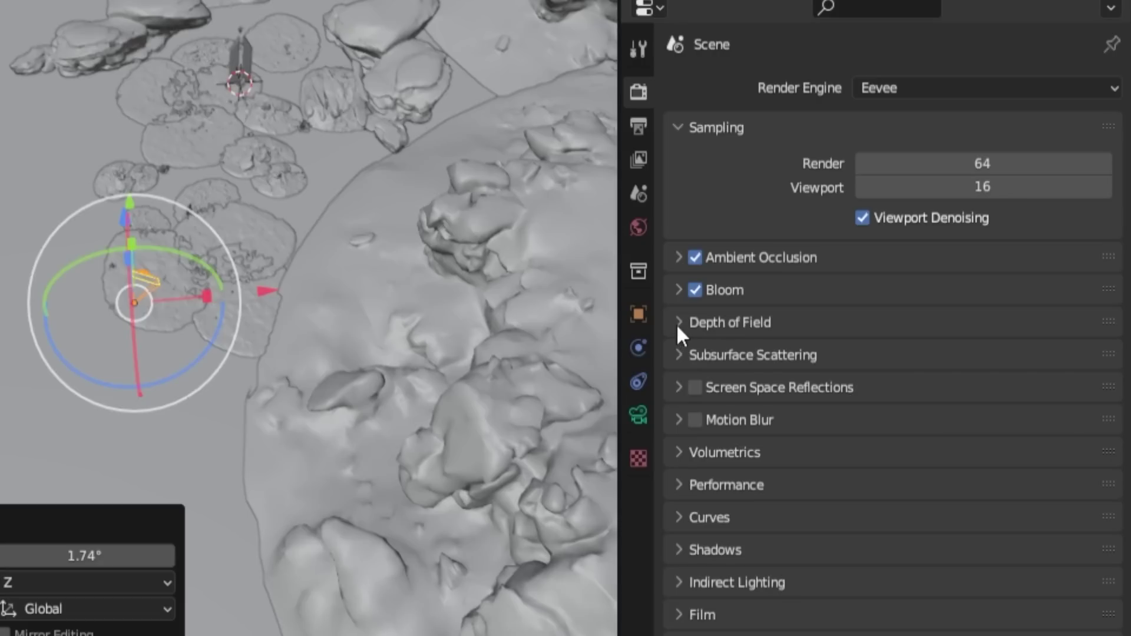
Step: Check the Depth of Field settings, and enable Screen Space Reflections with Refraction turned on
left_click(677, 325)
left_click(677, 324)
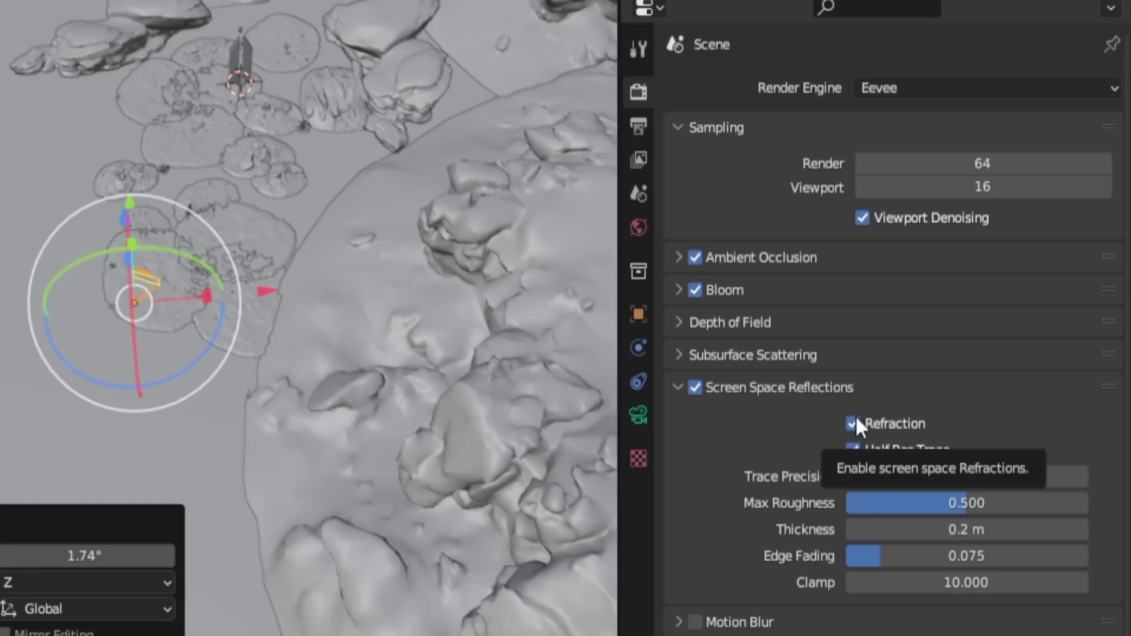
left_click(854, 421)
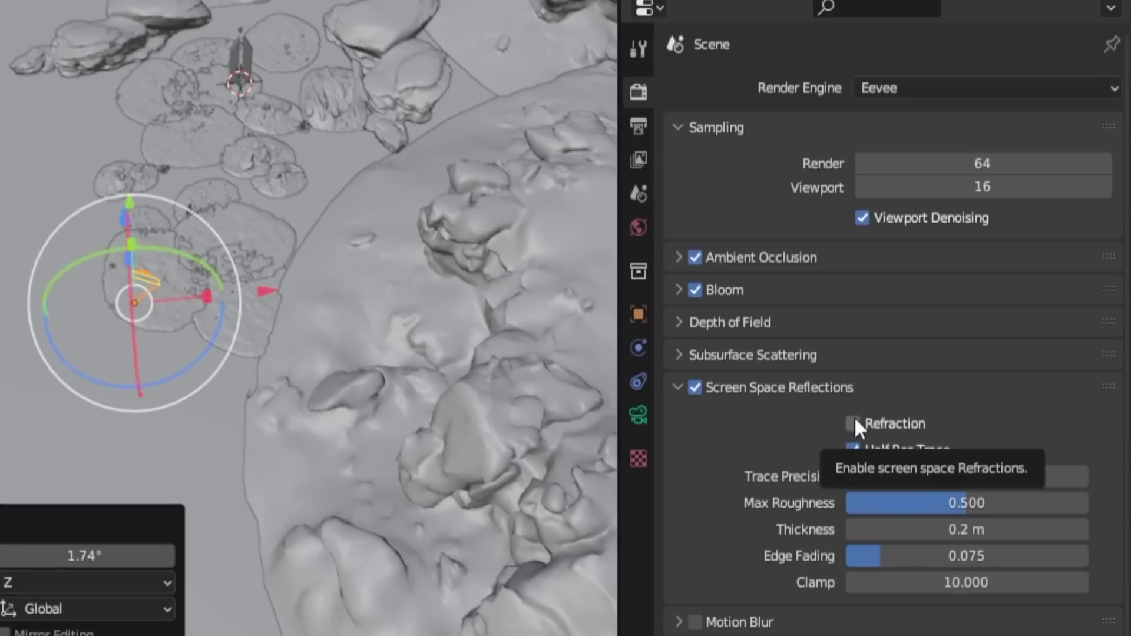
left_click(854, 421)
left_click(677, 387)
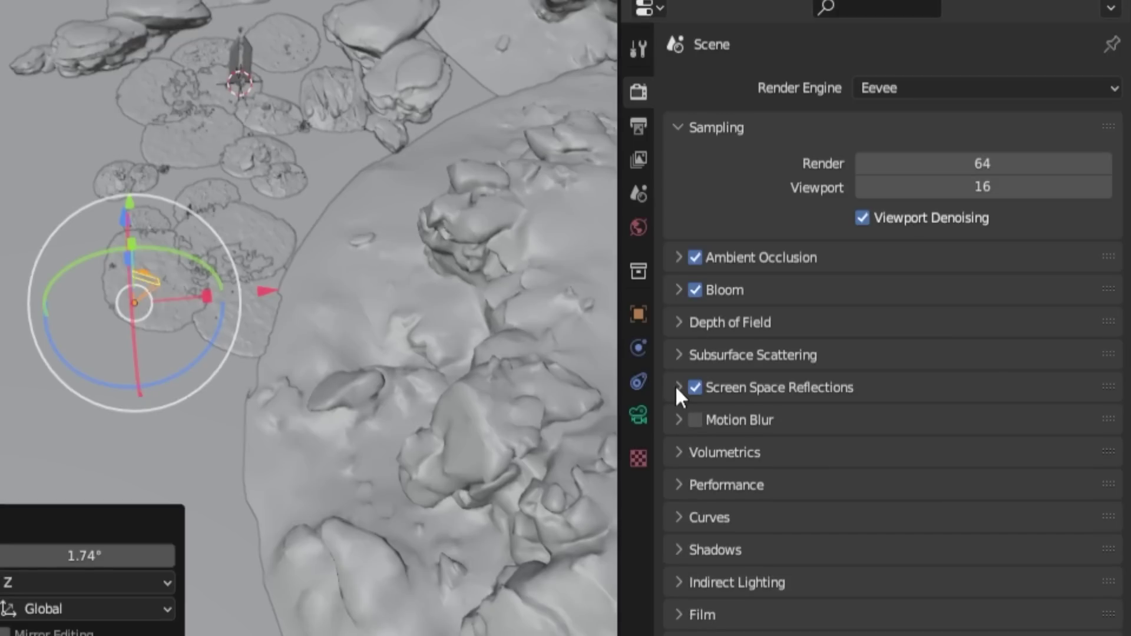
Step: Enable Volumetric Shadows in the Eevee volumetrics settings, and turn on High Bit Depth for shadows
left_click(682, 452)
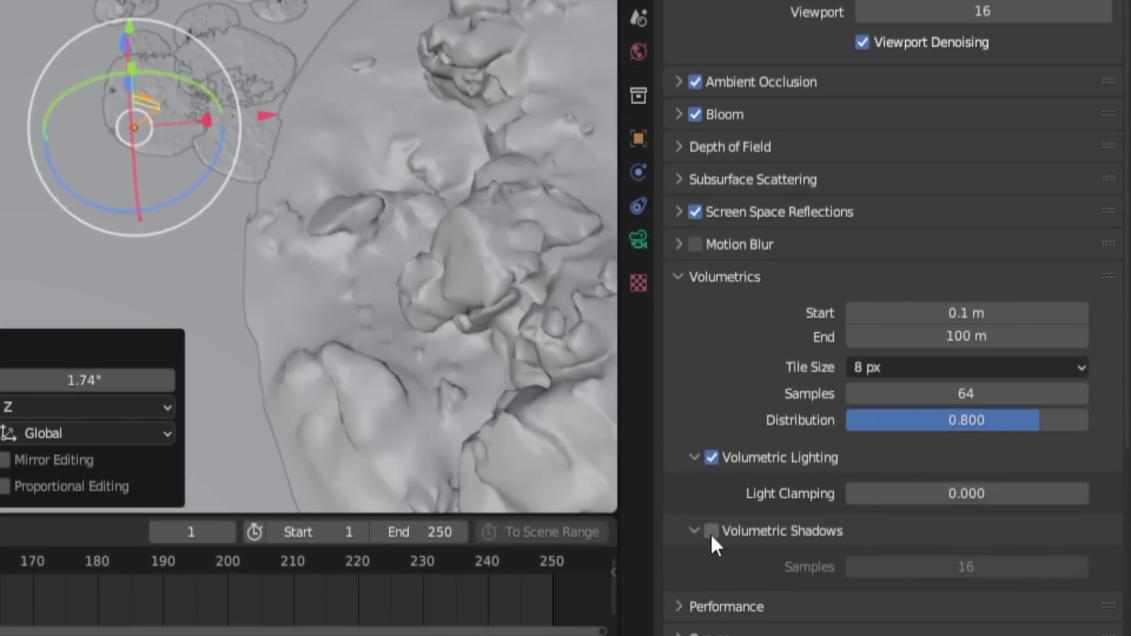
left_click(711, 531)
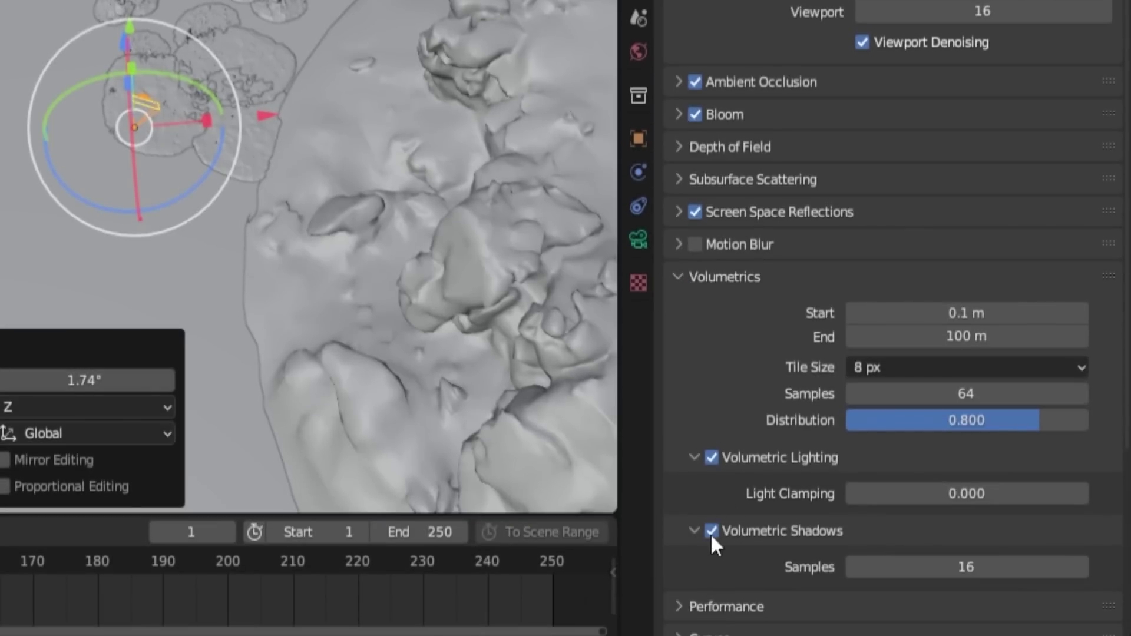
left_click(677, 278)
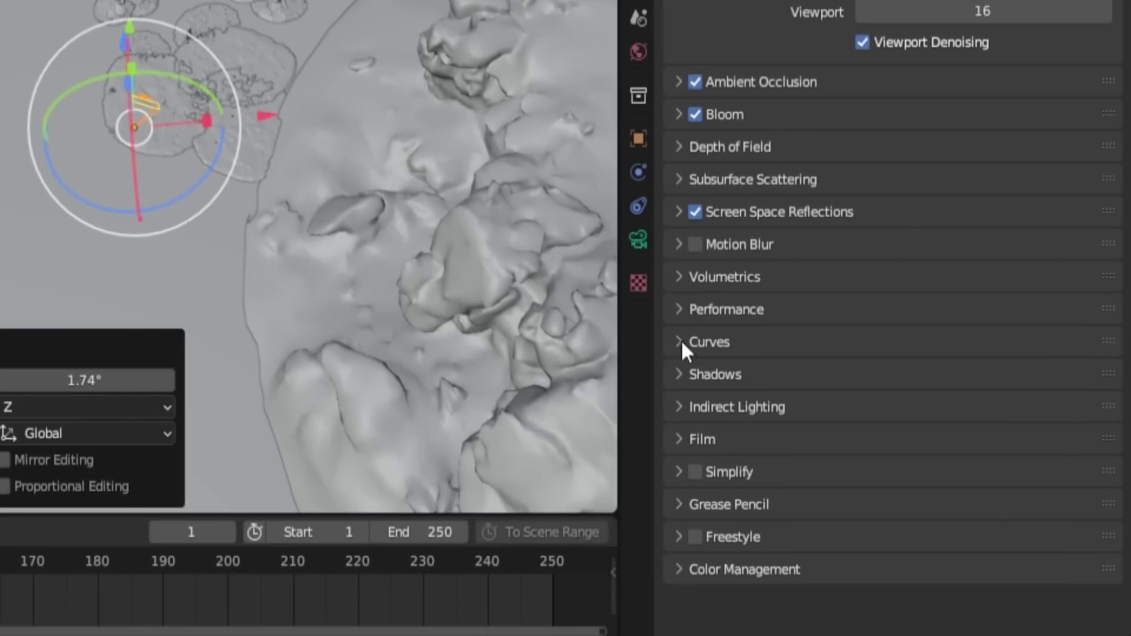
left_click(683, 378)
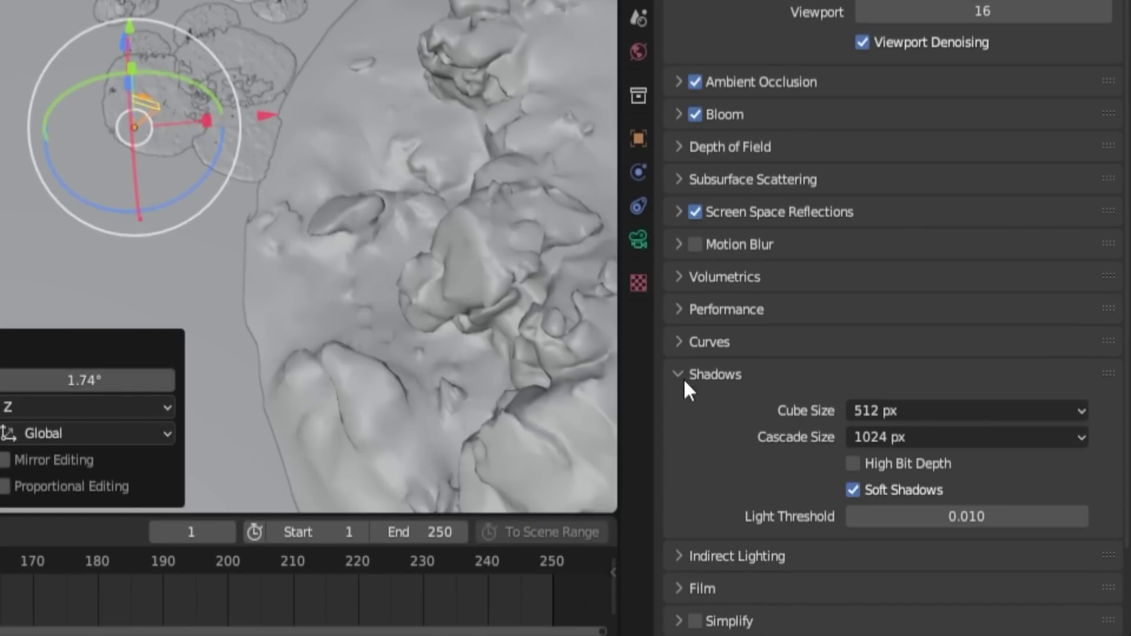
left_click(859, 461)
left_click(690, 377)
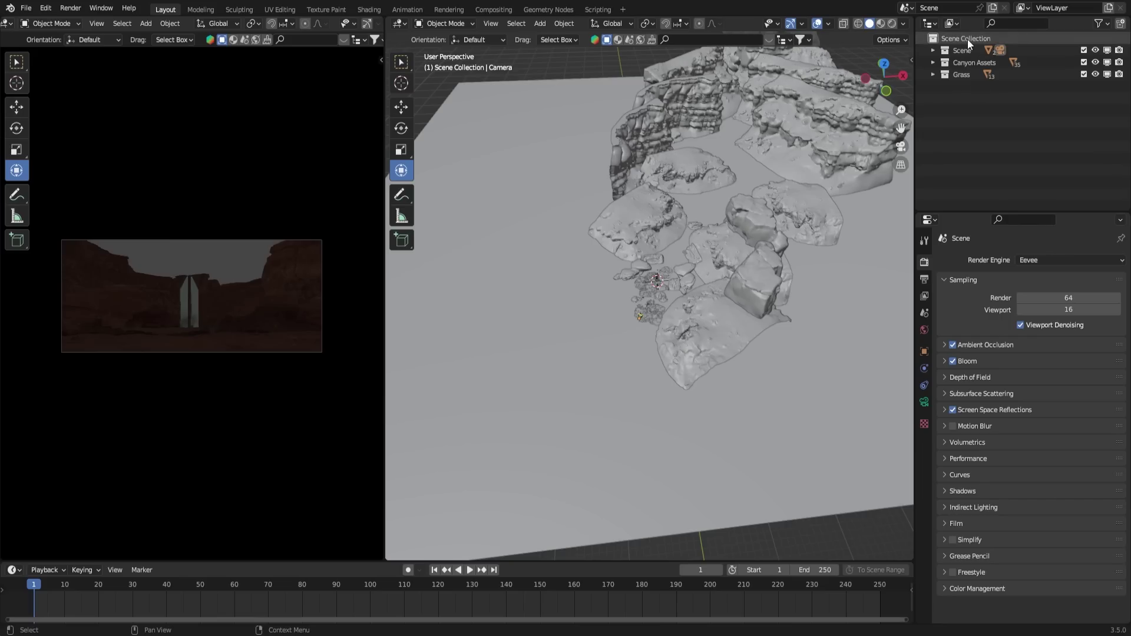
Step: Add a new collection under the Scene Collection and name it Lights
left_click(967, 39)
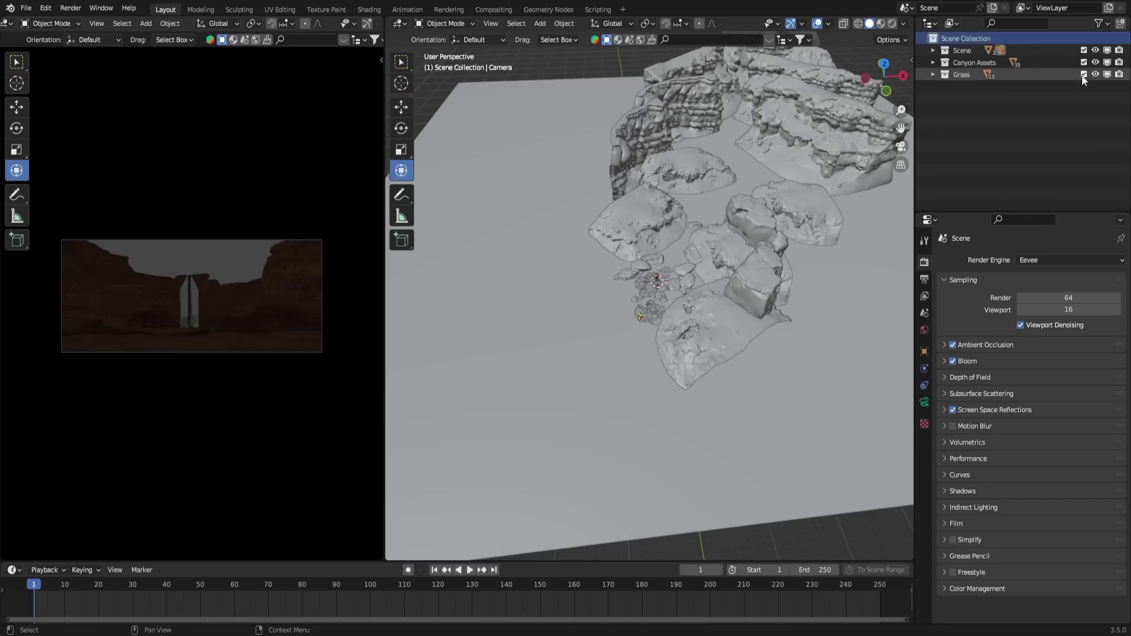
left_click(1120, 24)
double_click(978, 87)
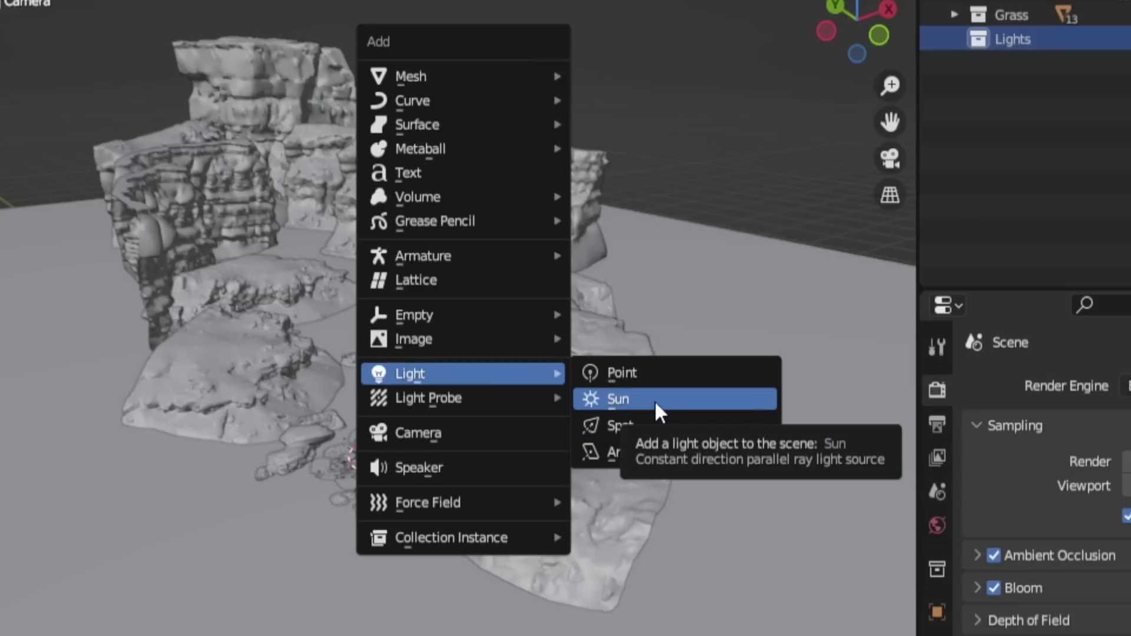
Step: Add a Sun light in the Lights collection and raise it above the canyon rocks
left_click(655, 401)
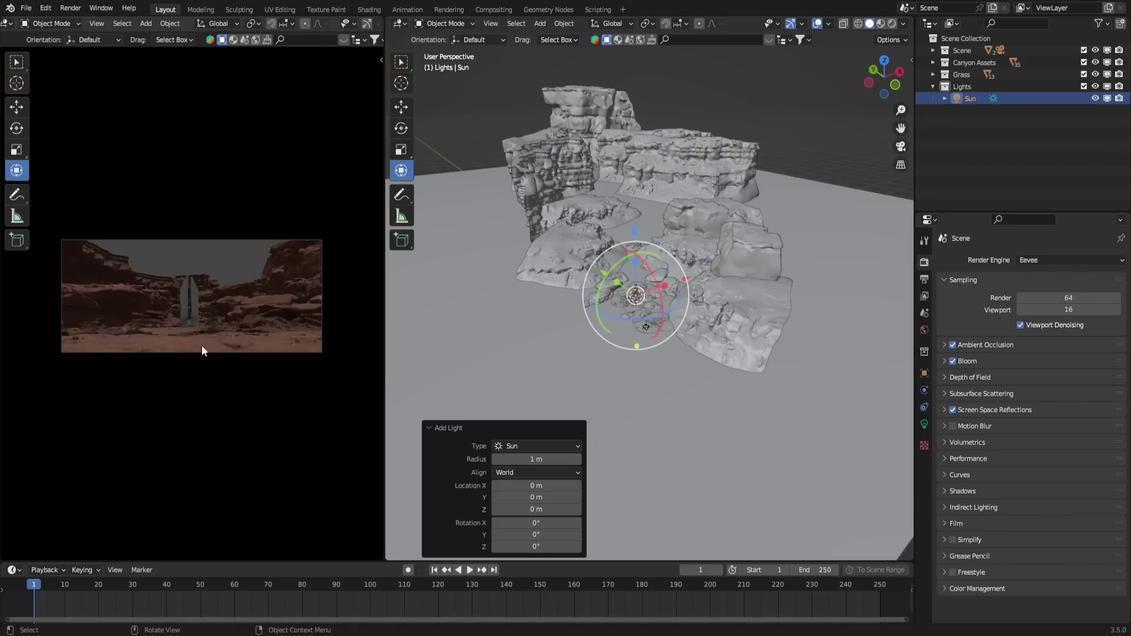
scroll(201, 345, "up", 2)
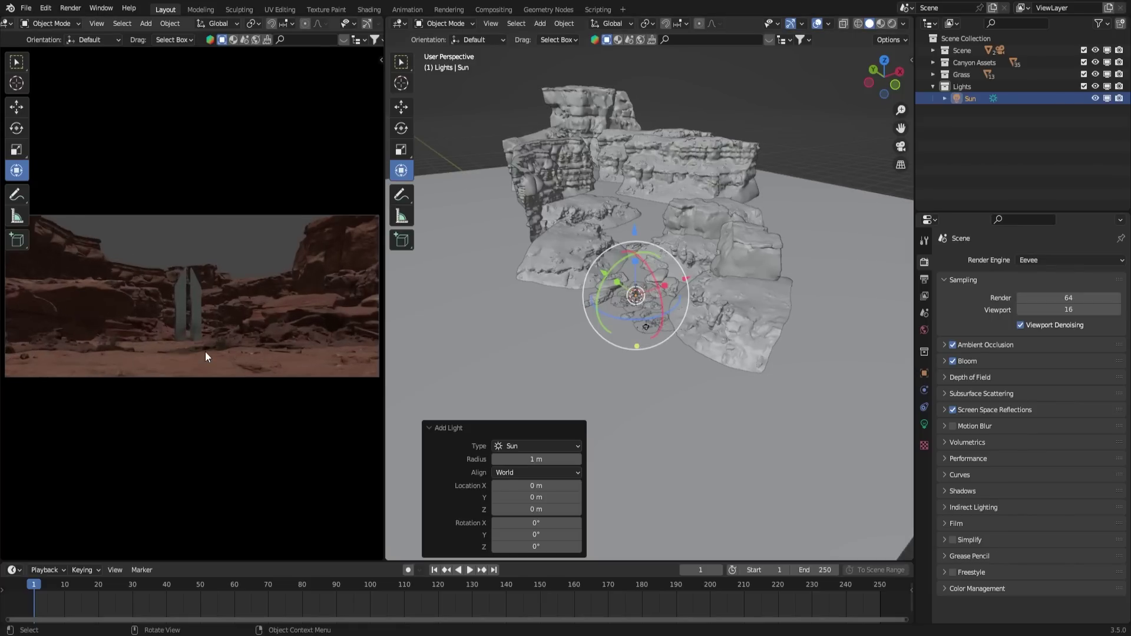
scroll(204, 351, "down", 1)
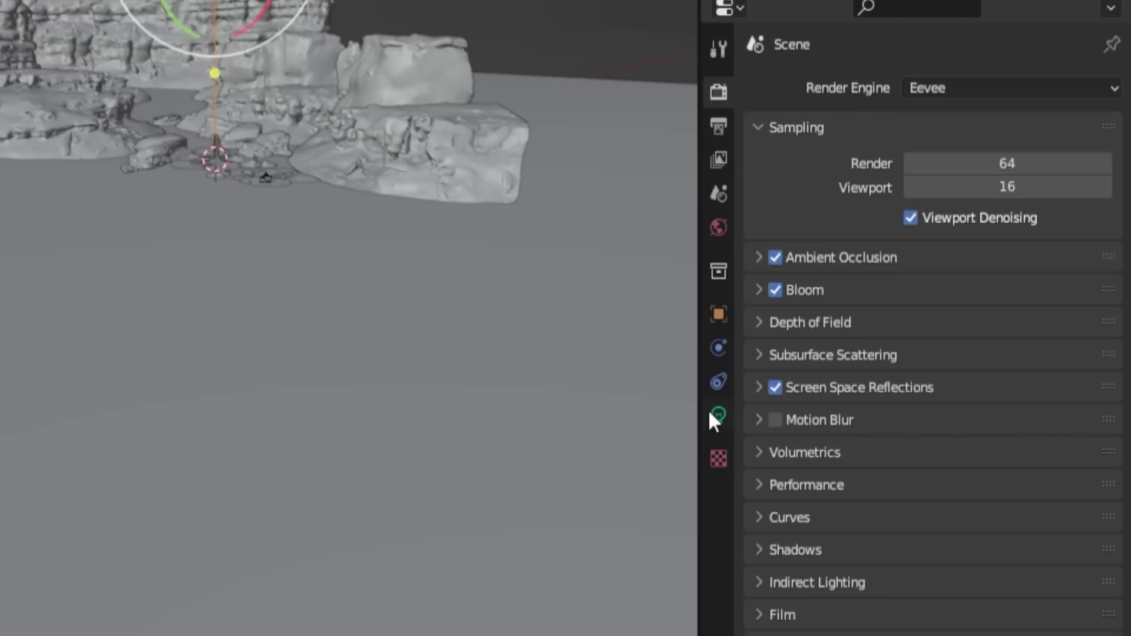
Step: Set the Sun light's strength to 5
left_click(717, 415)
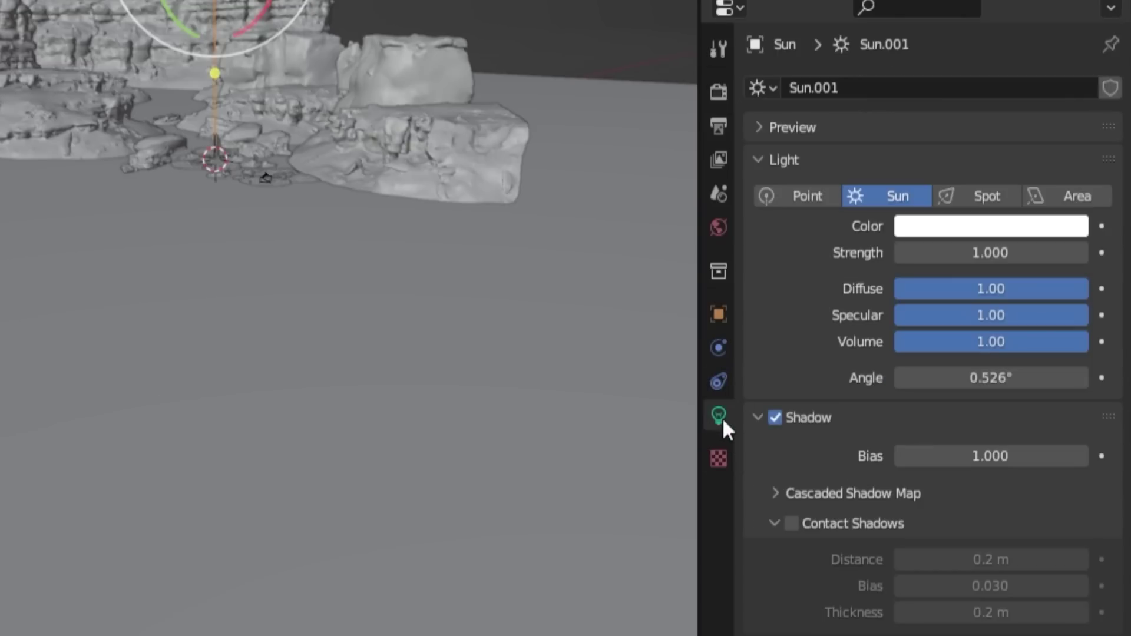
left_click(1023, 252)
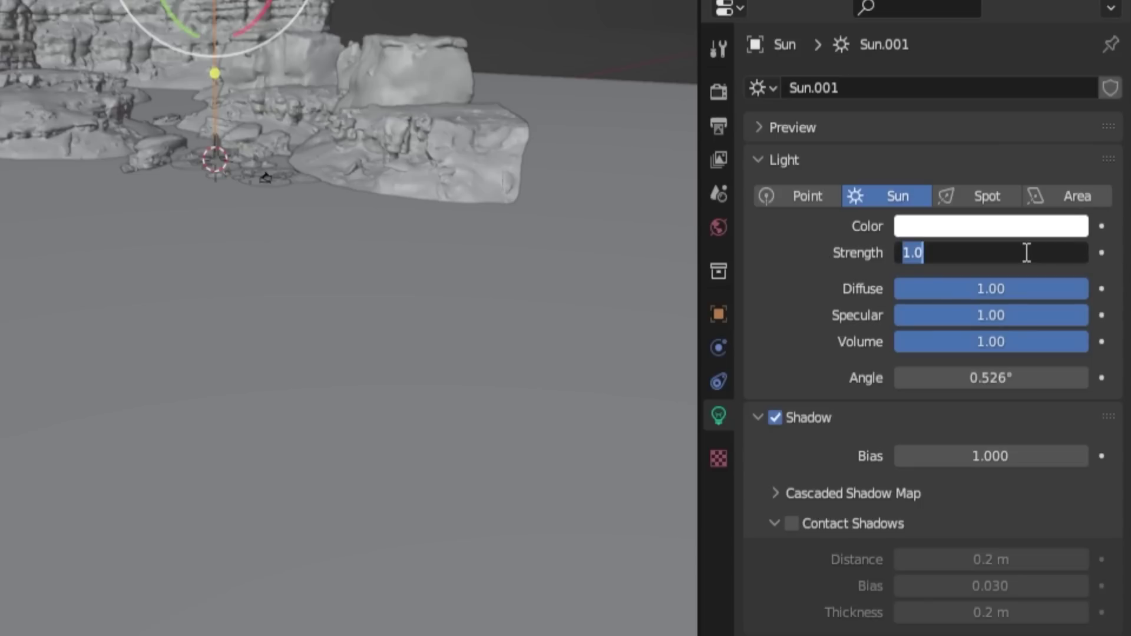
type("5")
key("Return")
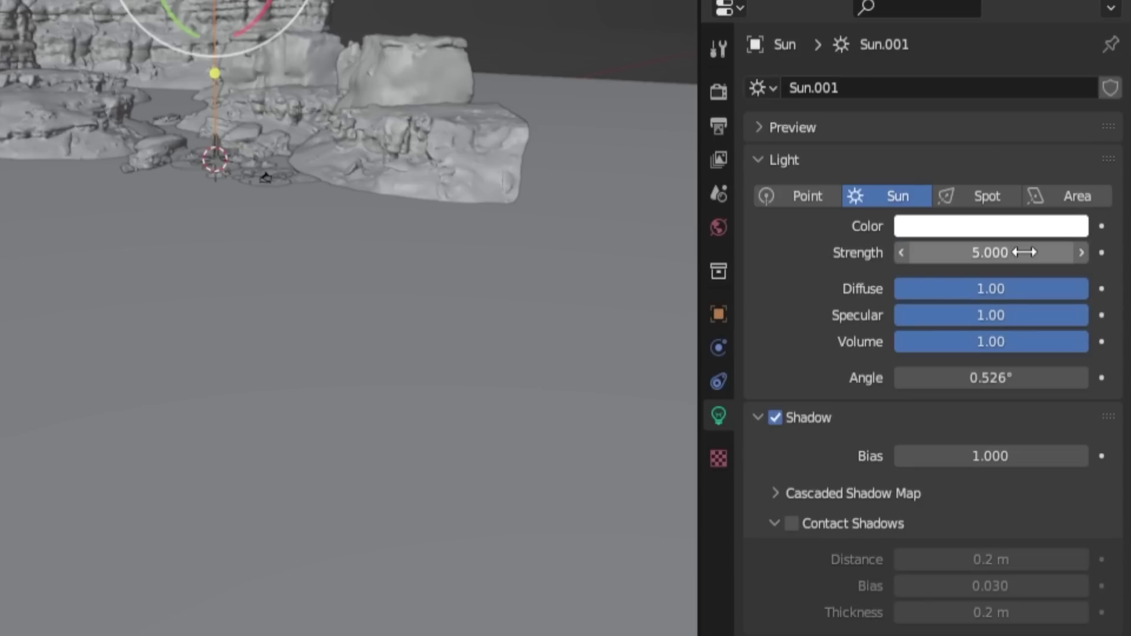
Step: Enable Contact Shadows for the Sun light and set its angle to 35°
left_click(790, 523)
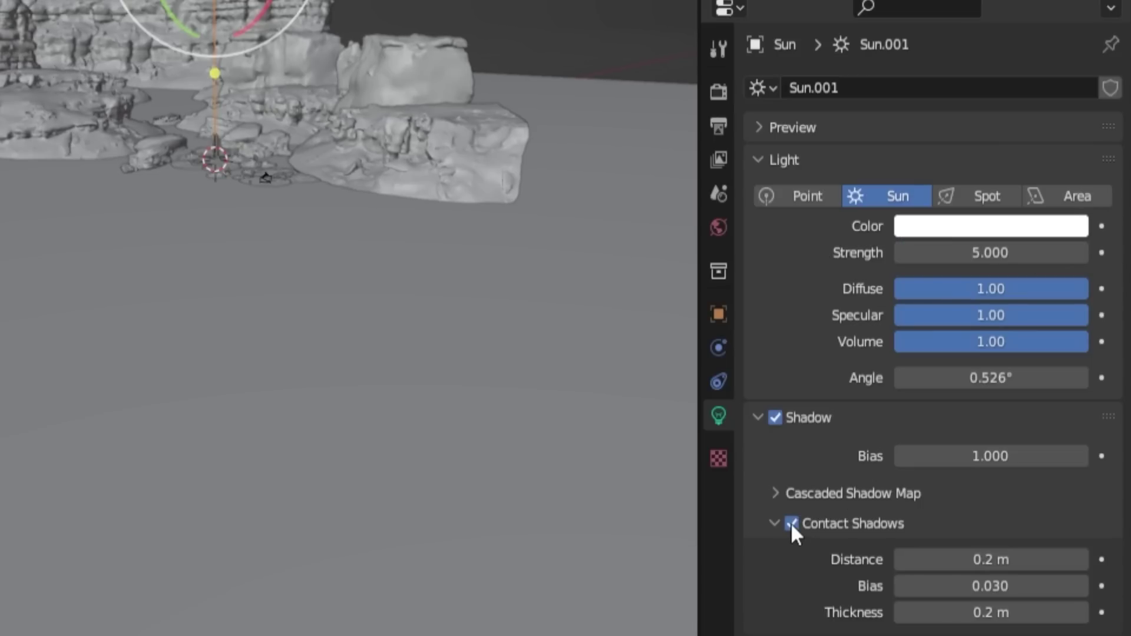
left_click(790, 523)
left_click(790, 522)
left_click(966, 380)
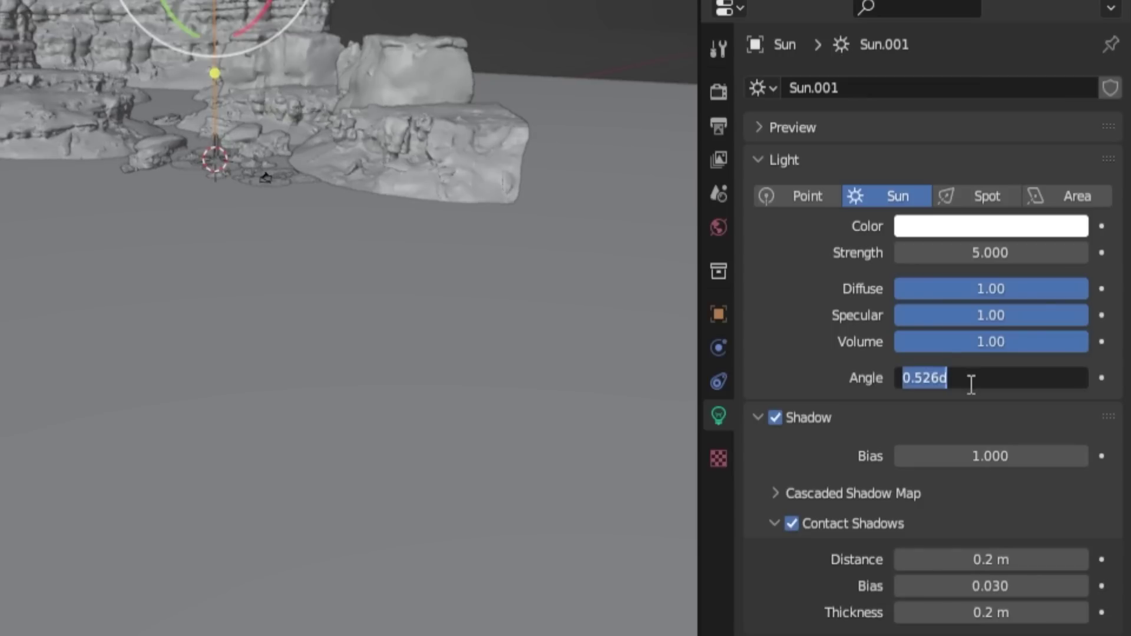
type("35")
key("Return")
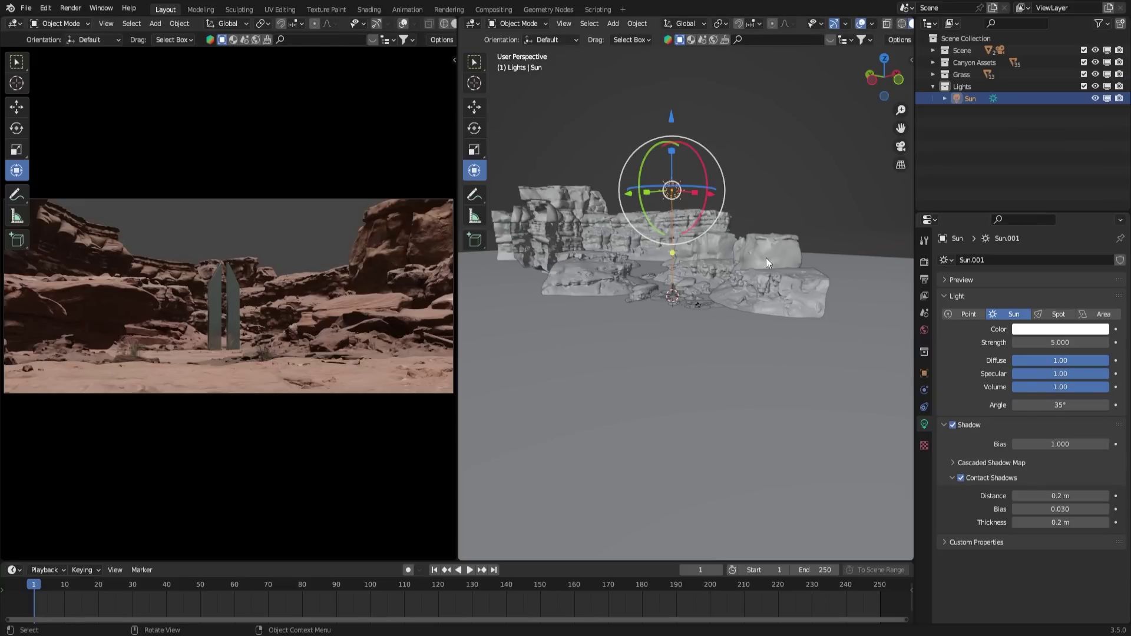
Step: Rotate the Sun light about 44.1° around the global Y axis so it lights the canyon and pillars from the side
middle_click_drag(724, 221, 667, 198)
key("r")
left_click_drag(694, 171, 700, 183)
middle_click_drag(699, 183, 661, 190)
left_click_drag(692, 148, 715, 174)
left_click(706, 218)
middle_click_drag(706, 218, 701, 217)
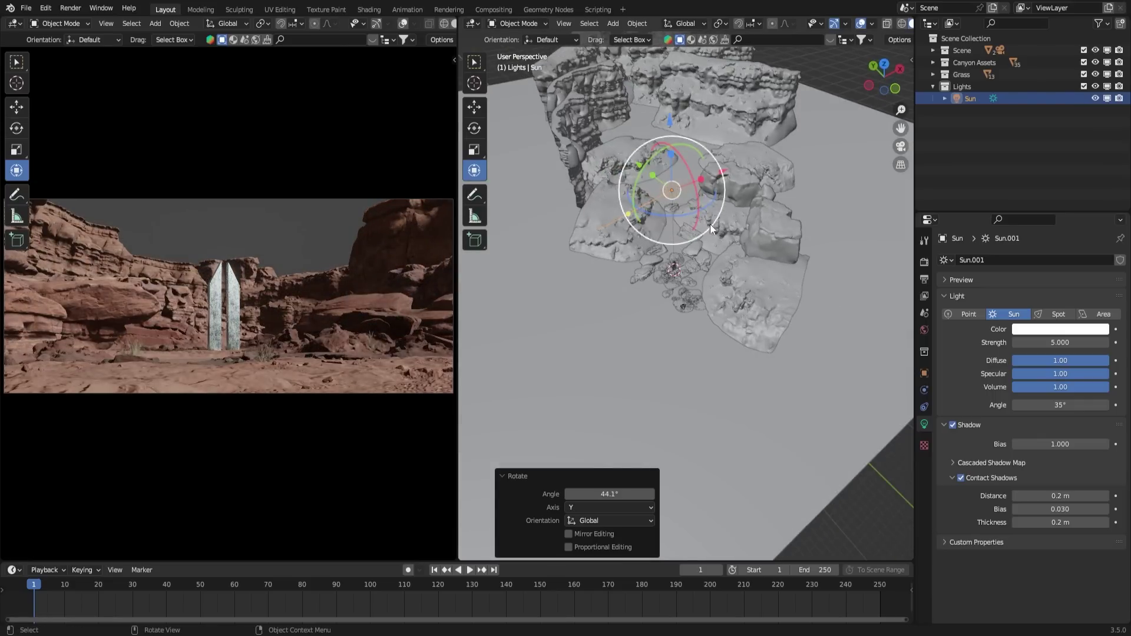
Step: Rotate the Sun light about 17.9° around the Z axis, and widen the camera viewport
key("r")
key("z")
left_click(682, 213)
scroll(414, 319, "down", 2)
left_click_drag(456, 309, 497, 312)
scroll(400, 333, "up", 2)
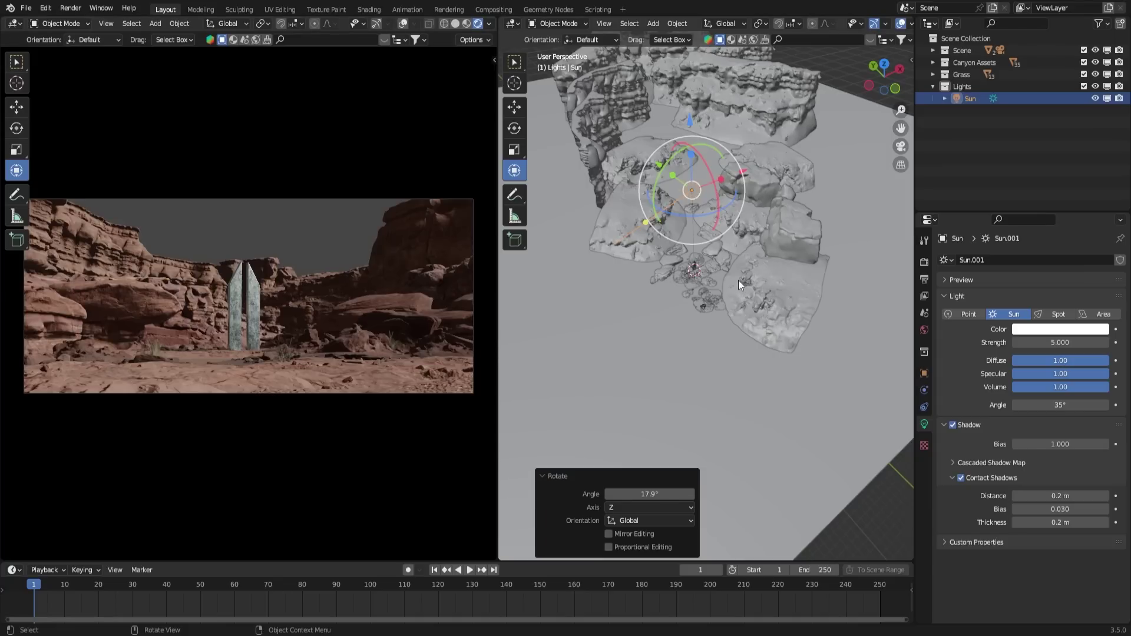
Step: Enlarge the timeline area, change it to the Shader Editor, and show the World shader nodes
left_click_drag(465, 562, 448, 424)
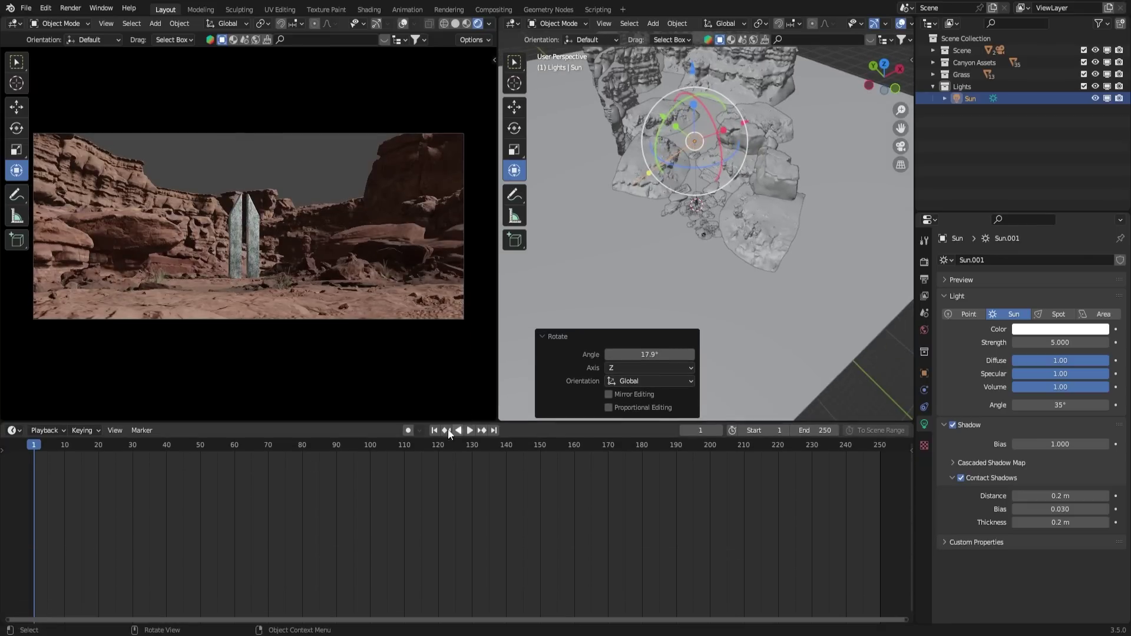
left_click(12, 430)
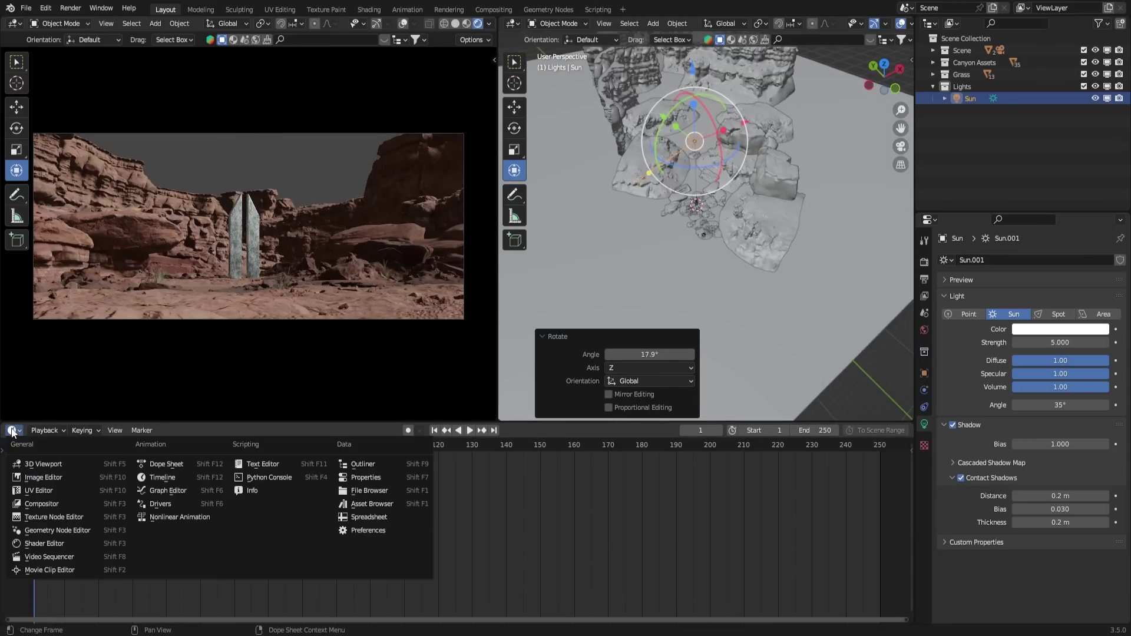
left_click(45, 544)
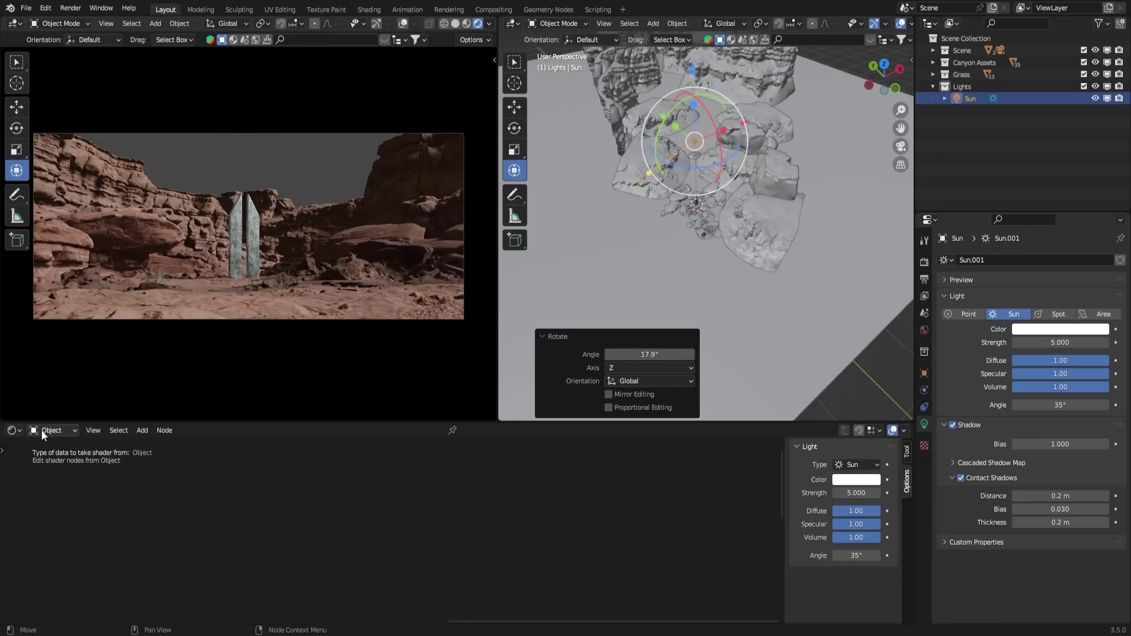
left_click(71, 432)
left_click(72, 450)
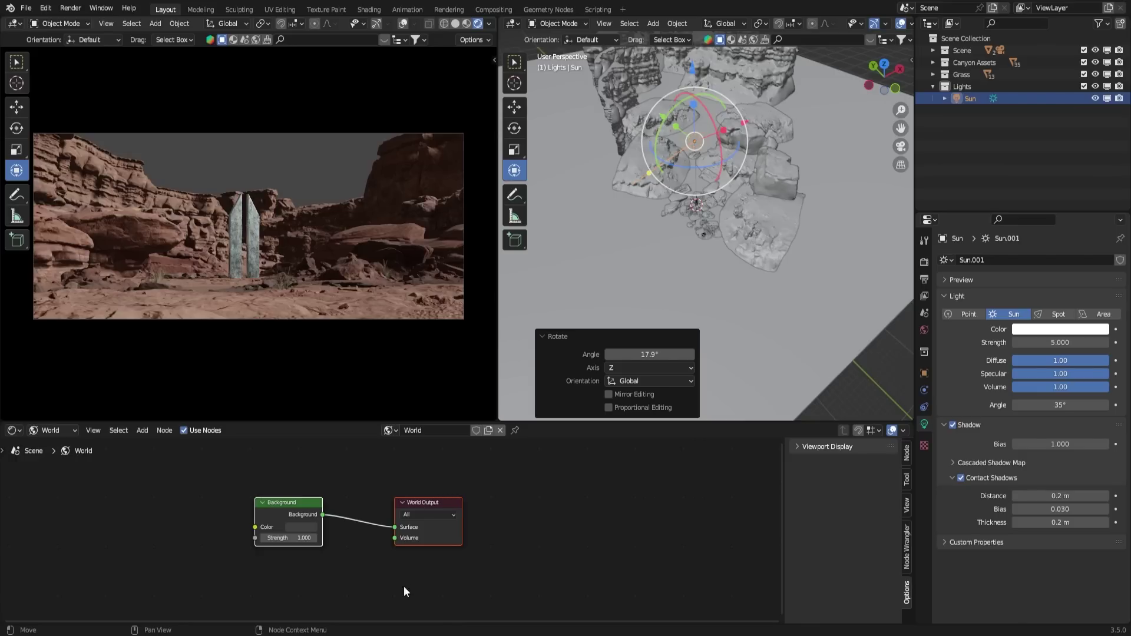
Step: Brighten the world Background node's colour and tint it a muted blue-grey
middle_click_drag(418, 591, 542, 574)
left_click(454, 521)
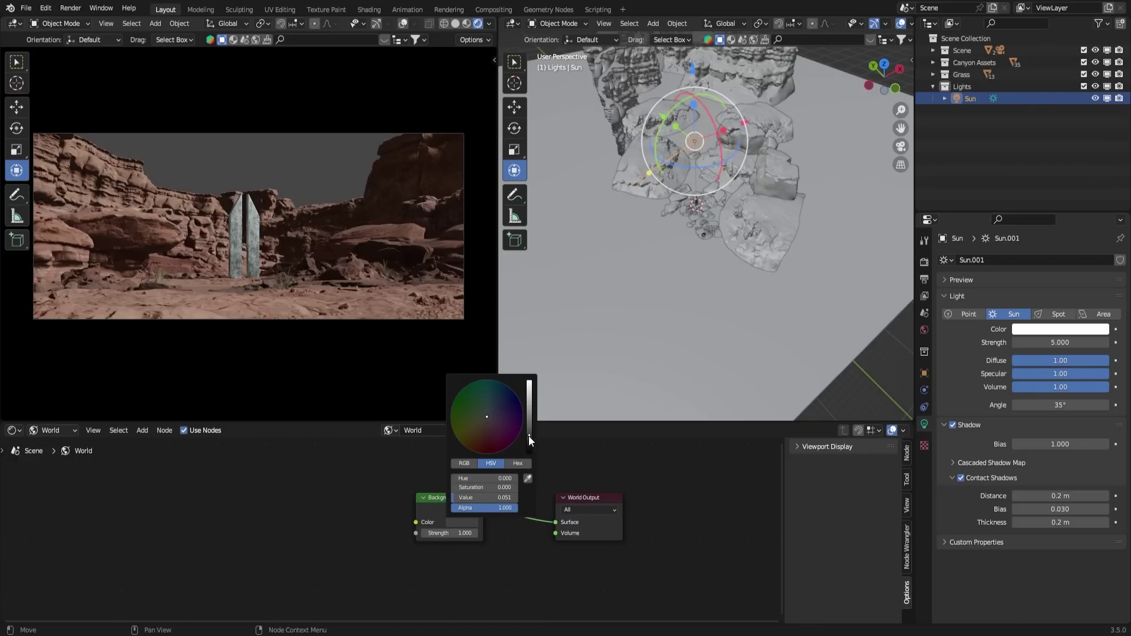
left_click_drag(528, 438, 529, 398)
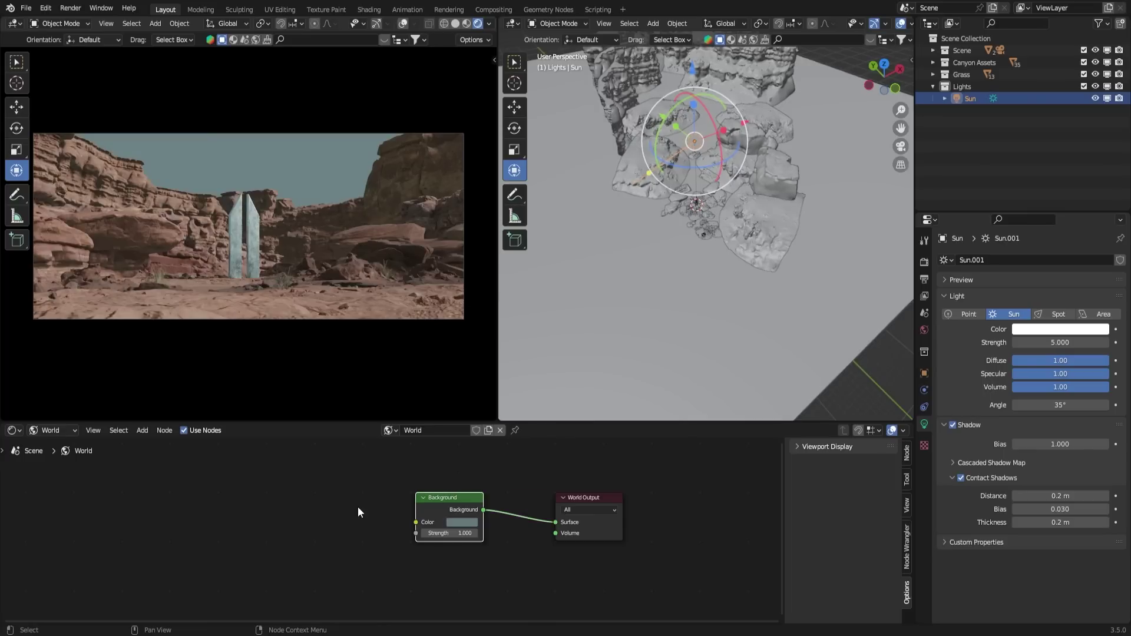
Step: Add an Environment Texture node and place it in front of the Background node
left_click(358, 507)
key("shift+a")
left_click(348, 496)
type("env")
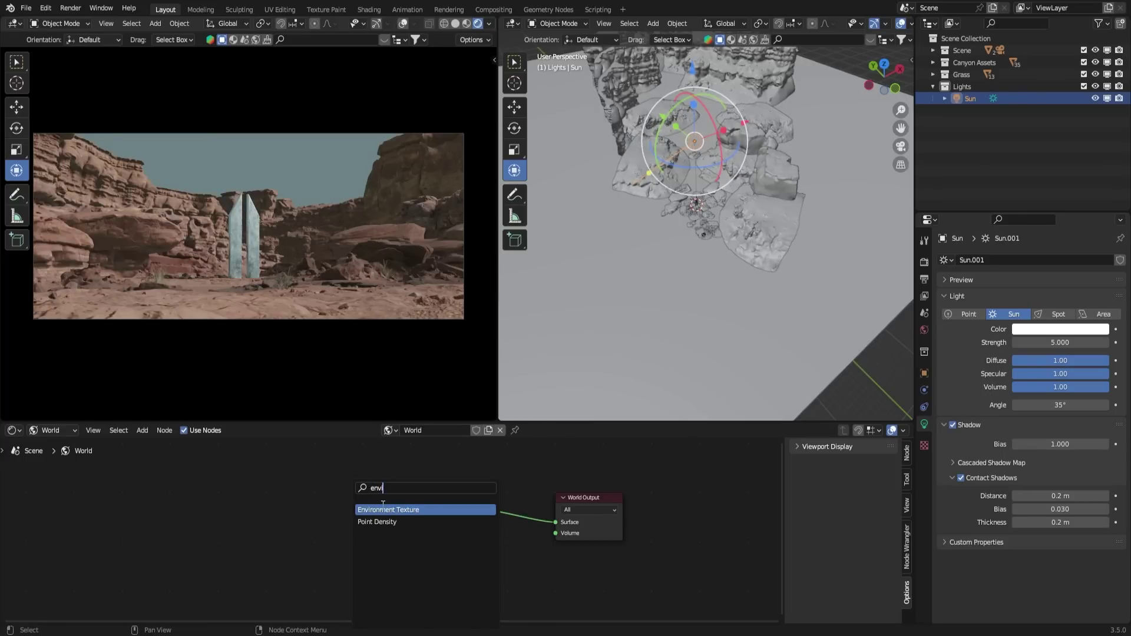
key("Return")
left_click(289, 510)
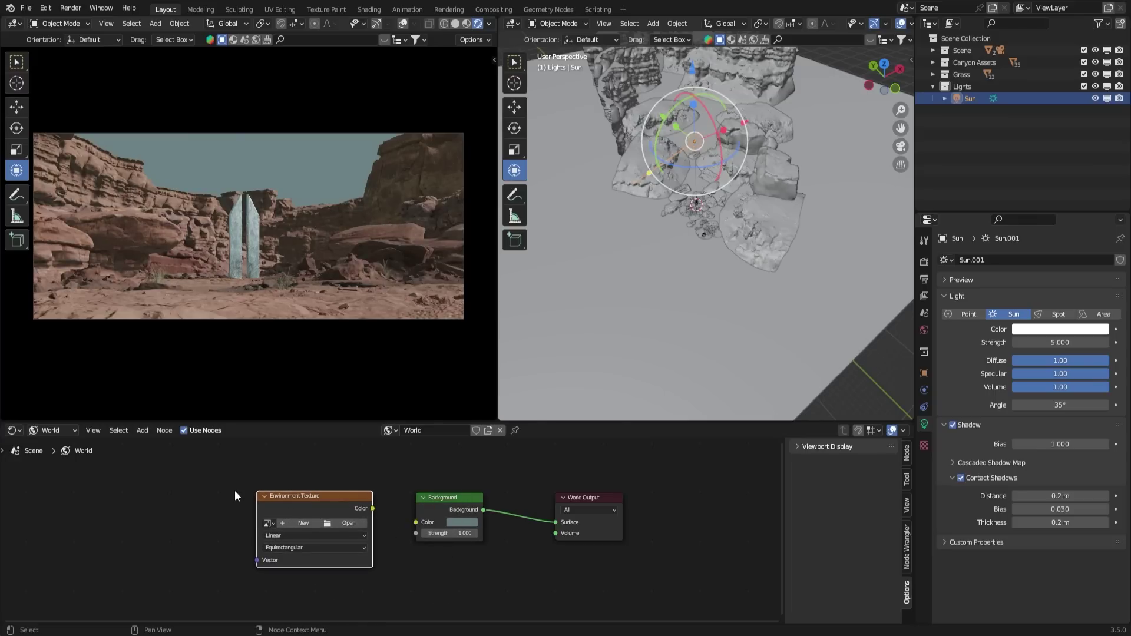
middle_click_drag(238, 552, 319, 548)
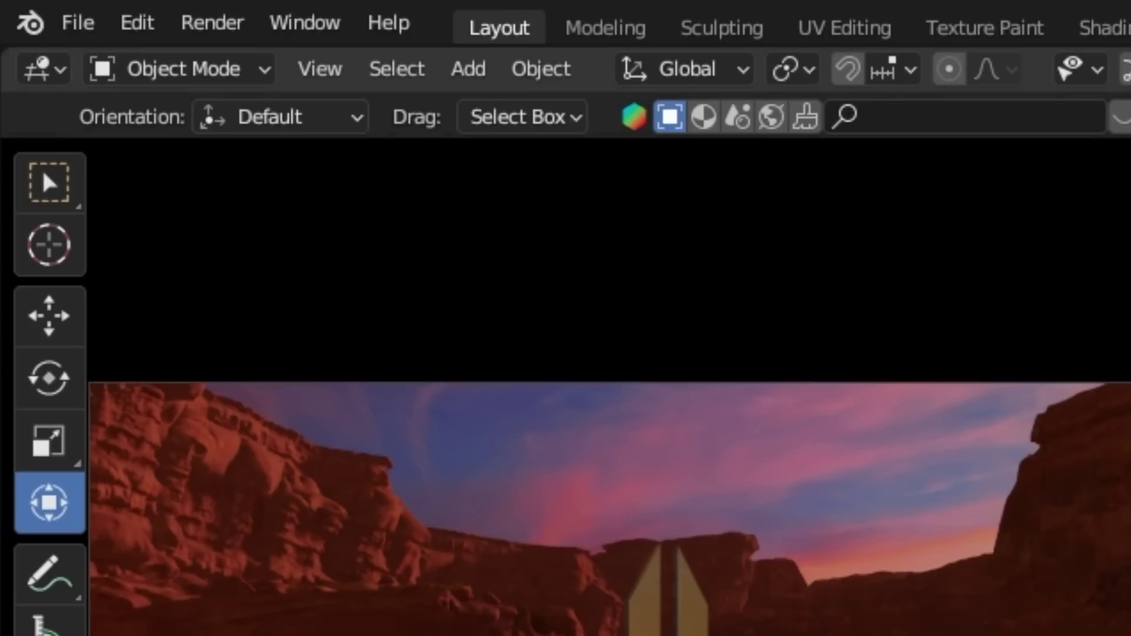
Step: Search the add-on preferences for "node" and check whether the Node Wrangler add-on is enabled
left_click(145, 26)
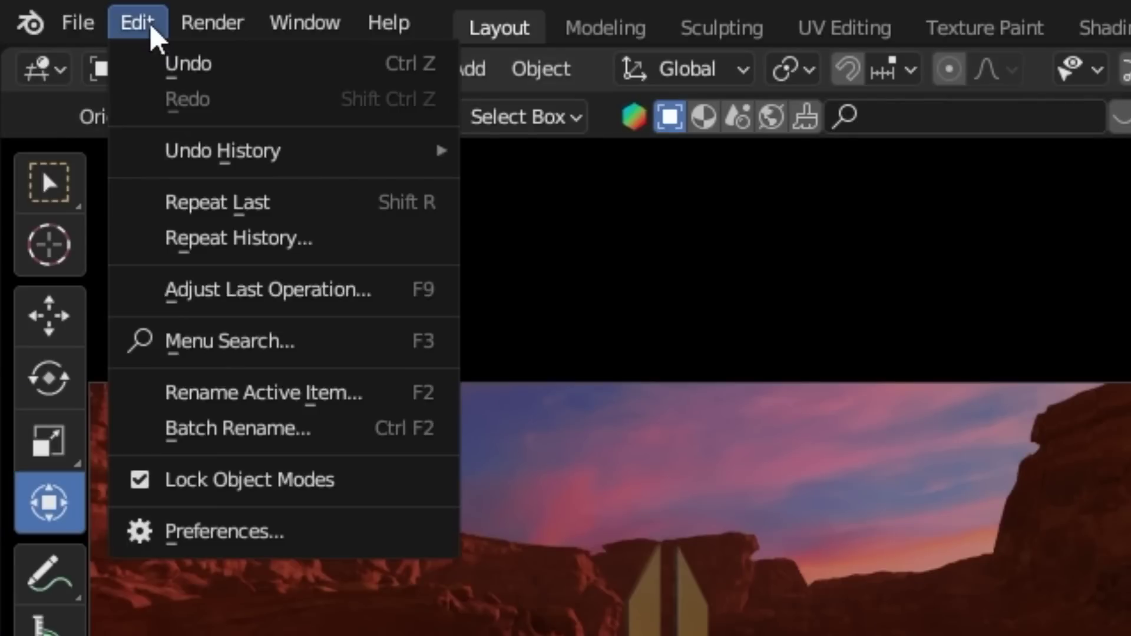
left_click(246, 542)
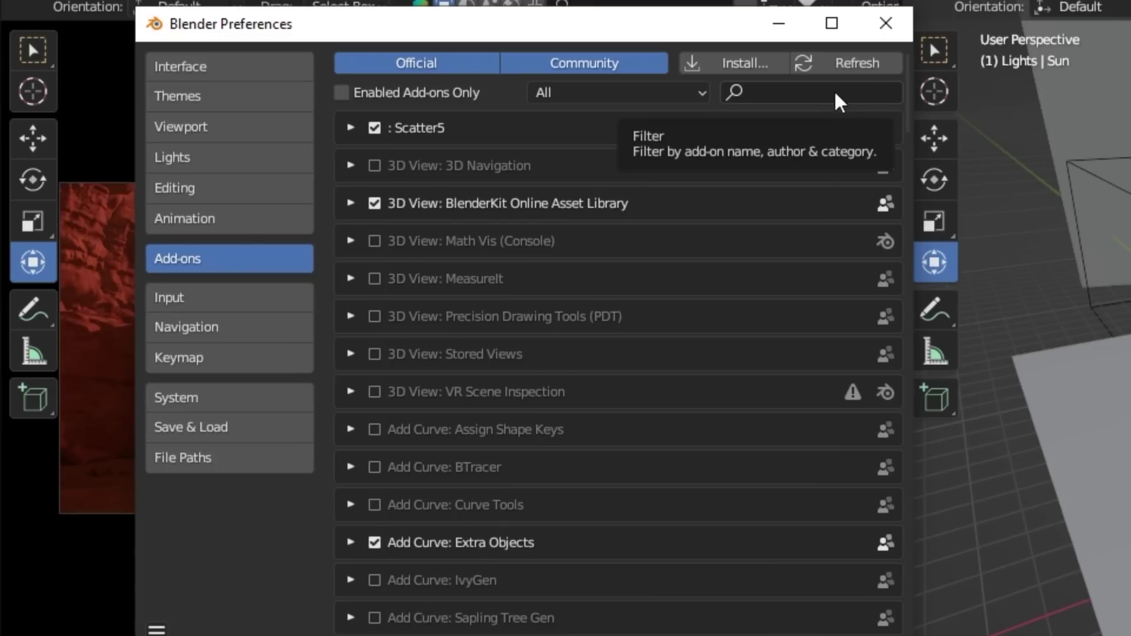
left_click(836, 94)
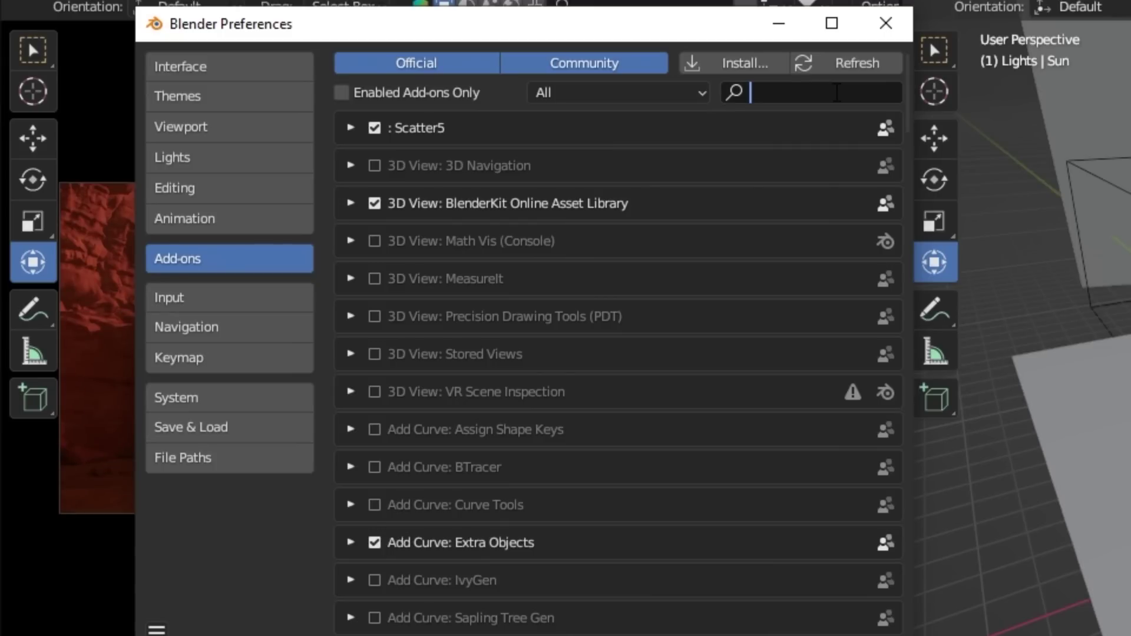
type("node")
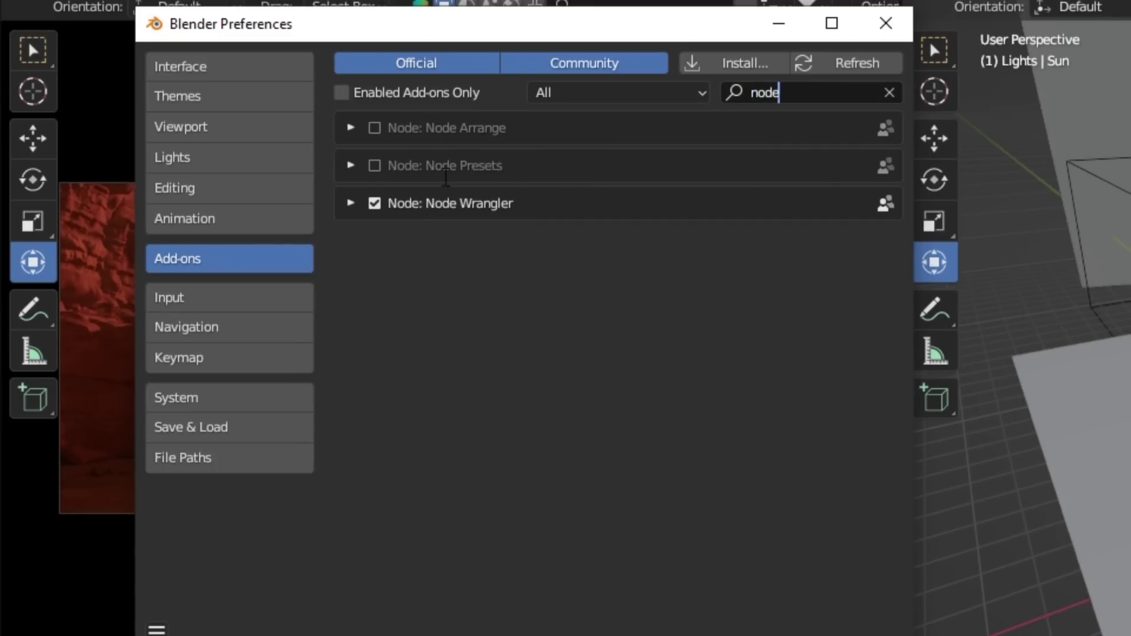
left_click(886, 23)
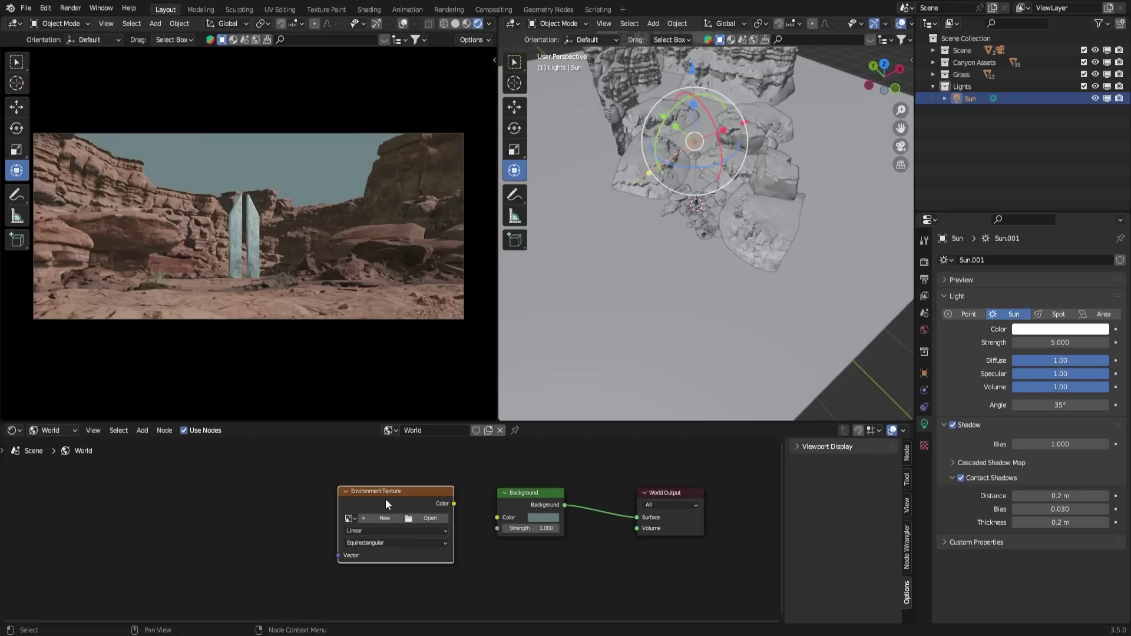
Step: Add linked Texture Coordinate and Mapping nodes to the Environment Texture with Node Wrangler, and connect its Color output to the Background's Color input
key("ctrl")
key("ctrl+t")
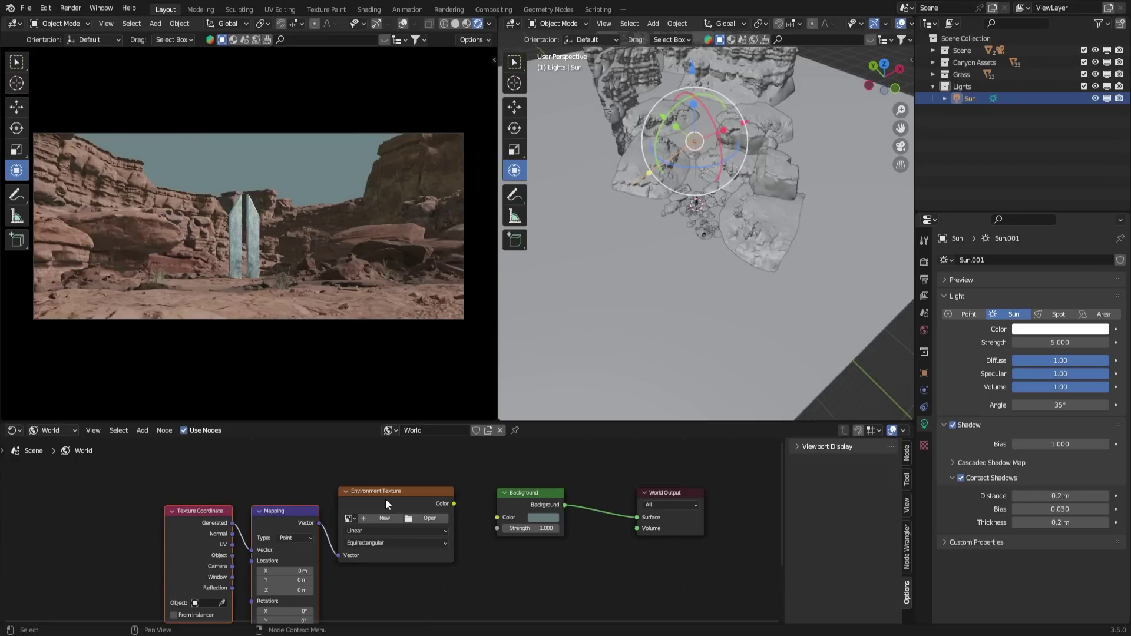
middle_click_drag(305, 553, 231, 432)
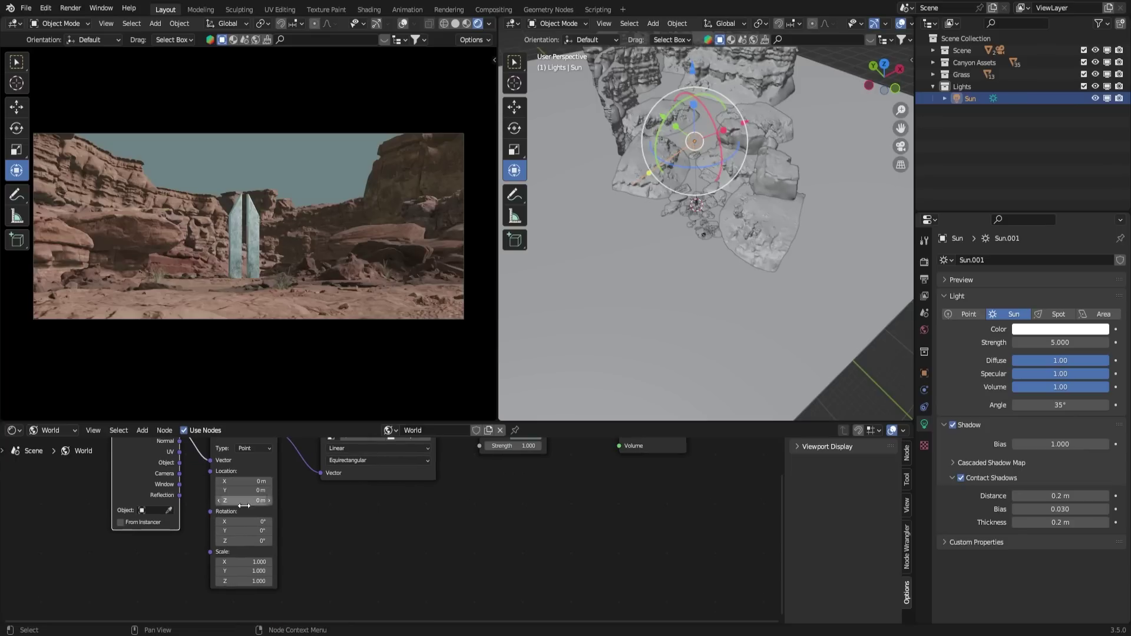
middle_click_drag(331, 525, 269, 588)
left_click_drag(371, 484, 398, 479)
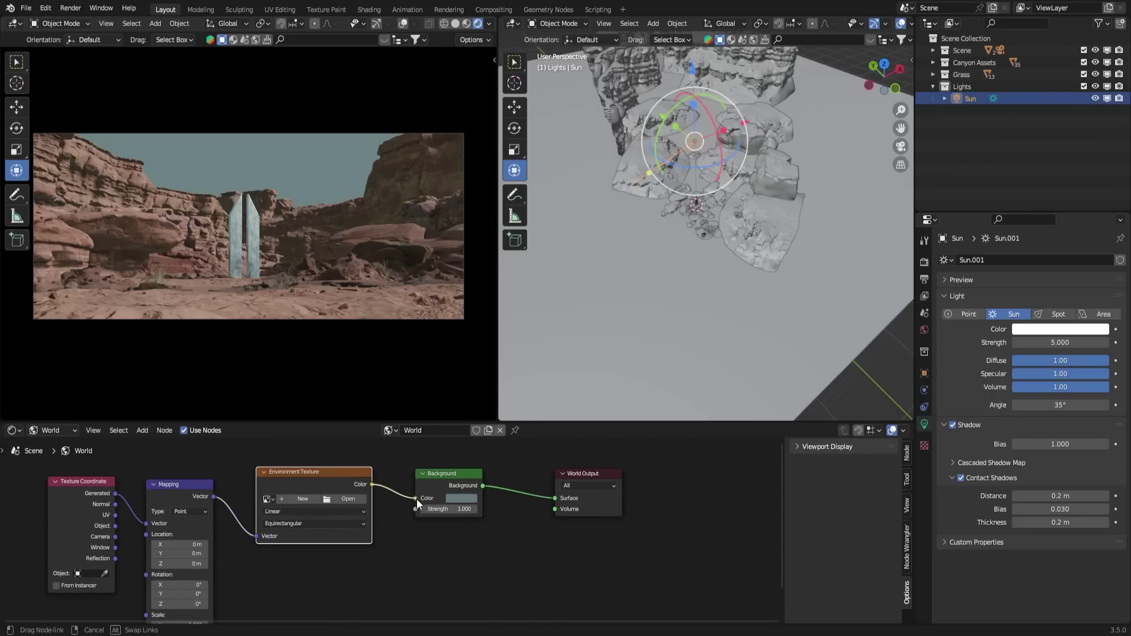
left_click_drag(427, 555, 429, 554)
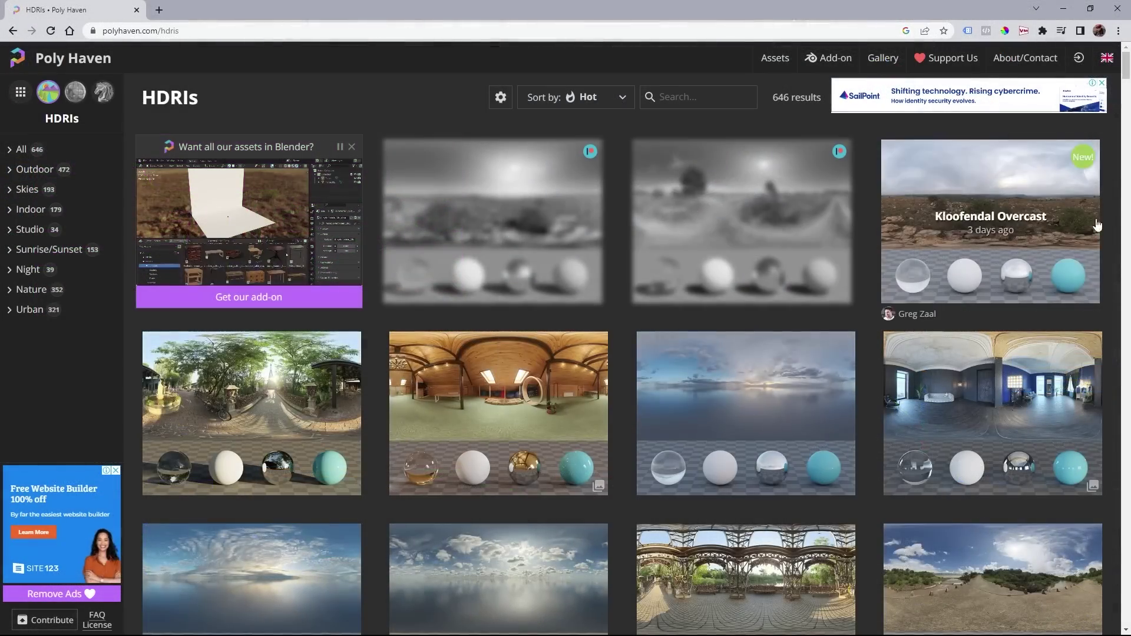
Step: Disable the Sun light in the viewports and rotate the sky to about -164° around Z in the Mapping node
left_click_drag(1125, 68, 1127, 124)
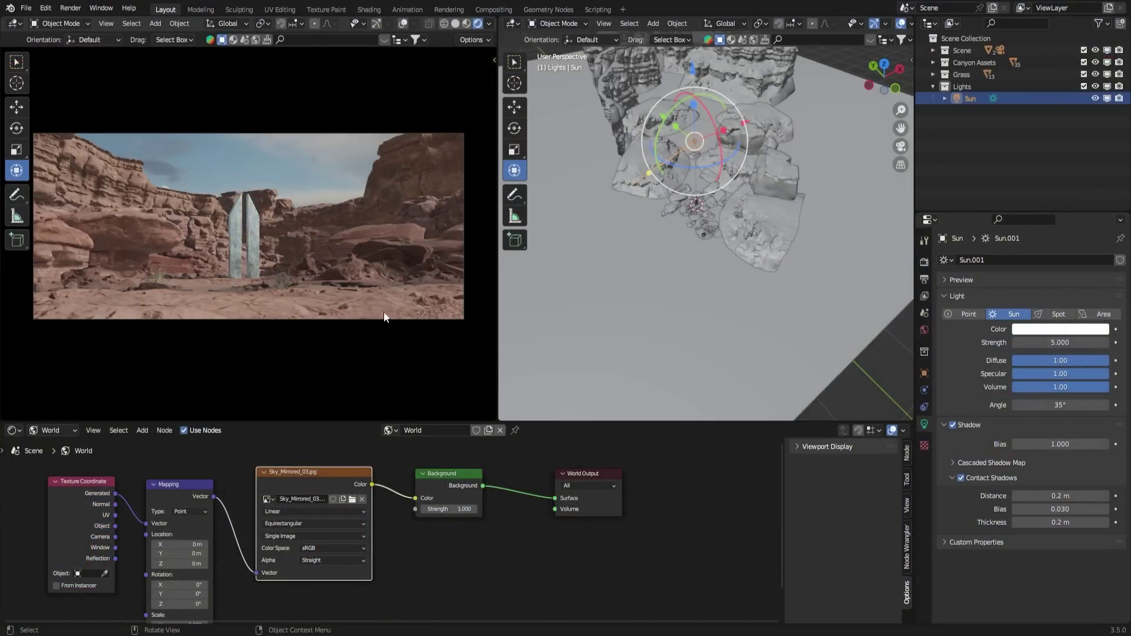
middle_click_drag(671, 176, 696, 177)
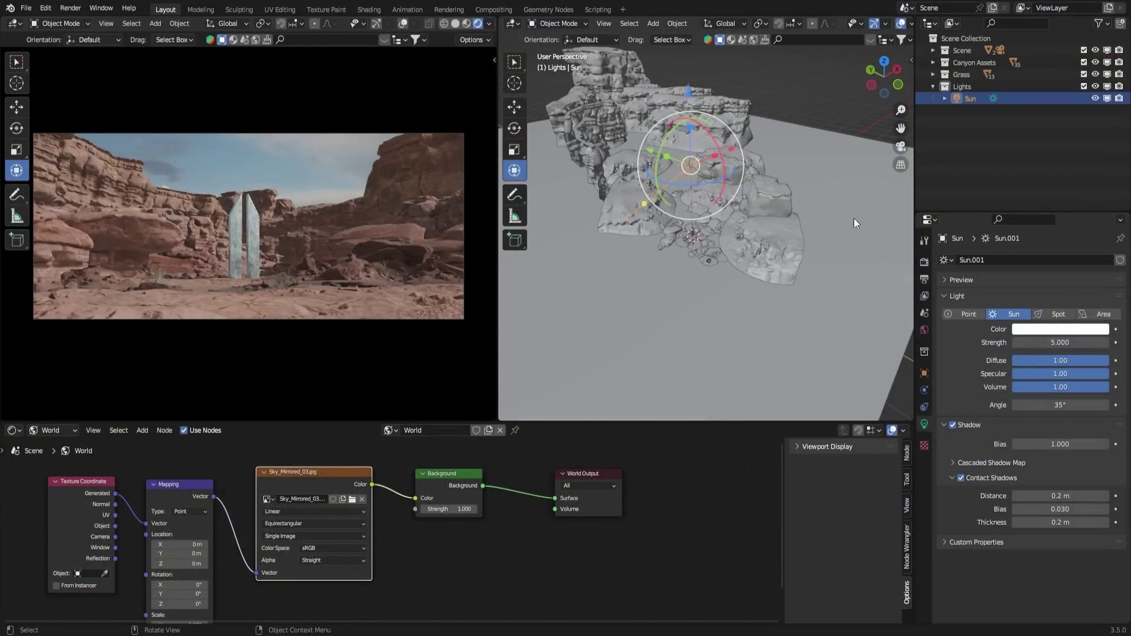
left_click(1107, 99)
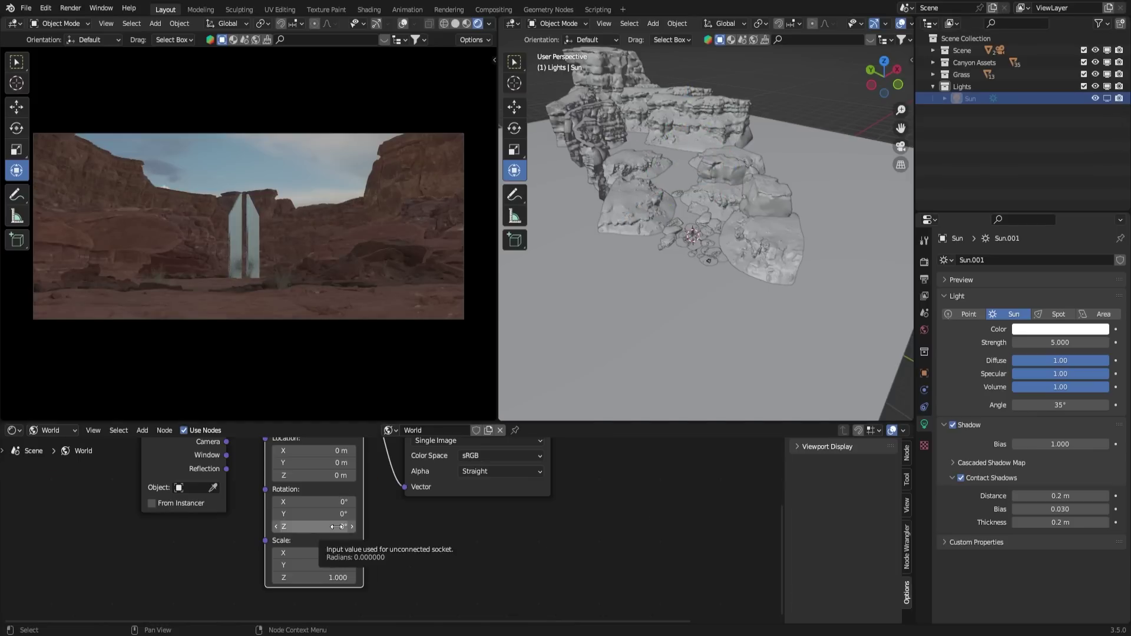
left_click_drag(321, 526, 120, 526)
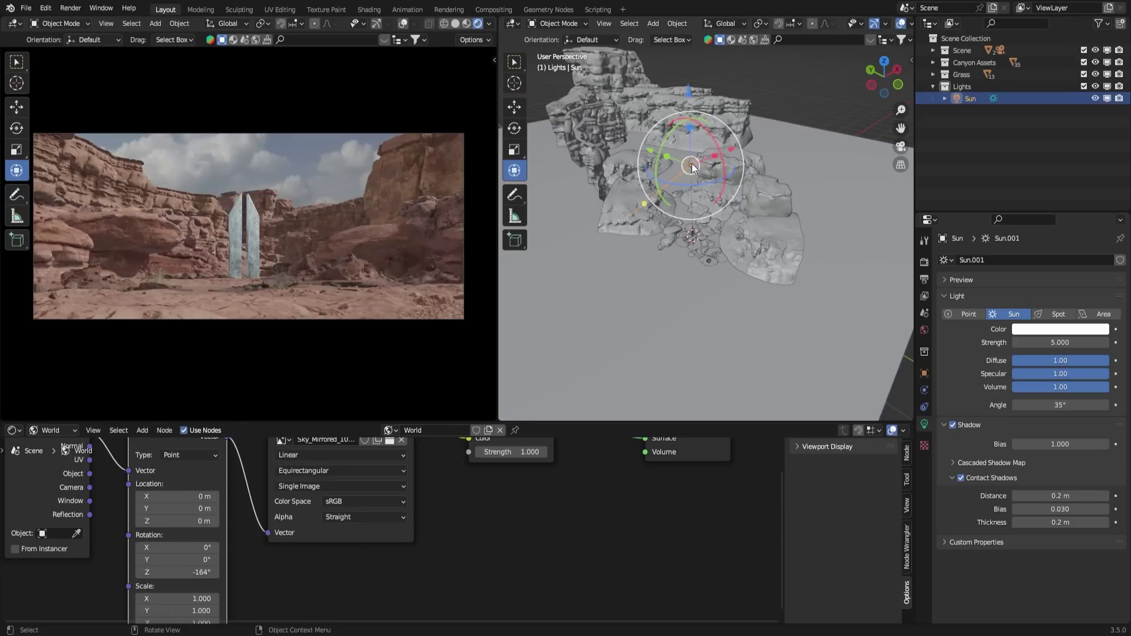
Step: Rotate the Sun light to line up its direction with the lighting of the HDRI sky, and deselect everything
mouse_move(693, 167)
left_mouse_down()
mouse_move(701, 243)
mouse_move(732, 155)
mouse_move(669, 122)
mouse_move(681, 118)
left_mouse_up()
middle_click_drag(681, 118, 637, 165)
left_click_drag(695, 198, 715, 157)
left_click_drag(730, 158, 729, 154)
left_click_drag(705, 142, 712, 152)
left_click_drag(668, 131, 694, 120)
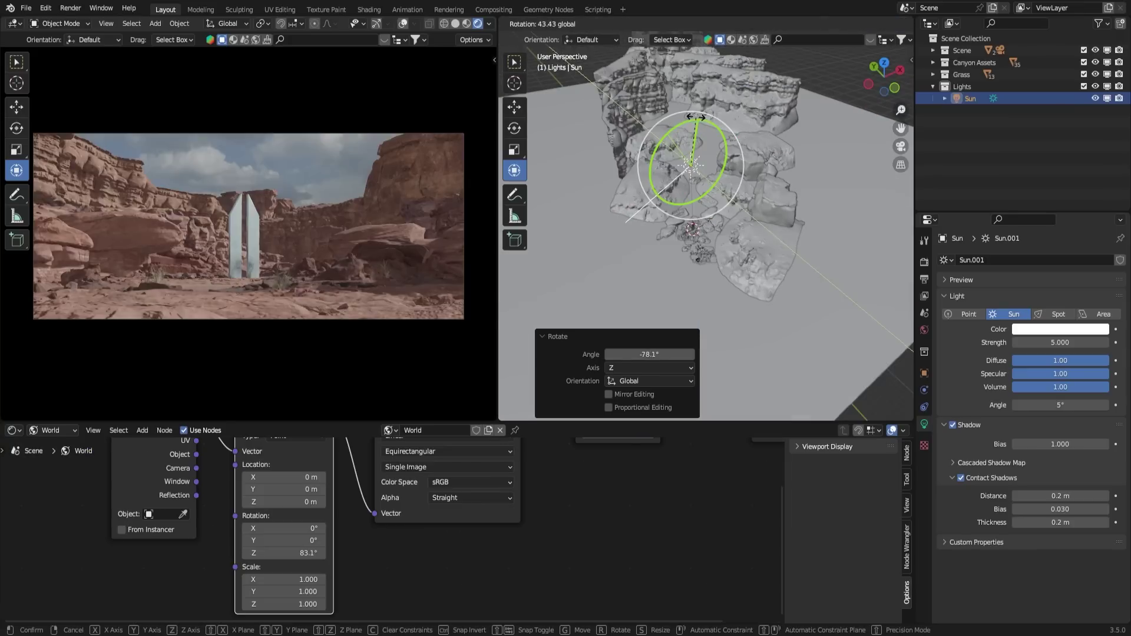
left_click_drag(708, 190, 682, 195)
middle_click_drag(682, 194, 724, 141)
left_click_drag(726, 140, 727, 144)
left_click_drag(707, 189, 699, 193)
key("alt+a")
Step: Enlarge the 3D viewports and add a 2 m cube mesh at the world origin in the Lights collection
left_click_drag(497, 279, 393, 279)
middle_click_drag(718, 285, 655, 331)
left_click_drag(580, 421, 580, 562)
middle_click_drag(607, 388, 665, 379)
key("shift+a")
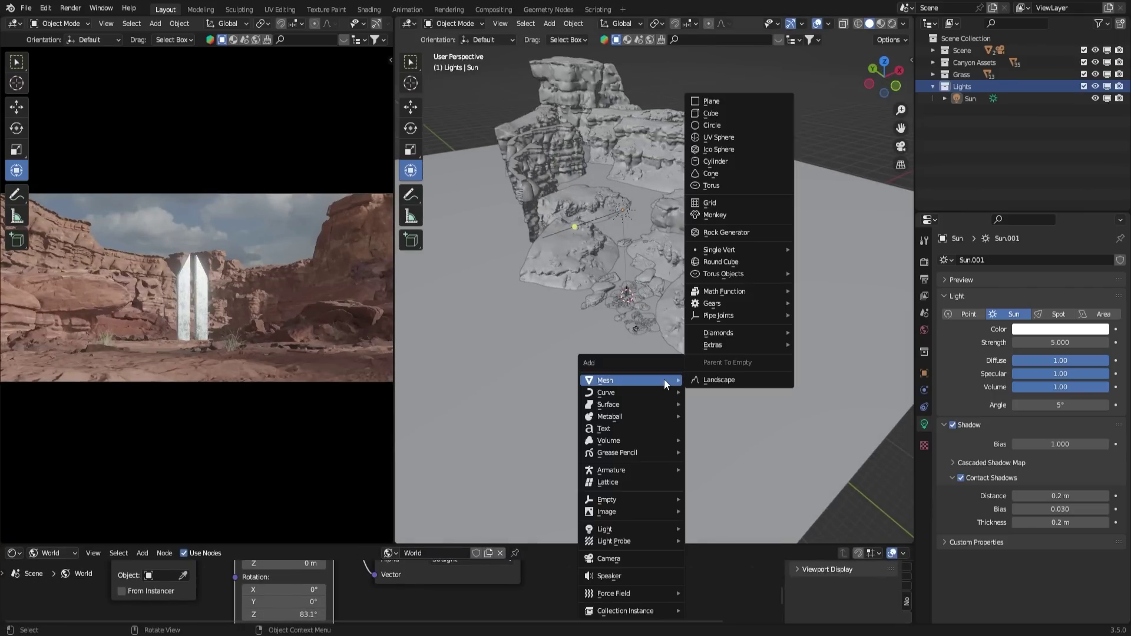
left_click(738, 113)
scroll(686, 232, "up", 3)
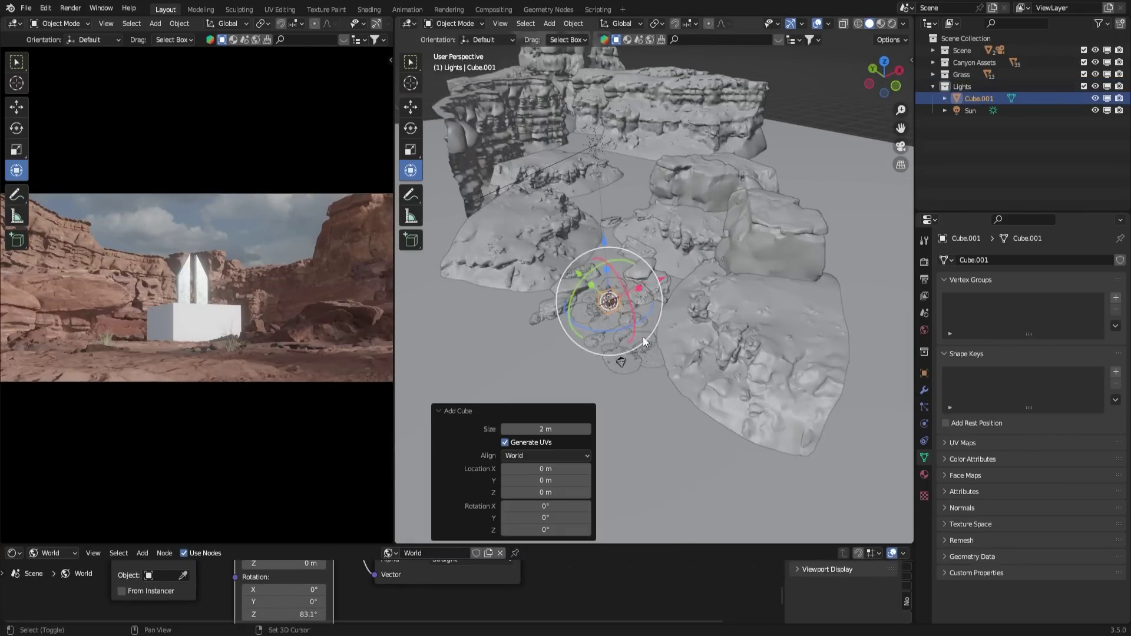
middle_click_drag(638, 338, 682, 306, "shift")
scroll(644, 276, "down", 5)
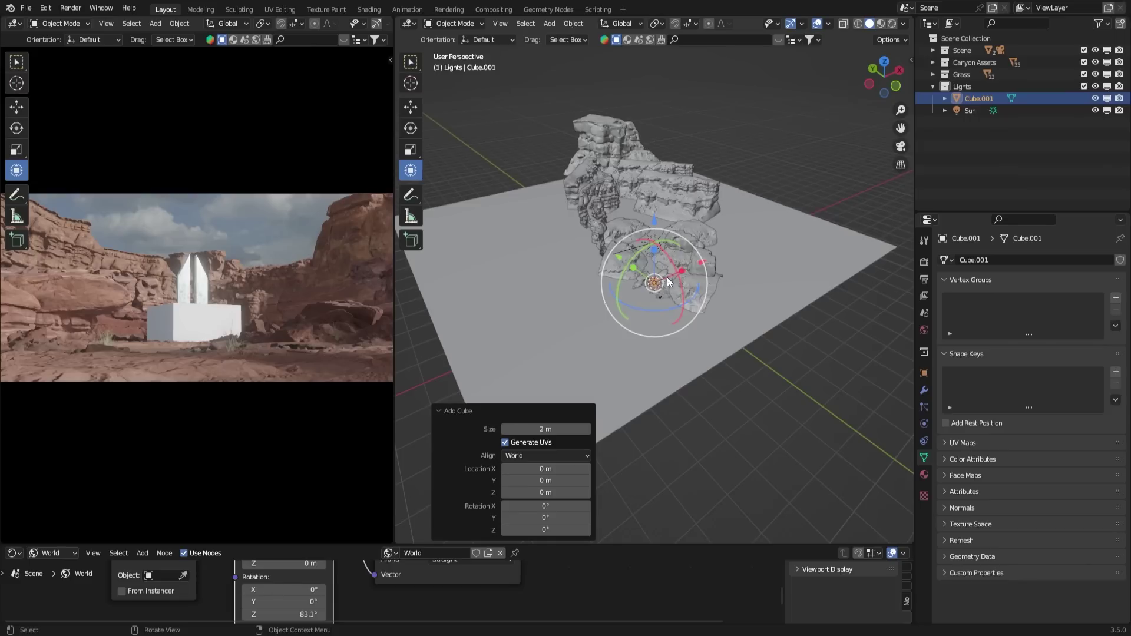
Step: Scale the cube up uniformly in two passes, the second by a factor of about 4.374
key("s")
left_click(799, 351)
key("s")
left_click(775, 356)
middle_click_drag(775, 355, 706, 395)
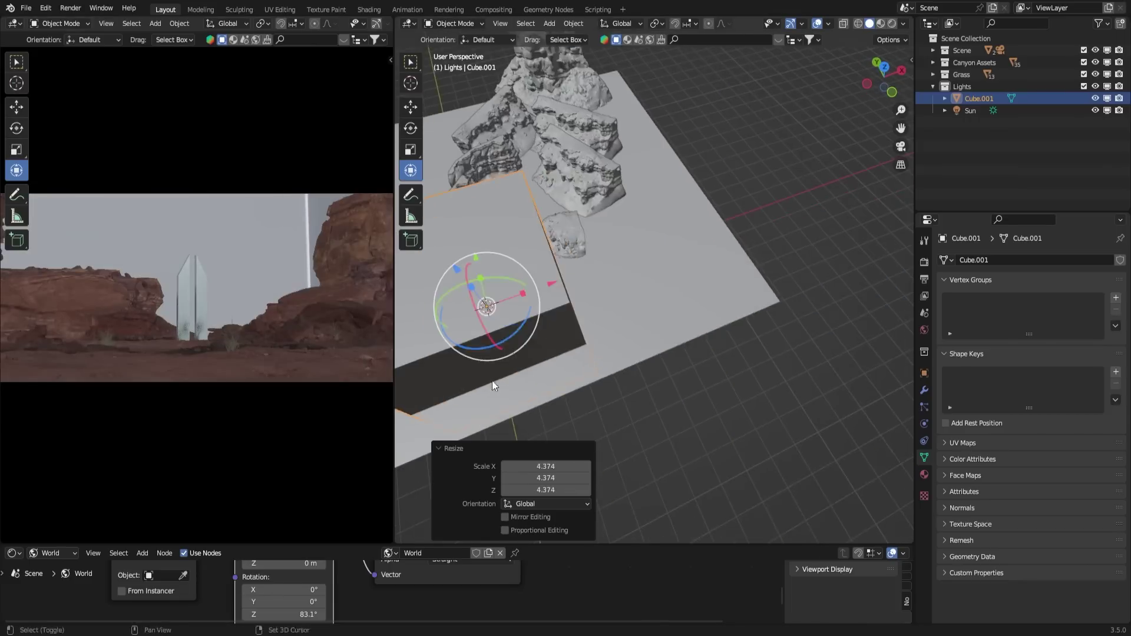
Step: Stretch the cube to scale about 71.66 in X and 139.86 in Y, reposition it around the canyon and raise it about 31.4 m
left_click_drag(547, 293, 637, 273)
middle_click_drag(635, 288, 771, 259)
left_click_drag(575, 295, 524, 308)
middle_click_drag(547, 300, 589, 285, "shift")
left_click_drag(589, 286, 545, 300)
left_click_drag(572, 295, 553, 300)
middle_click_drag(553, 299, 424, 294)
left_click_drag(642, 282, 683, 270)
middle_click_drag(624, 265, 602, 213)
left_click_drag(602, 214, 607, 166)
middle_click_drag(671, 353, 736, 401)
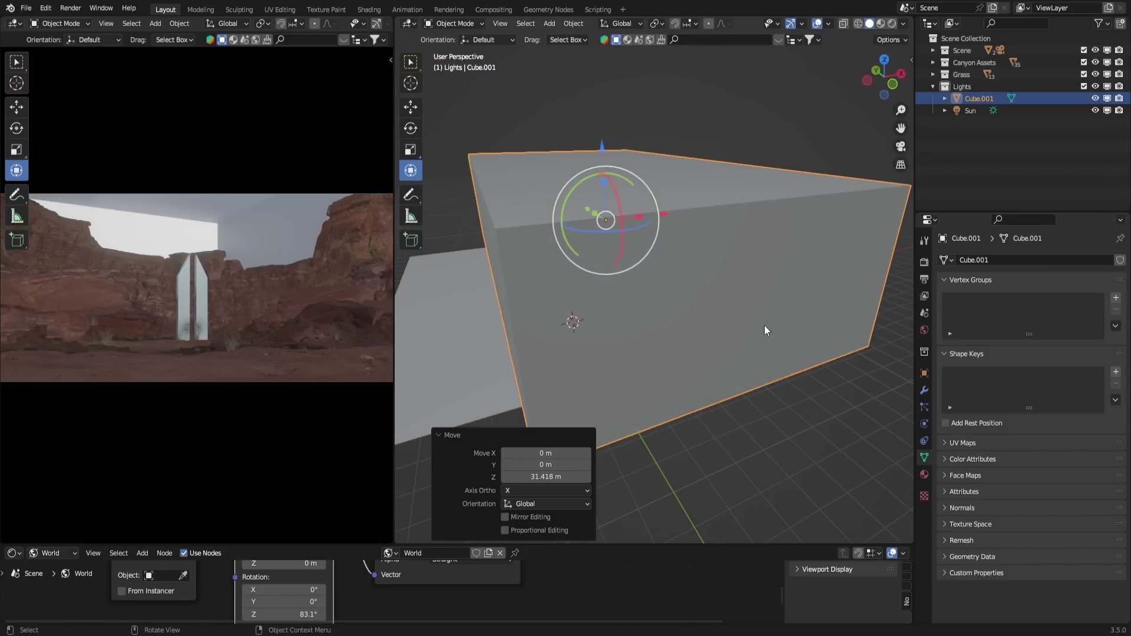
Step: Set the large cube's viewport display to Wire
left_click(924, 373)
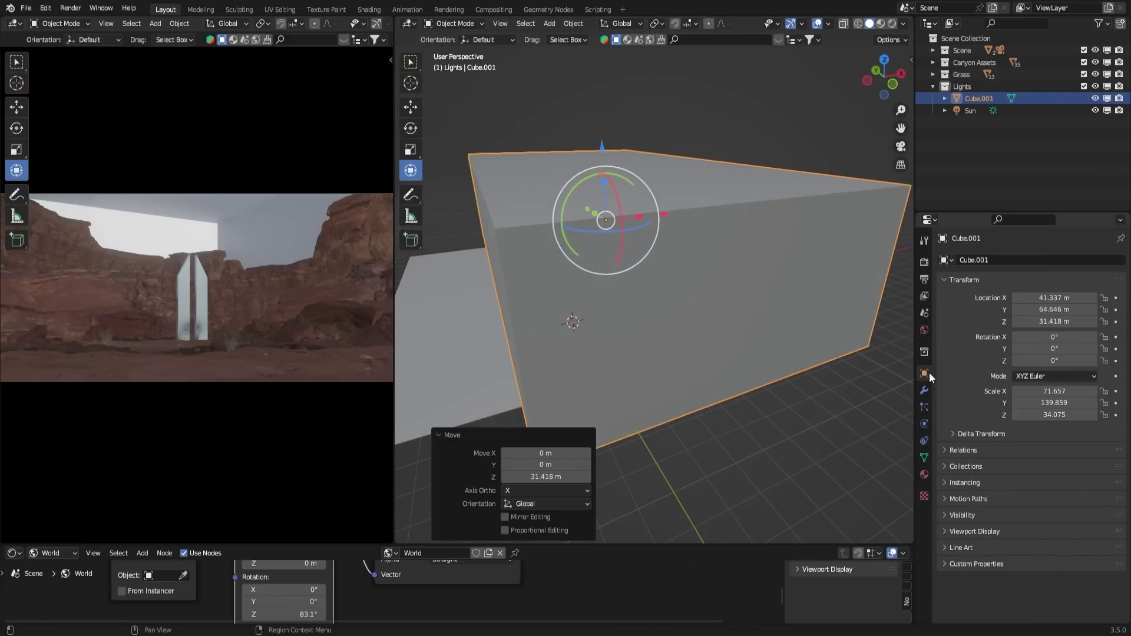
left_click(945, 532)
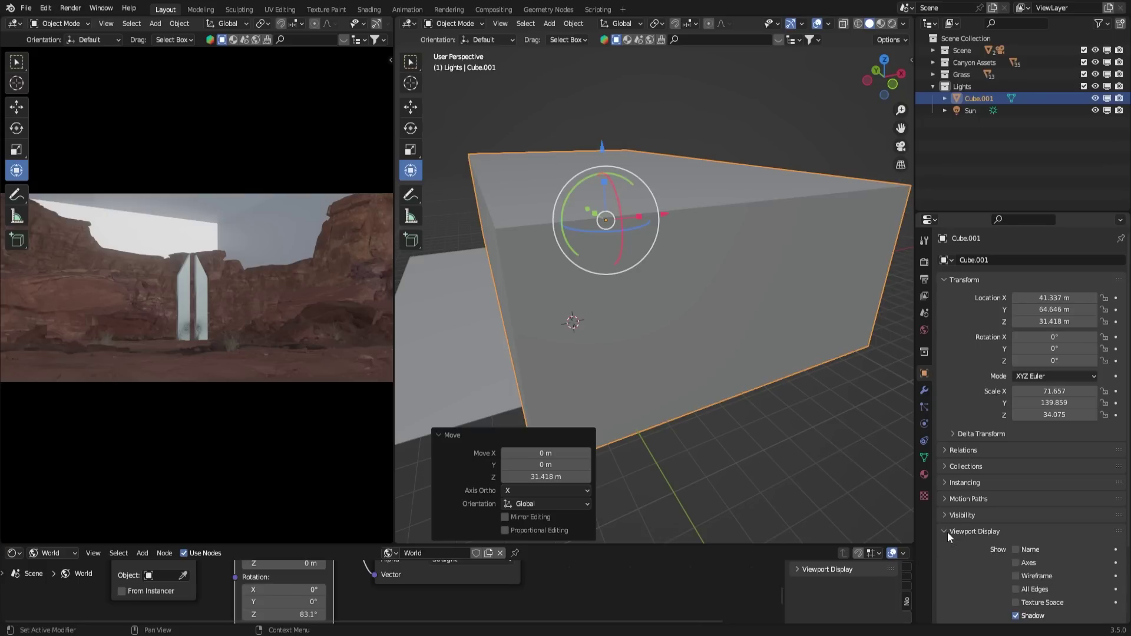
scroll(947, 532, "down", 4)
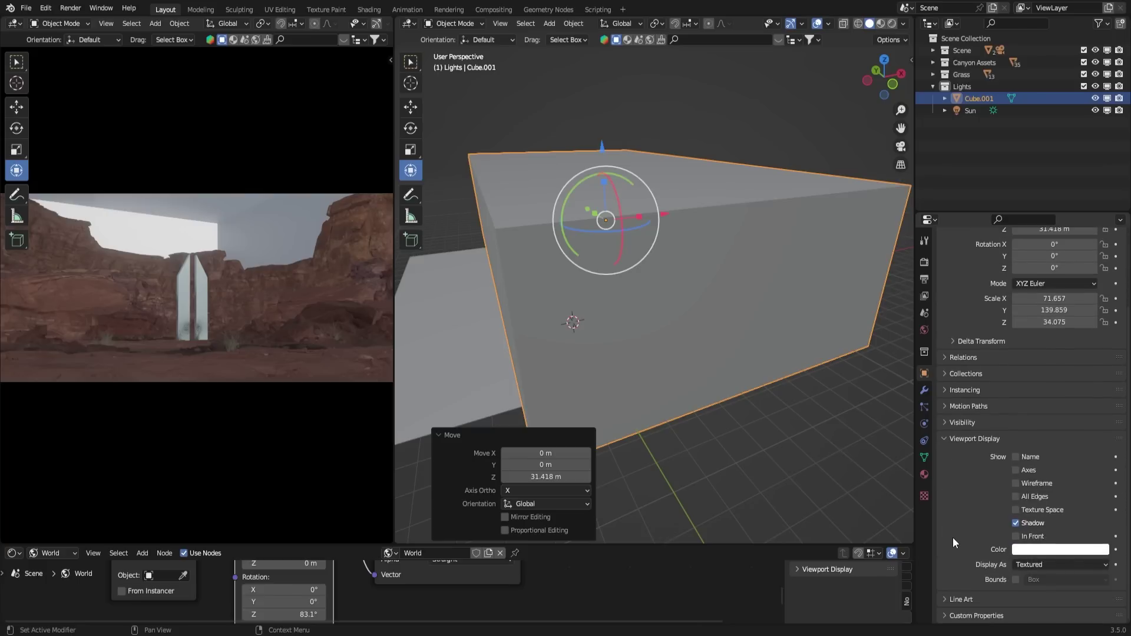
left_click(1028, 563)
left_click(1030, 537)
middle_click_drag(759, 348, 781, 360)
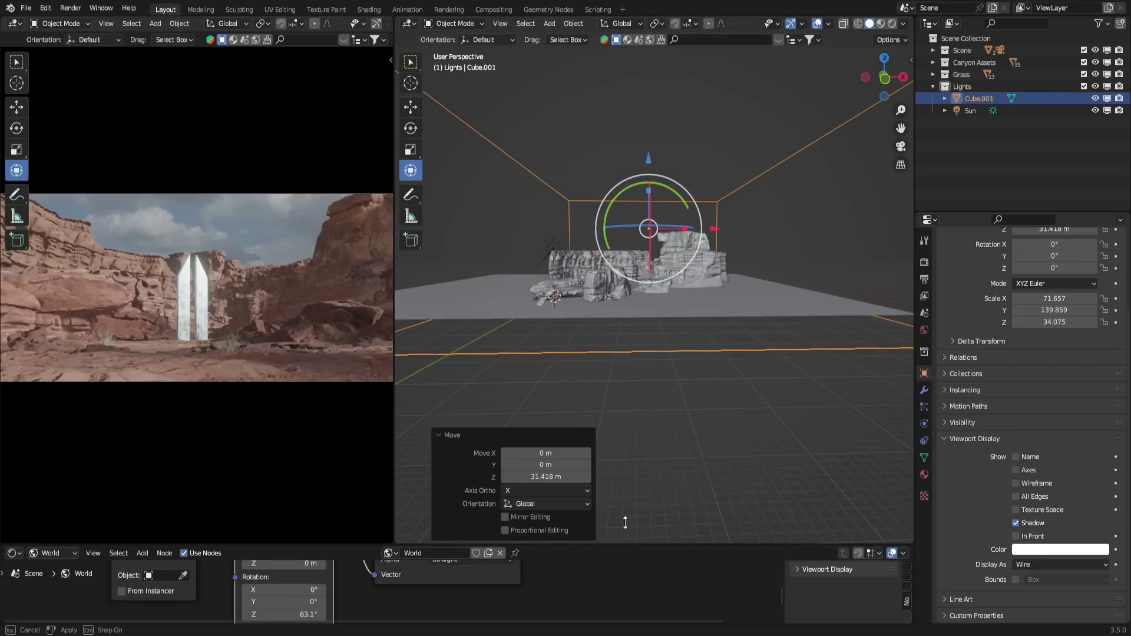
Step: Switch the shader editor from World to Object shading and give the cube a new material named Fog
left_click_drag(620, 548, 102, 400)
left_click(40, 407)
left_click(48, 421)
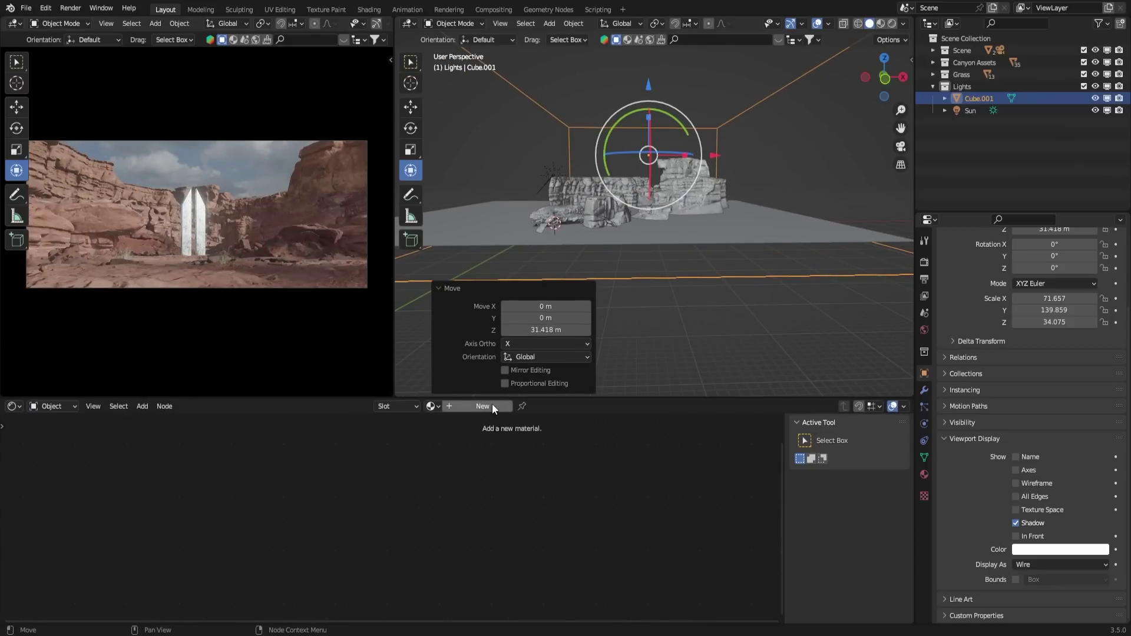
left_click(676, 278)
left_click(483, 406)
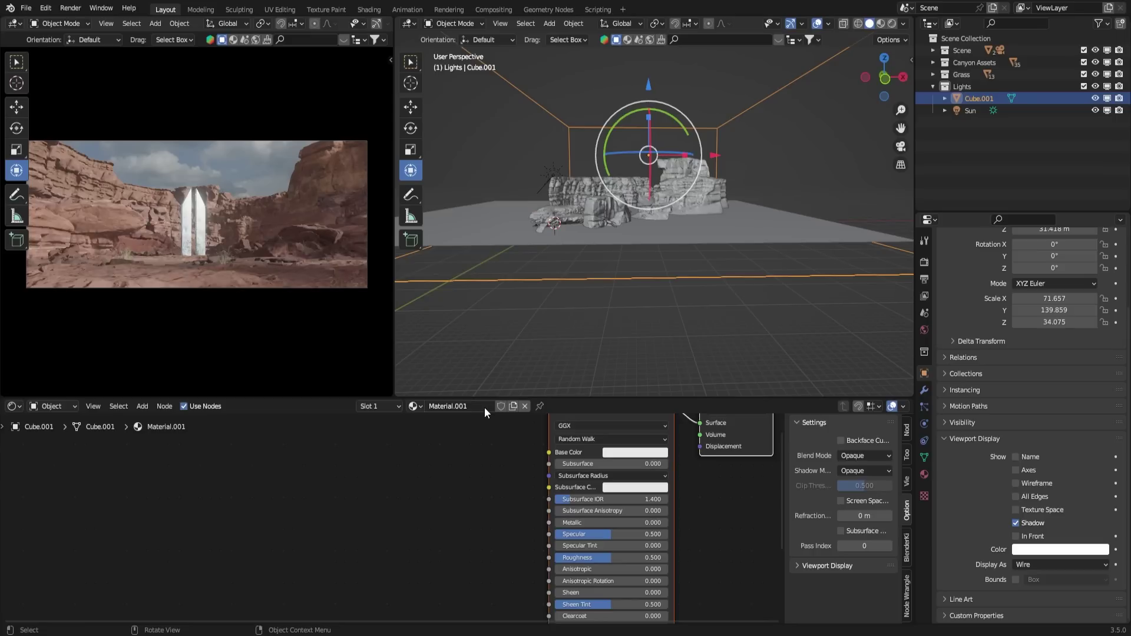
left_click(484, 406)
type("Fog")
key("Return")
Step: Replace the Fog material's Principled BSDF with a Principled Volume node connected to the Material Output's Volume input
middle_click_drag(498, 451, 326, 521)
left_click(448, 479)
key("x")
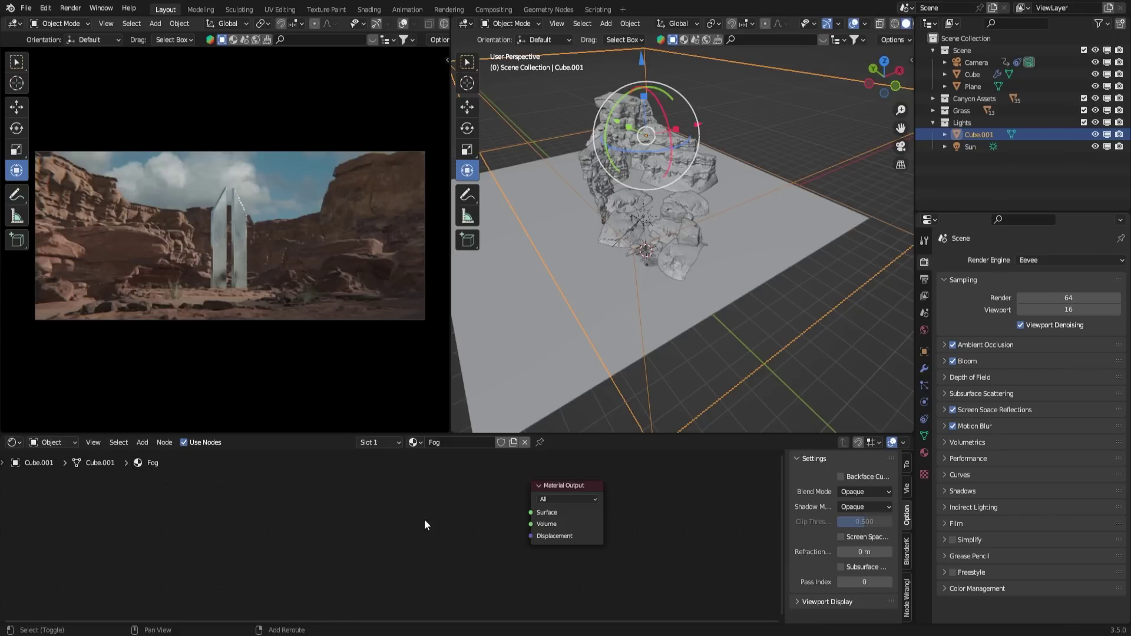
key("shift+a")
left_click(415, 497)
type("prin")
left_click(445, 521)
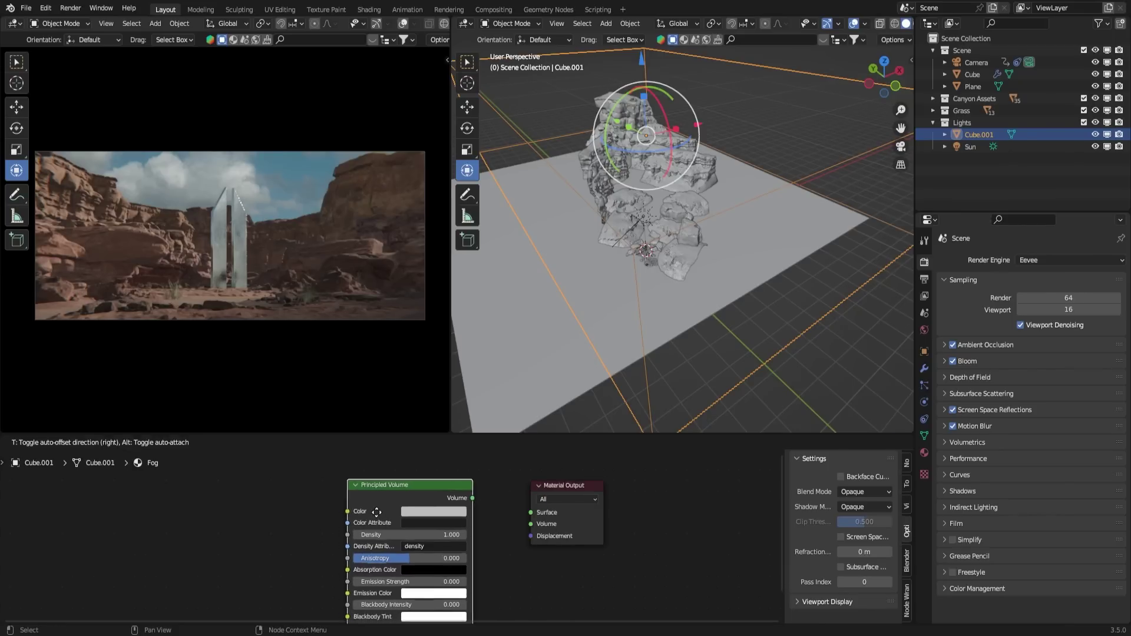
left_click(372, 510)
left_click_drag(465, 495, 530, 523)
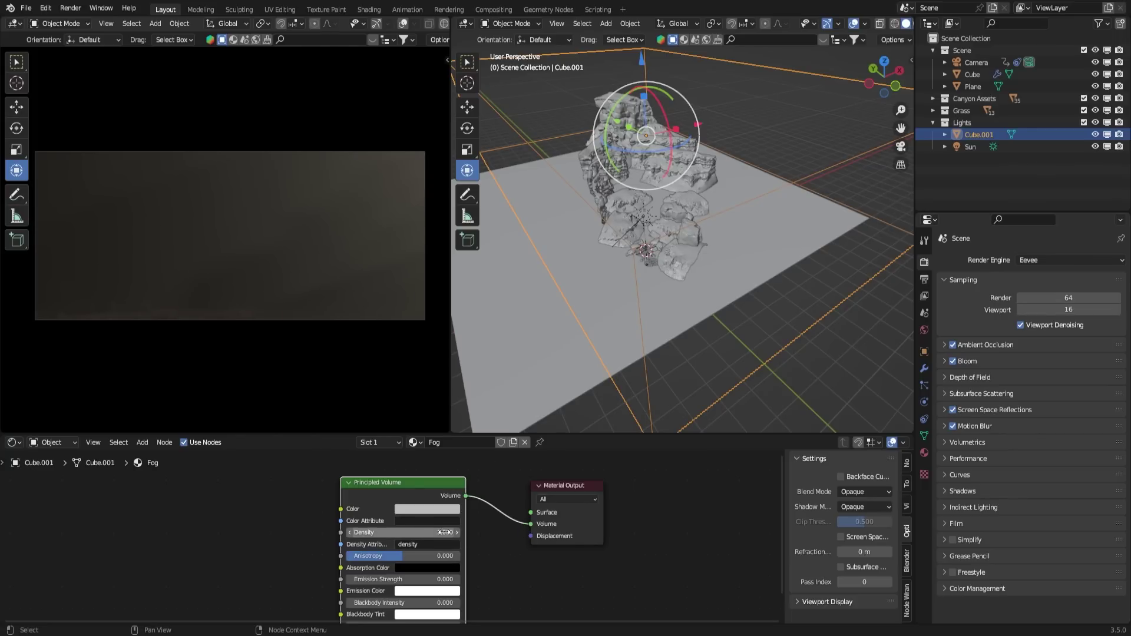
Step: Set the fog's Principled Volume density to 0.001 and collapse the Scene collection in the outliner
scroll(480, 550, "up", 1)
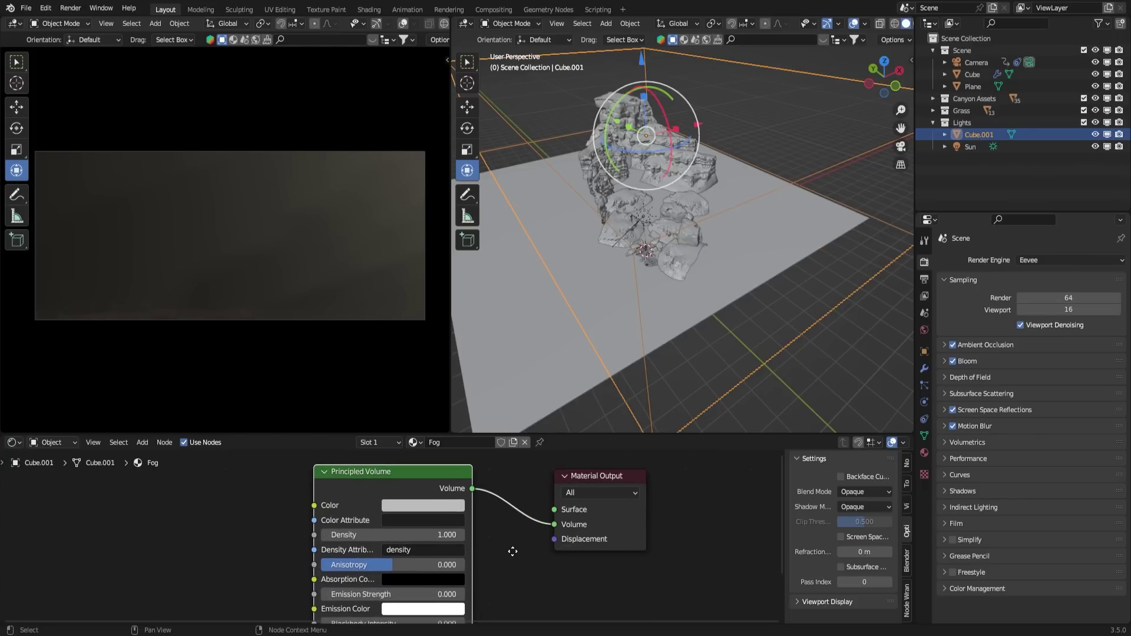
left_click(461, 534)
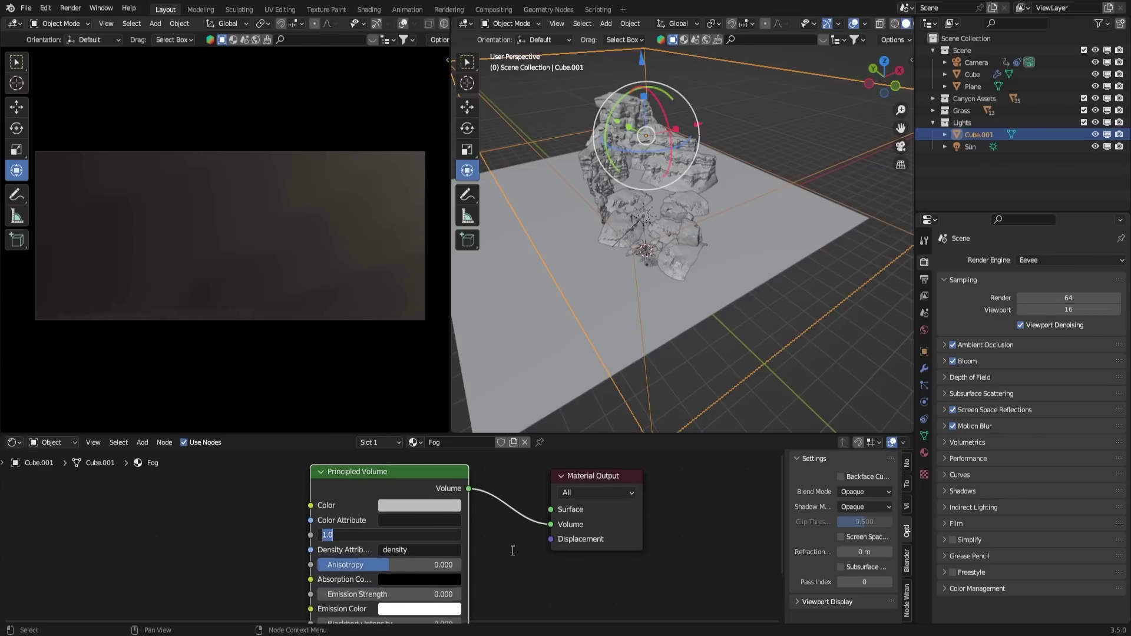
key("Return")
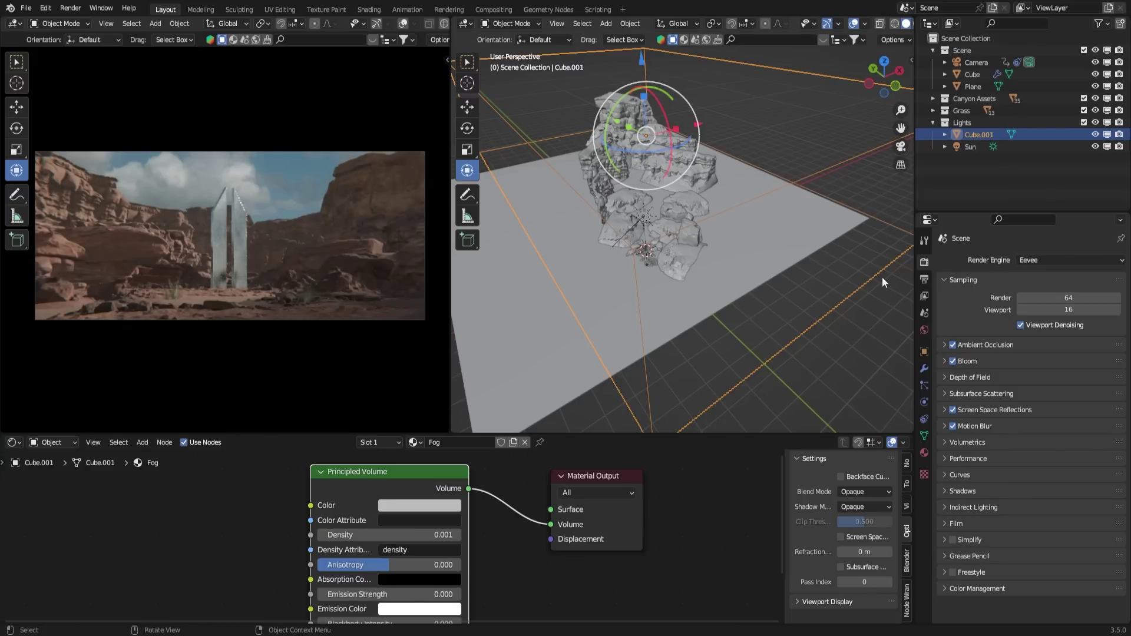
left_click(933, 50)
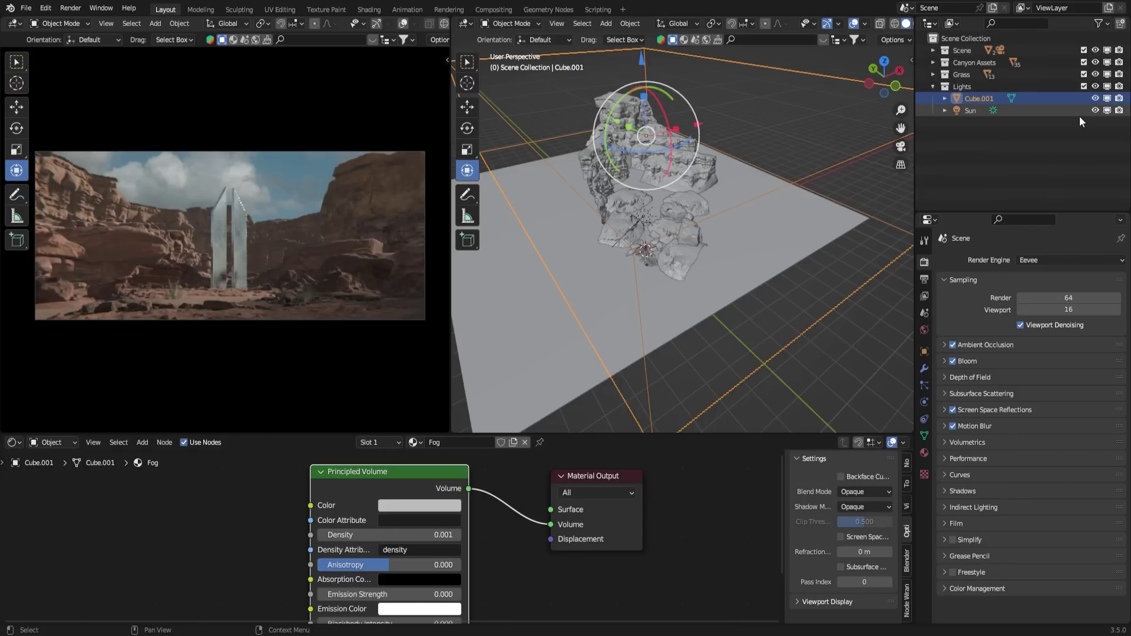
Step: Try a golden yellow colour on the fog's Principled Volume and bring it back to a neutral tone
left_click(432, 506)
left_click_drag(434, 362, 408, 391)
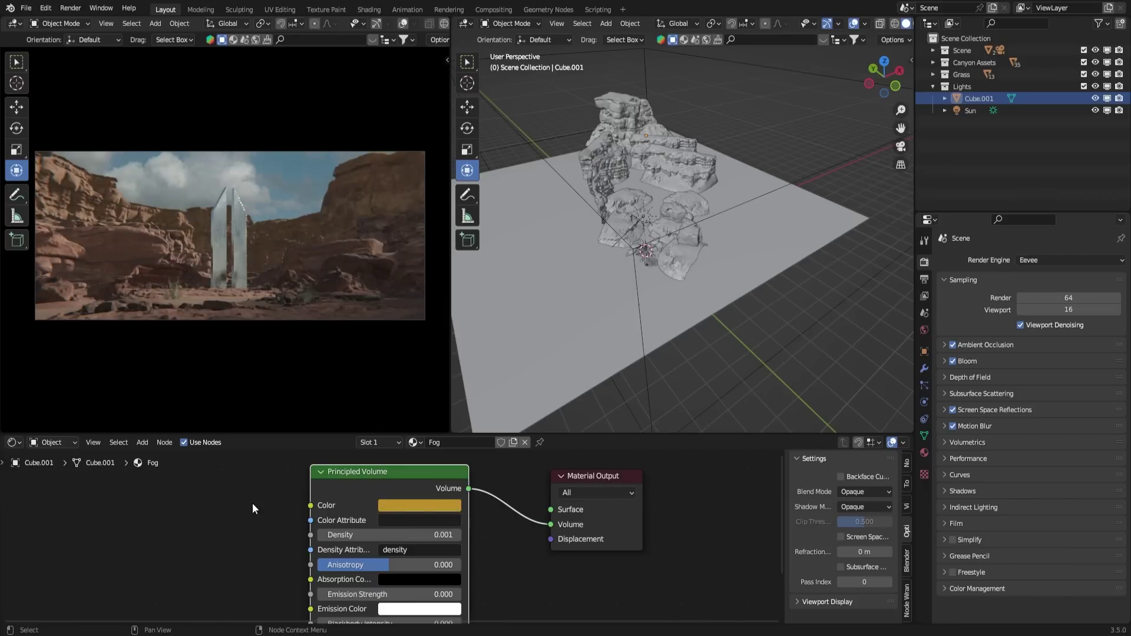
left_click(433, 506)
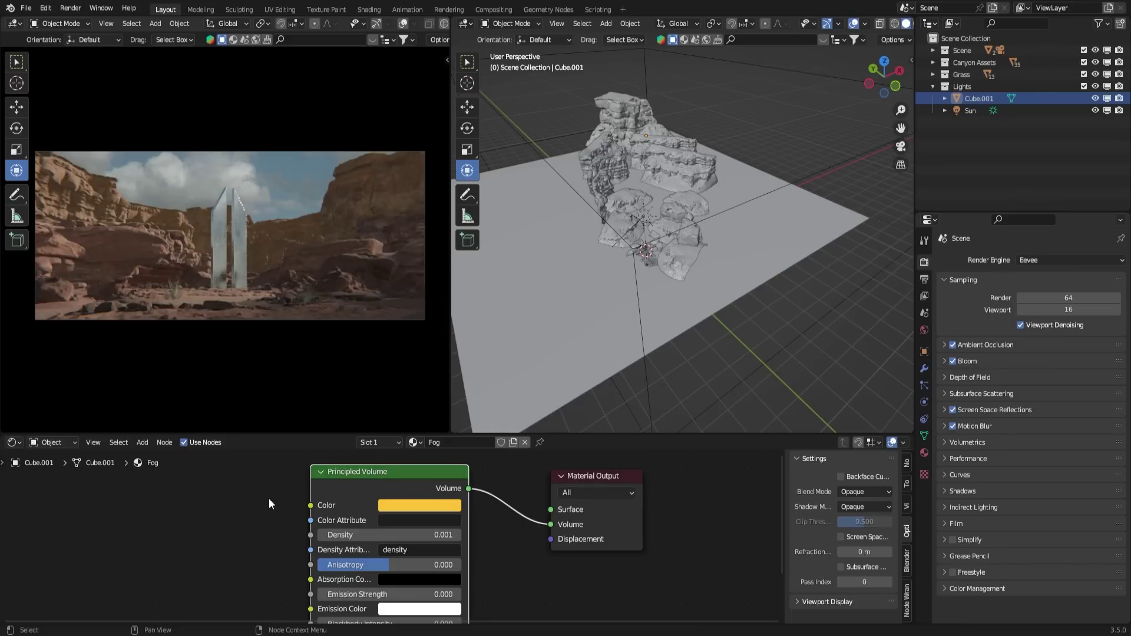
left_click(384, 507)
left_click_drag(410, 444, 386, 444)
left_click_drag(442, 458, 385, 458)
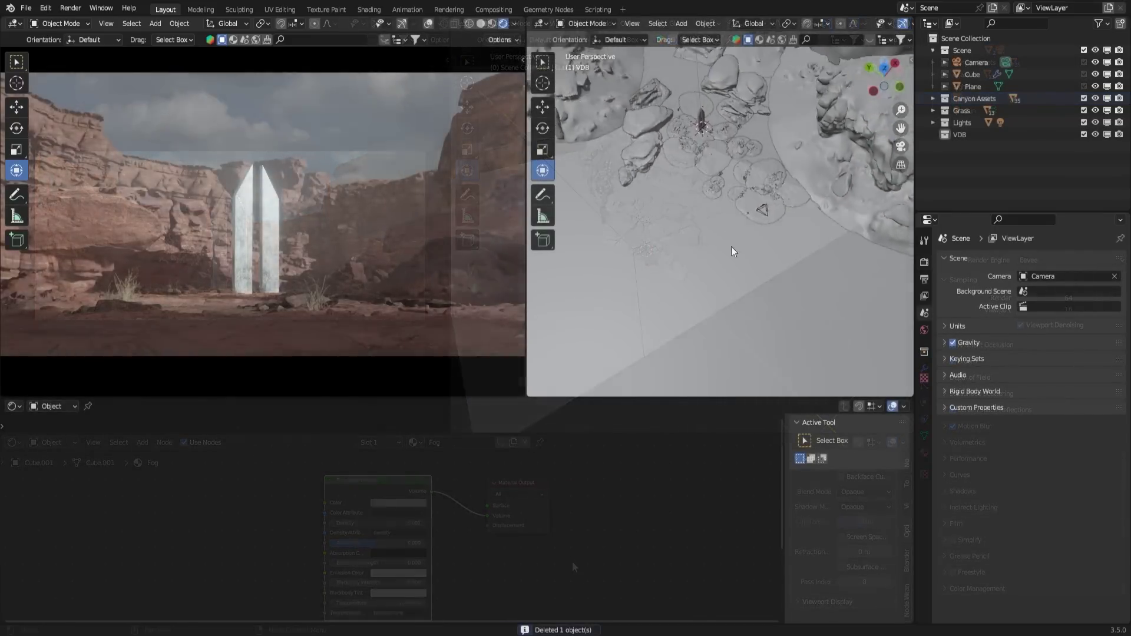
Step: Import the OpenVDB file Mist01.vdb into the VDB collection and move the mist volume down about 9.6 m
middle_click_drag(715, 232, 731, 228)
key("shift+a")
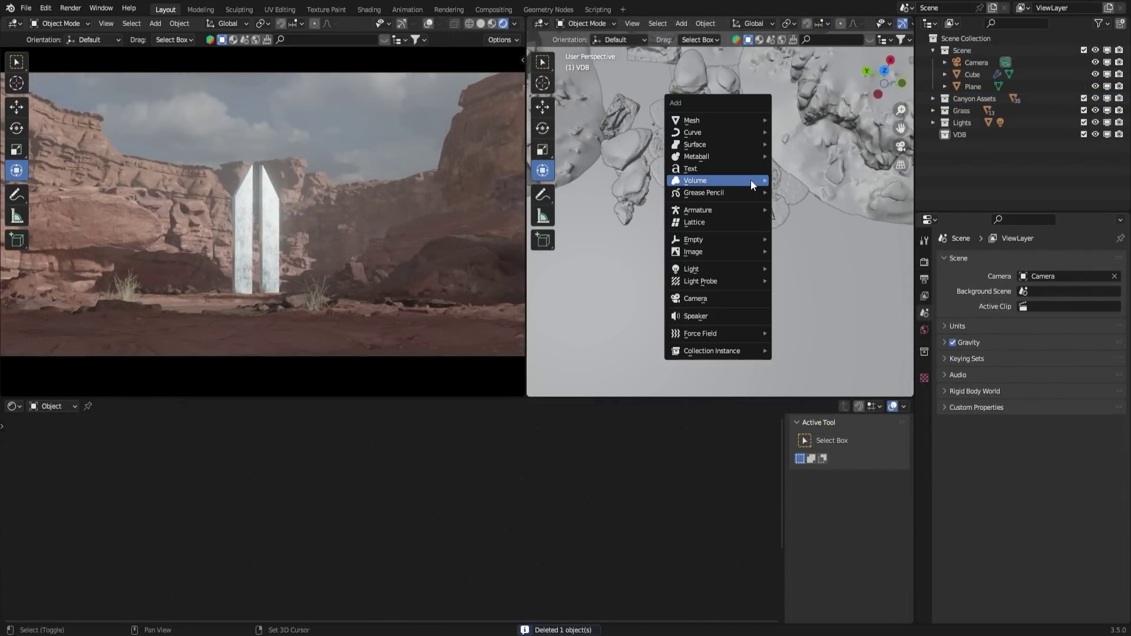
mouse_move(750, 179)
left_click(800, 185)
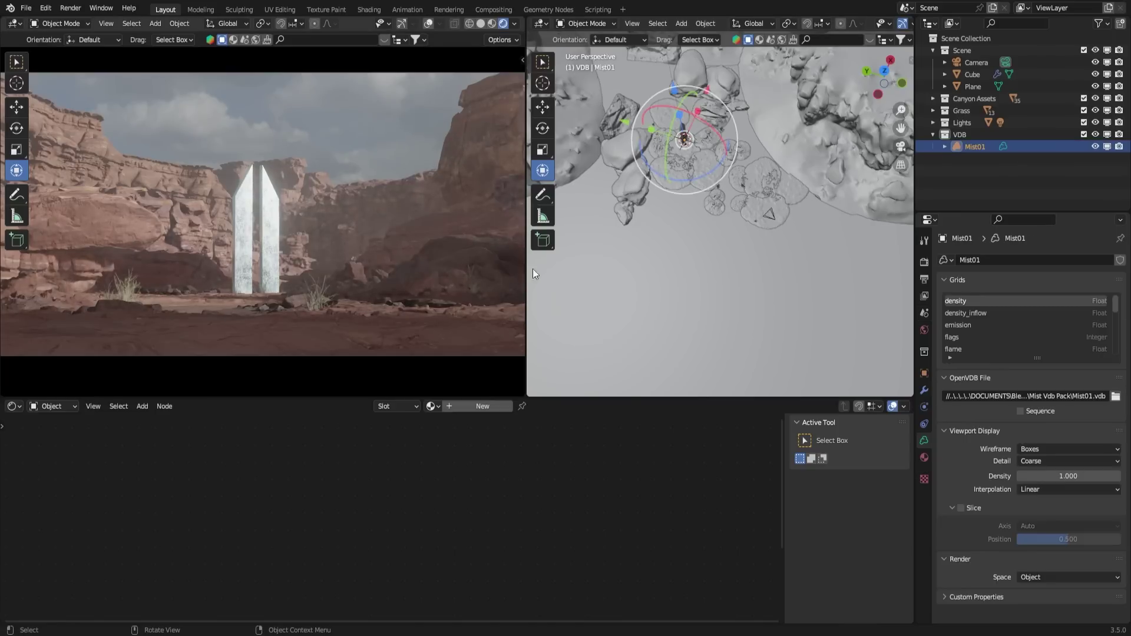
middle_click_drag(777, 230, 729, 276)
key("g")
left_click(765, 230)
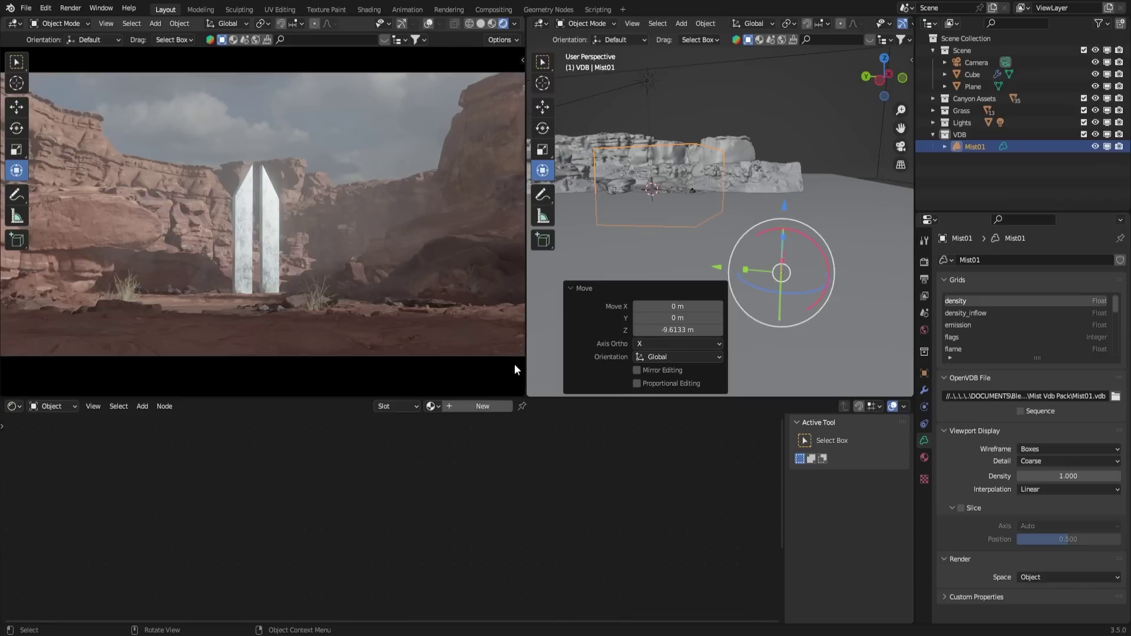
Step: Give the Mist01 volume a new material and lower it about 0.57 m along Z
left_click(478, 407)
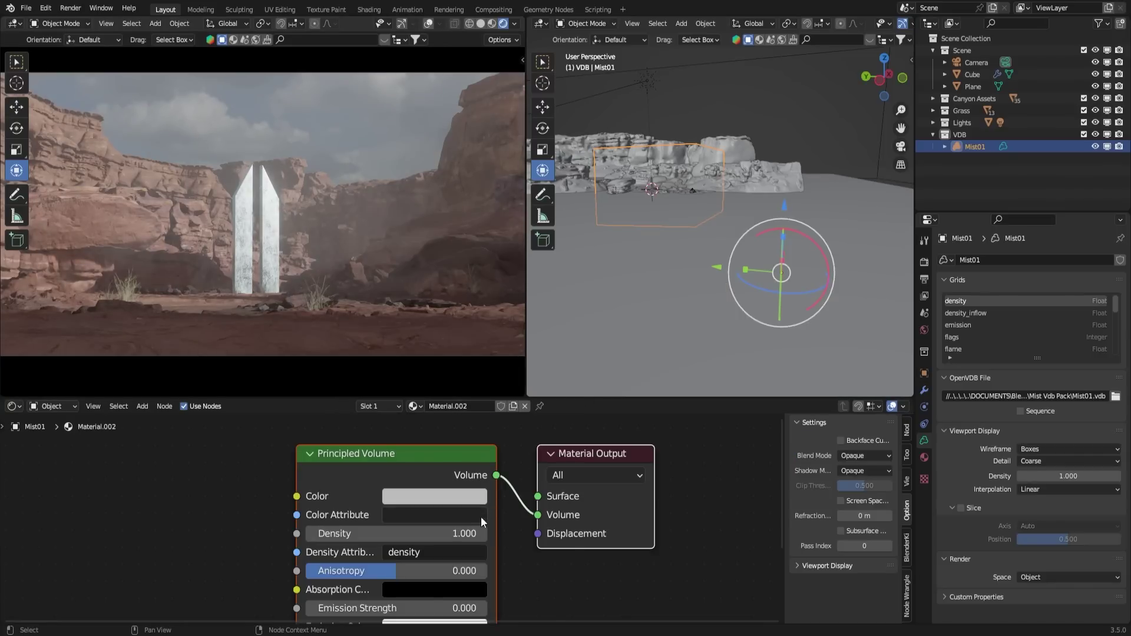
mouse_move(782, 288)
middle_mouse_down()
mouse_move(802, 337)
mouse_move(747, 291)
mouse_move(819, 288)
mouse_move(706, 228)
mouse_move(807, 319)
mouse_move(762, 289)
middle_mouse_up()
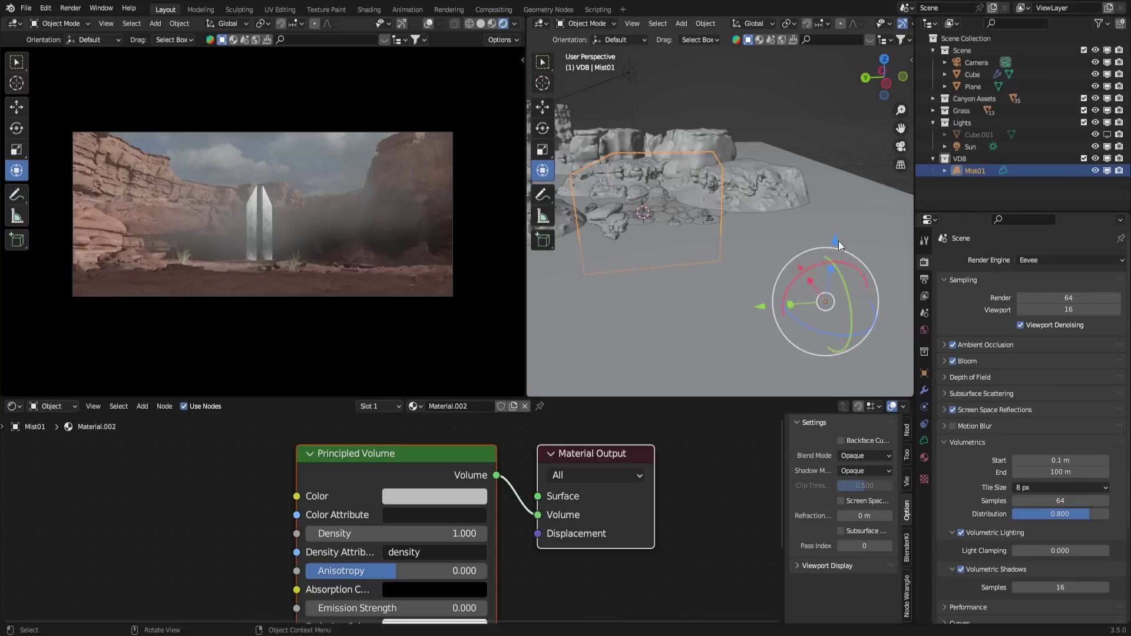
left_click_drag(836, 241, 835, 246)
Step: Tint the mist's Principled Volume colour light peach and set its density to 0.2
left_click(434, 496)
left_click_drag(452, 314, 442, 338)
left_click_drag(525, 285, 525, 252)
left_click_drag(441, 338, 440, 335)
left_click(470, 534)
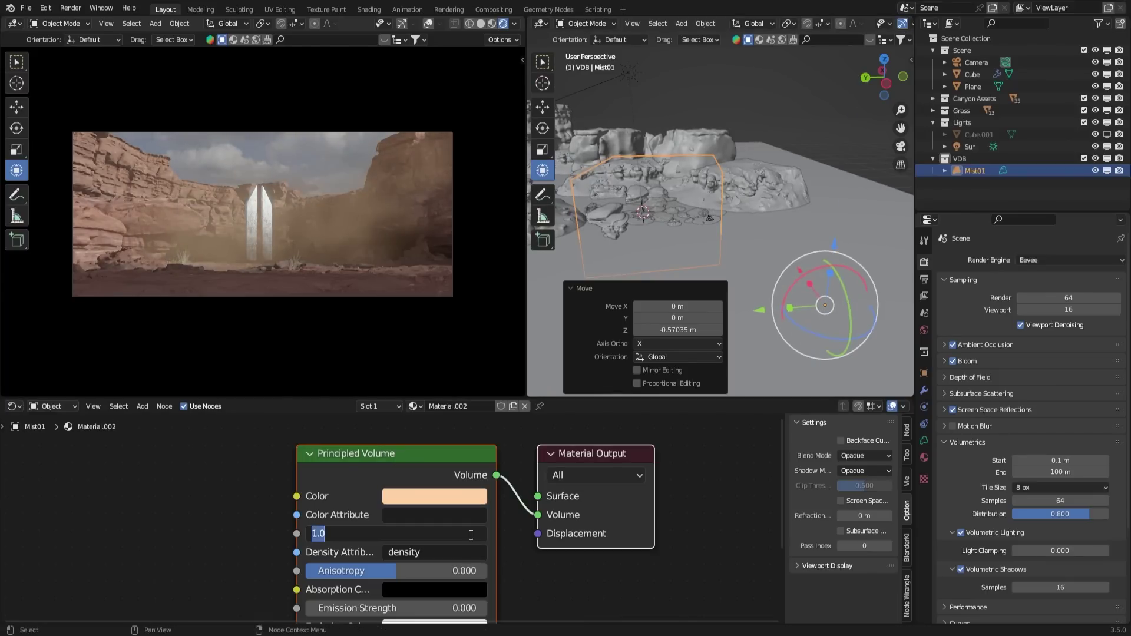
type("0.5")
key("Return")
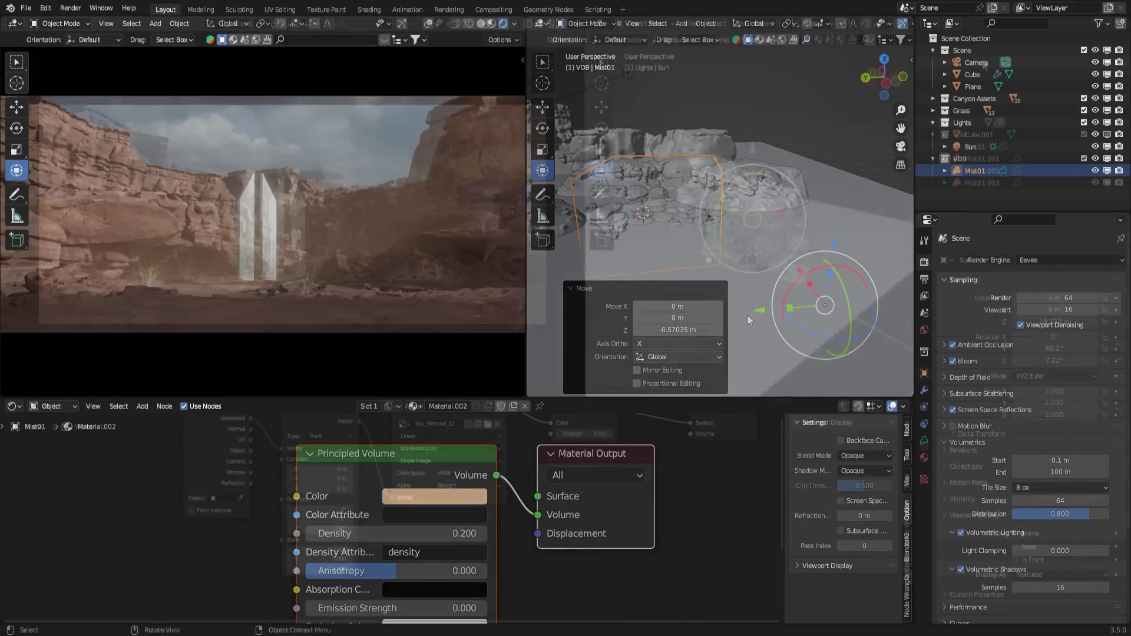
Step: Select the Camera, enlarge the viewports and replace the shader editor with a Timeline
left_click(979, 63)
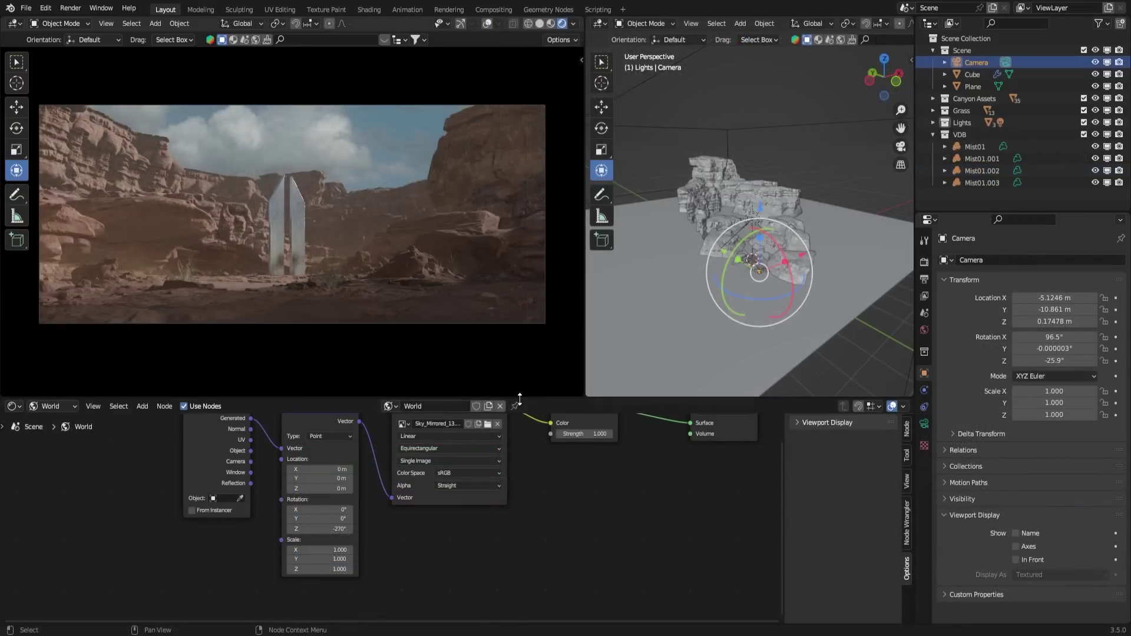
left_click_drag(519, 398, 518, 507)
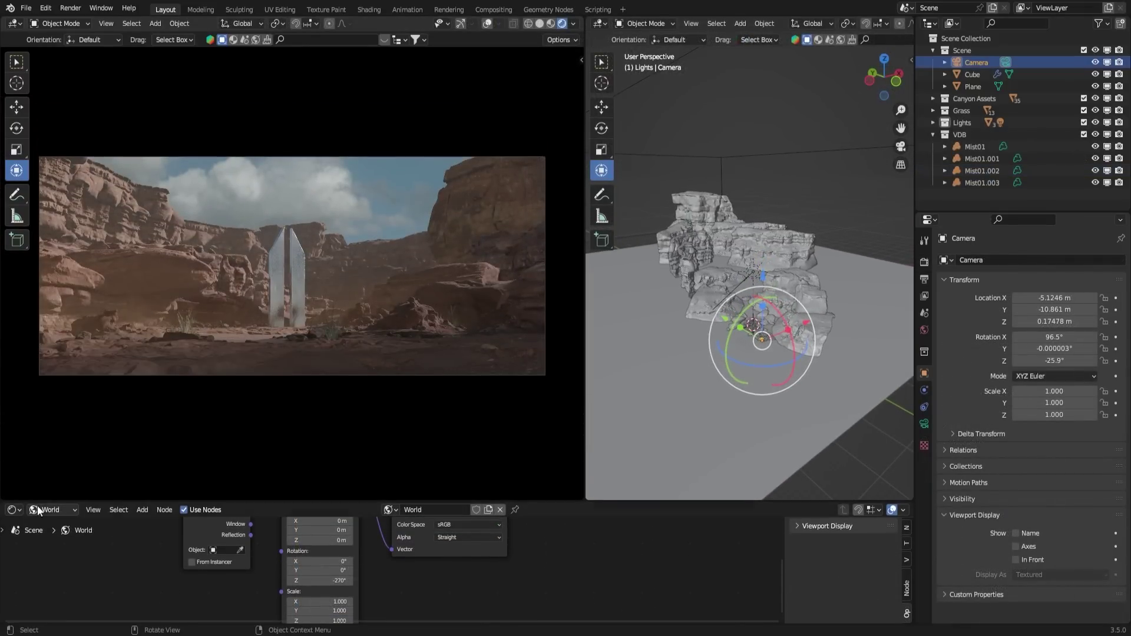
left_click(16, 509)
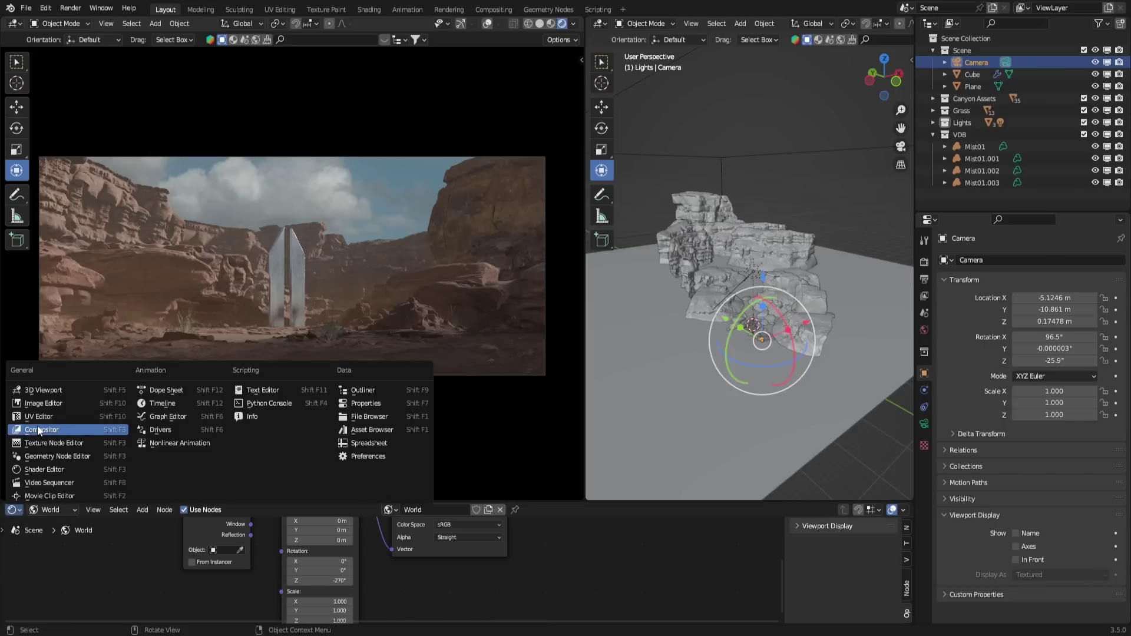
left_click(161, 403)
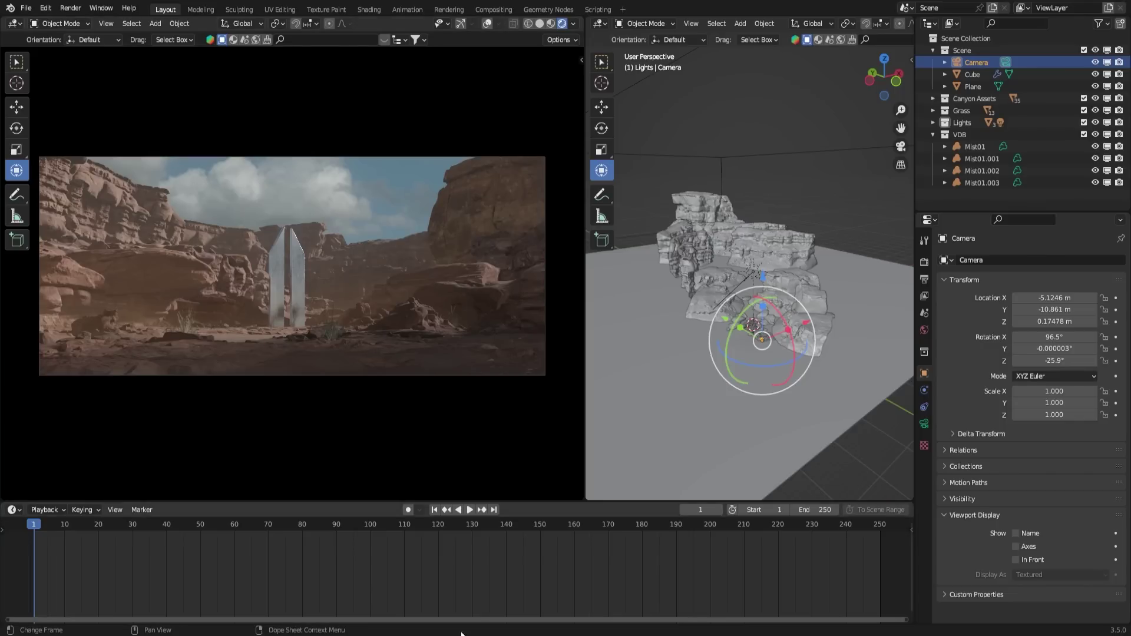
Step: Shrink the Timeline, move to frame 0 and turn on automatic keyframing for the camera
left_click_drag(660, 499, 660, 518)
left_click(32, 543)
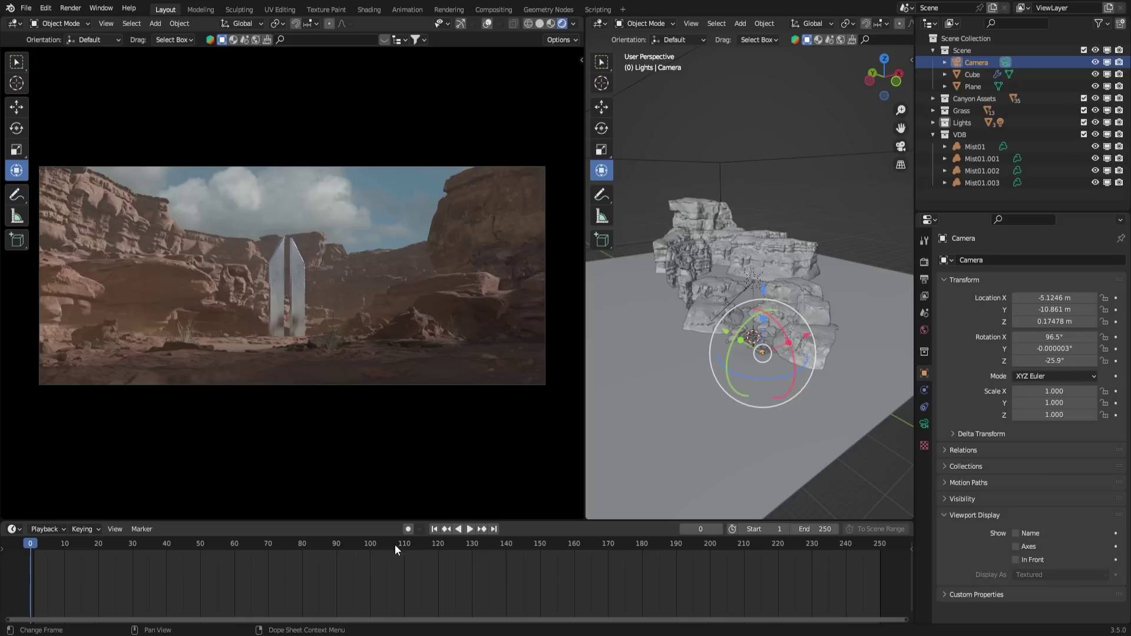
left_click(407, 531)
left_click(421, 528)
scroll(790, 390, "up", 2)
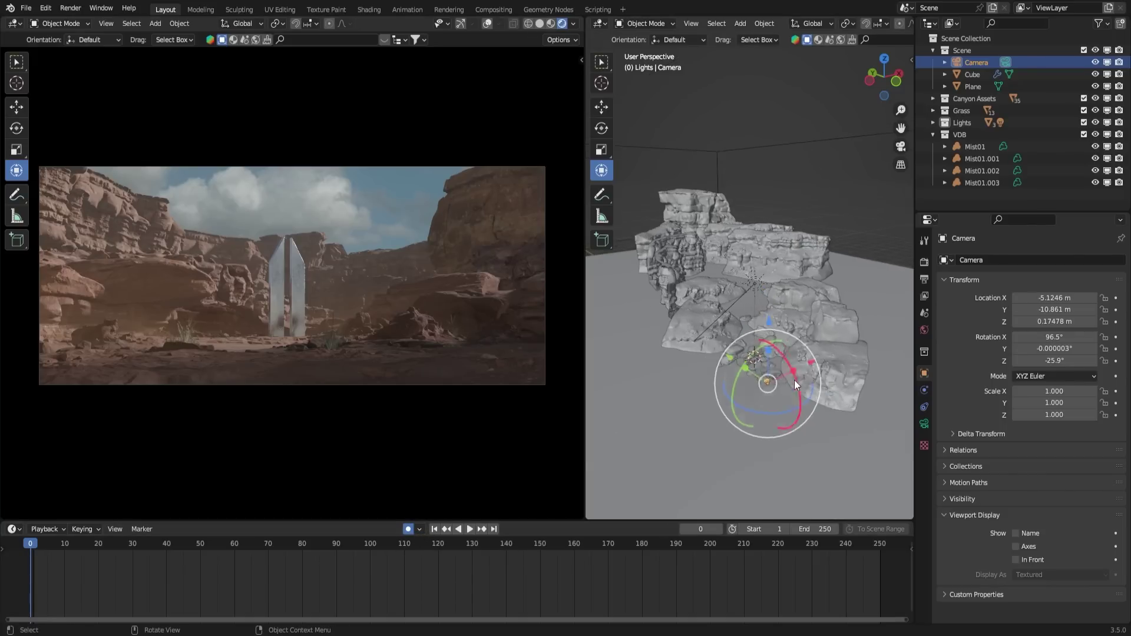
scroll(791, 389, "up", 5)
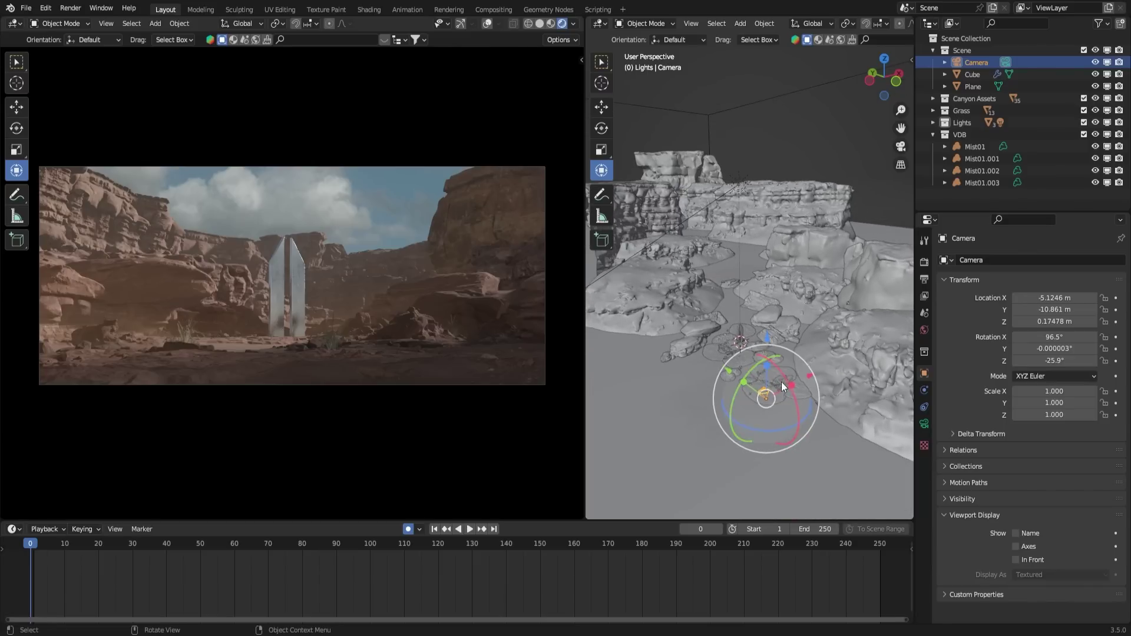
Step: Walk the camera sideways to the left at frame 0 to record the starting view of the monolith
left_click(103, 23)
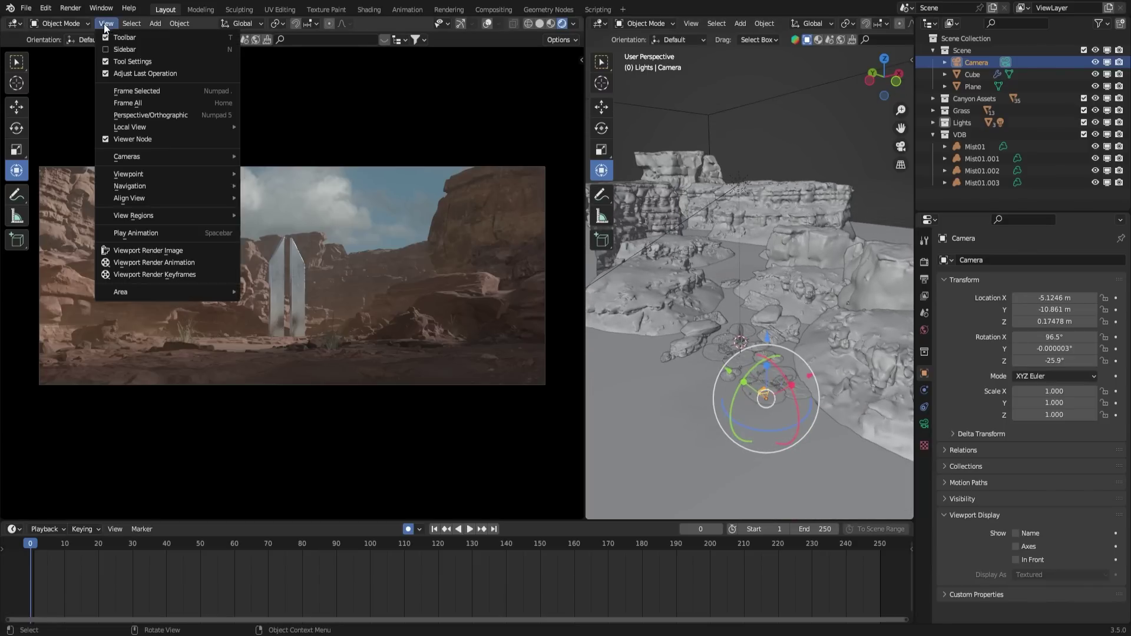
mouse_move(118, 187)
left_click(300, 422)
key("a")
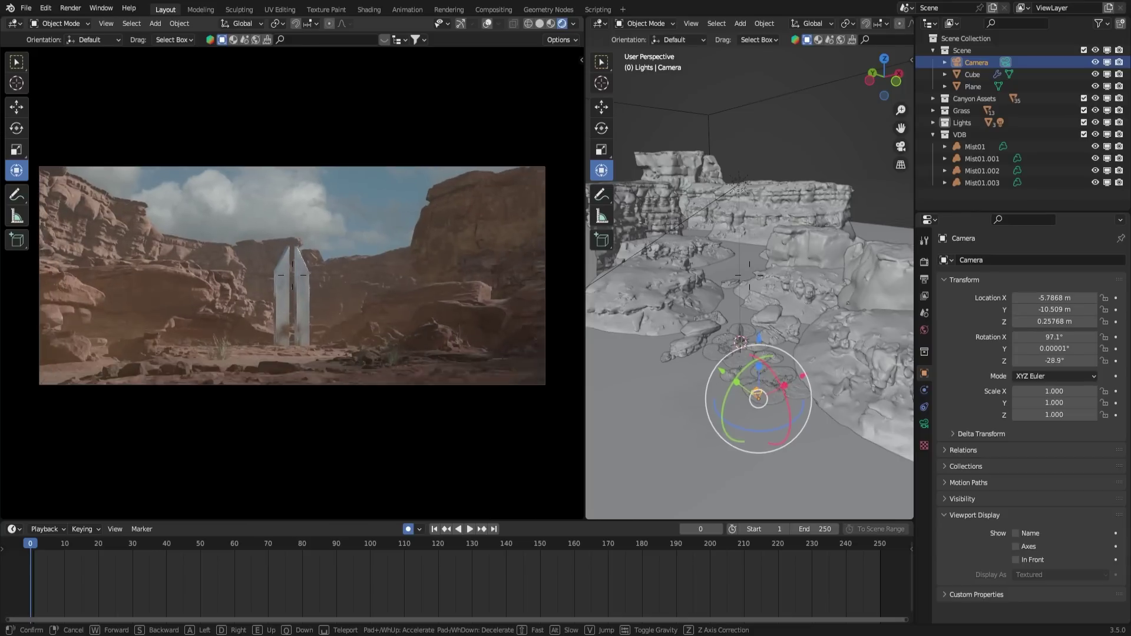
left_click(303, 424)
Step: At frame 250, walk the camera closer to the monolith, ending at about X -3.89, Y -9.51, Z 0.26 m
left_click(878, 544)
left_click(106, 23)
mouse_move(118, 186)
left_click(323, 422)
key("w")
key("a")
left_click(448, 419)
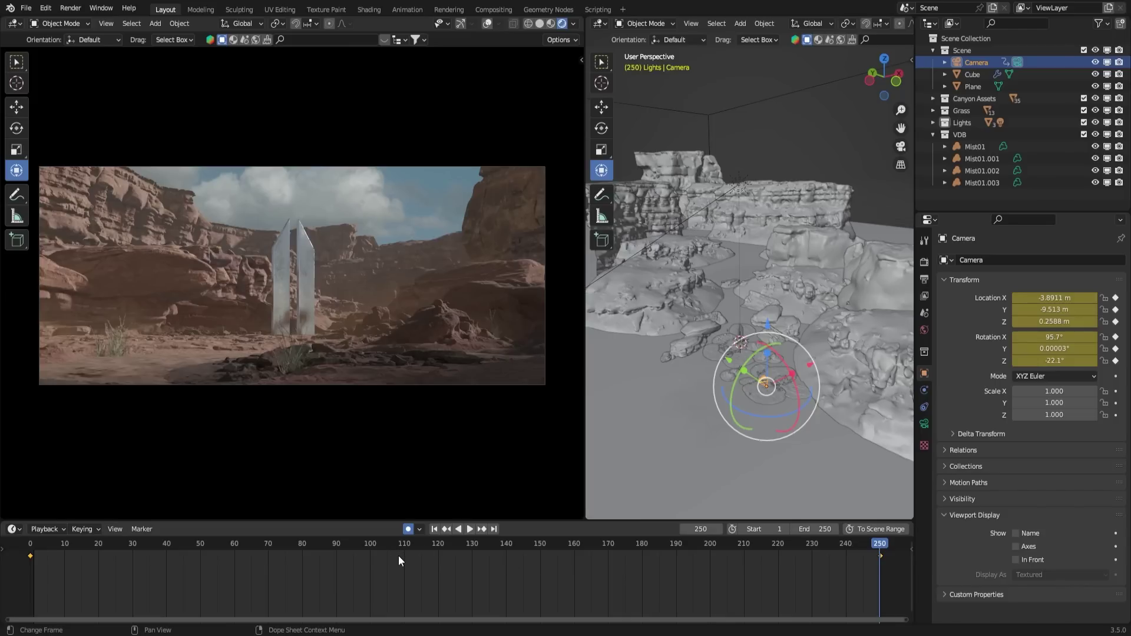
Step: Set the camera keyframes' interpolation to Linear and play the animation
key("t")
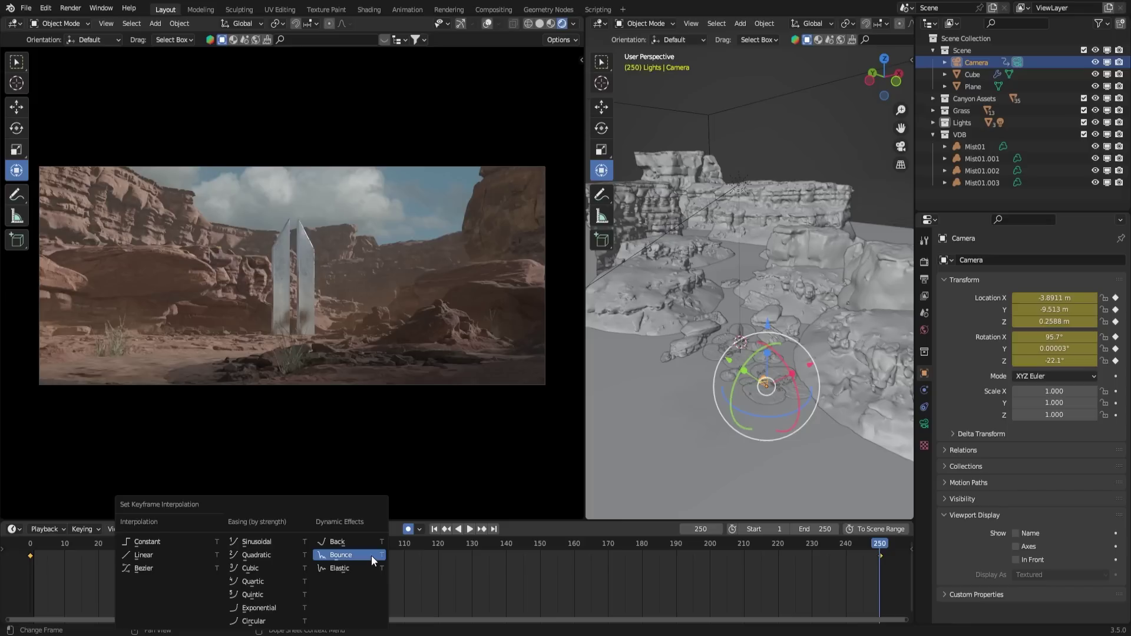
left_click(161, 551)
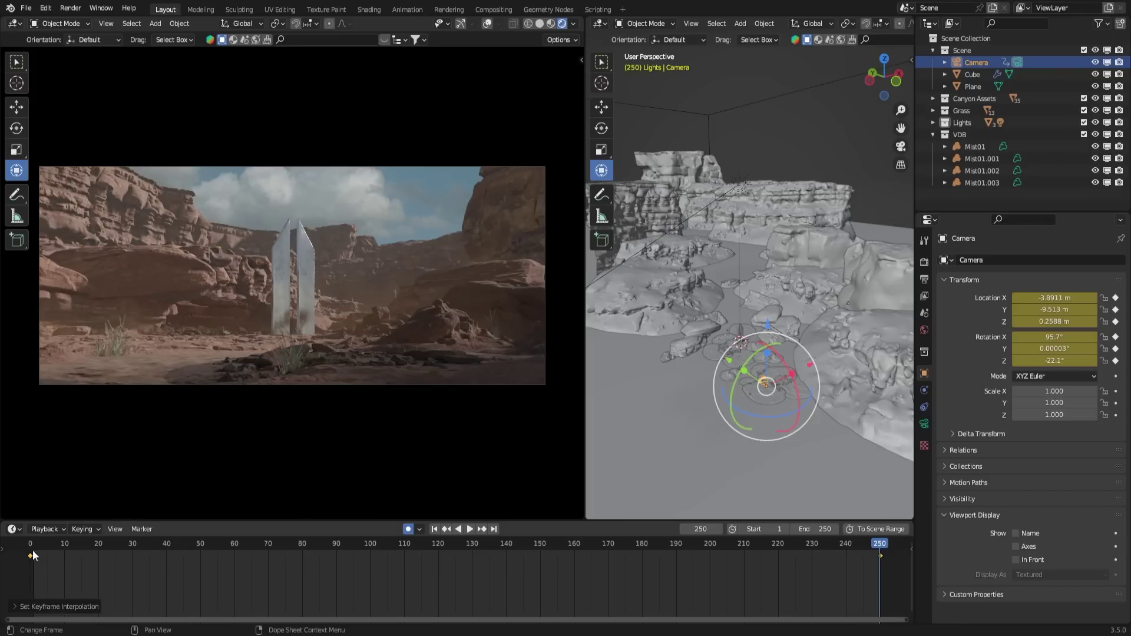
key("space")
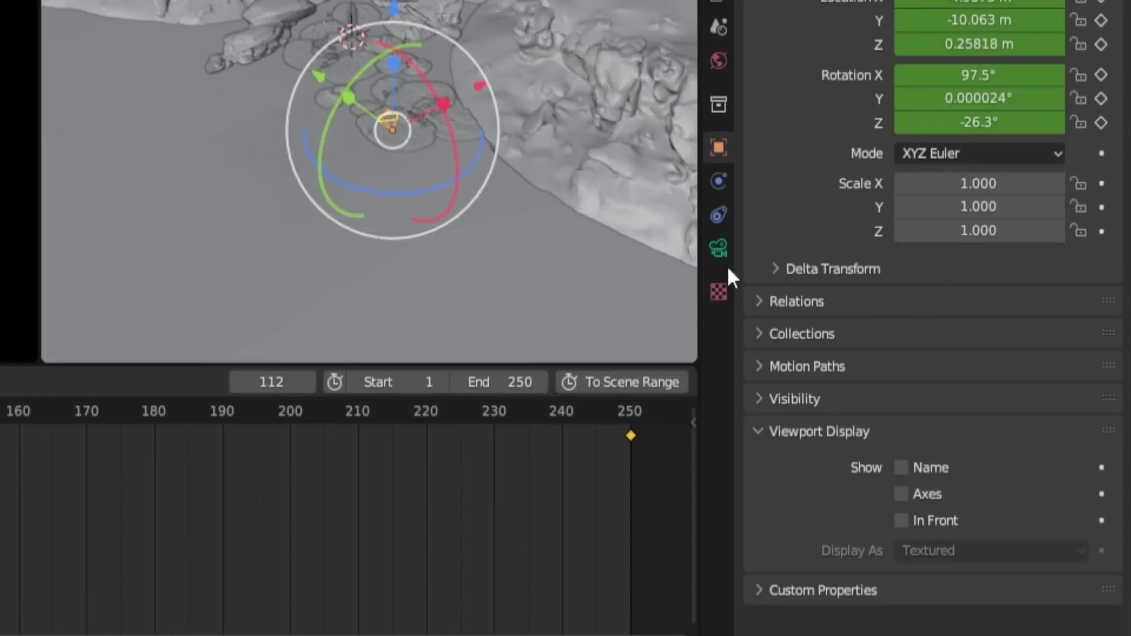
Step: Enable depth of field on the camera and focus it on the Cube object
left_click(715, 256)
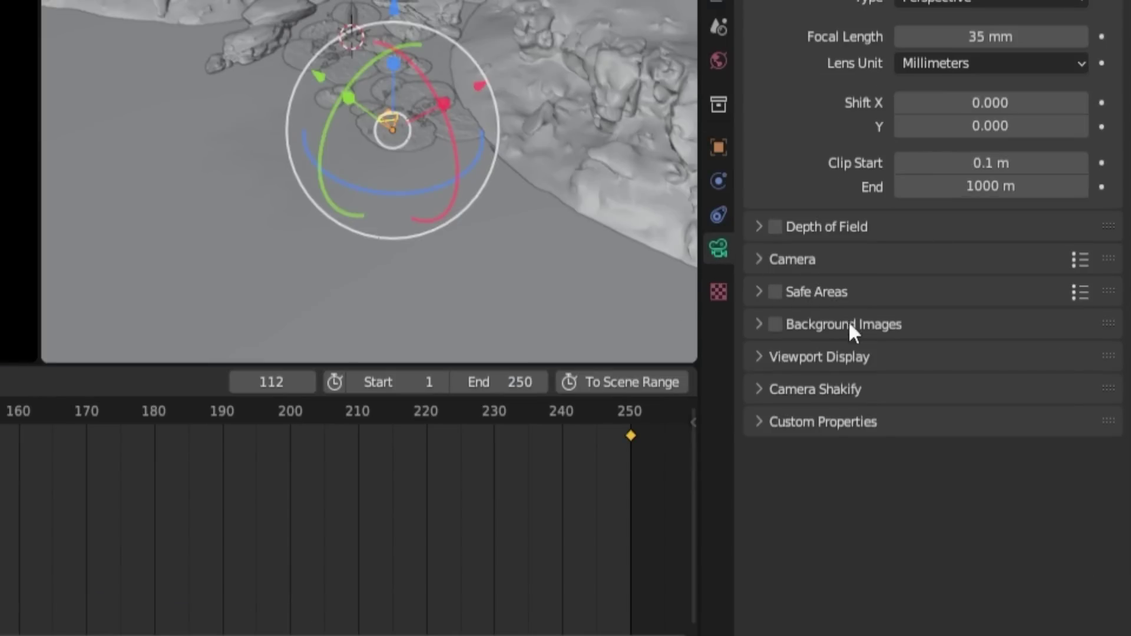
left_click(778, 231)
left_click(757, 229)
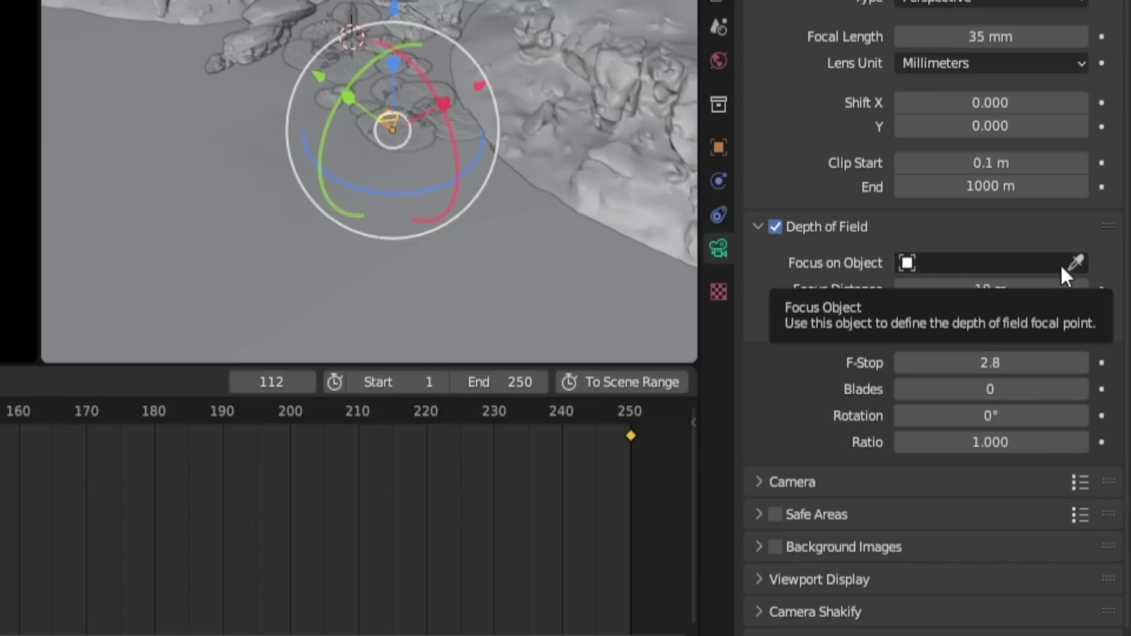
left_click(989, 263)
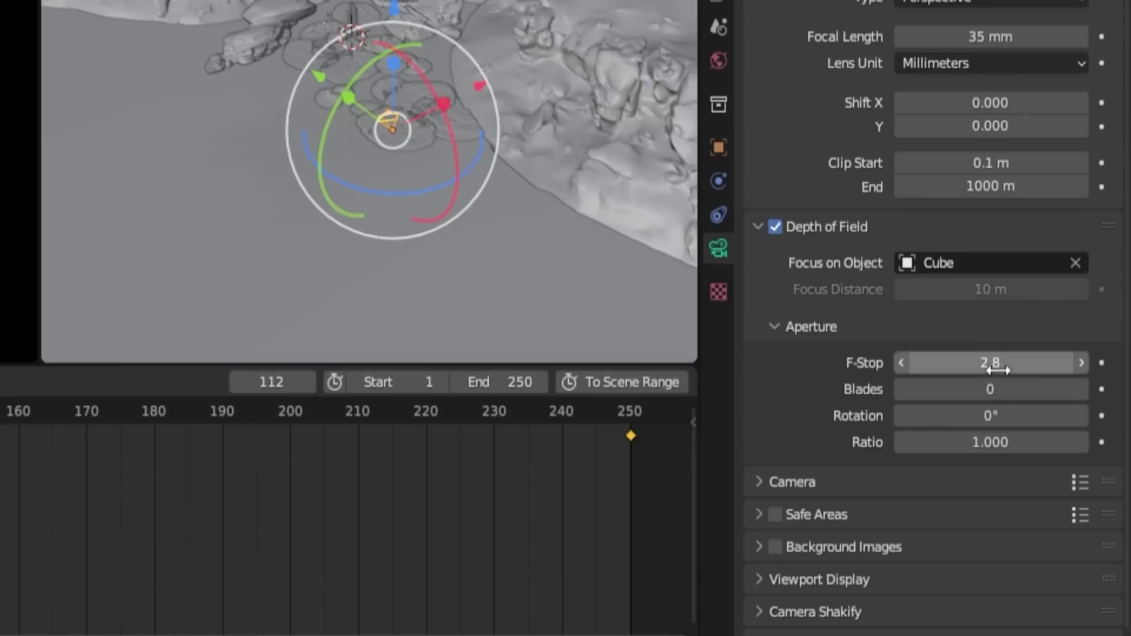
Step: Set the camera aperture to F-Stop 1.0, 5 blades and a ratio of 3
left_click(981, 364)
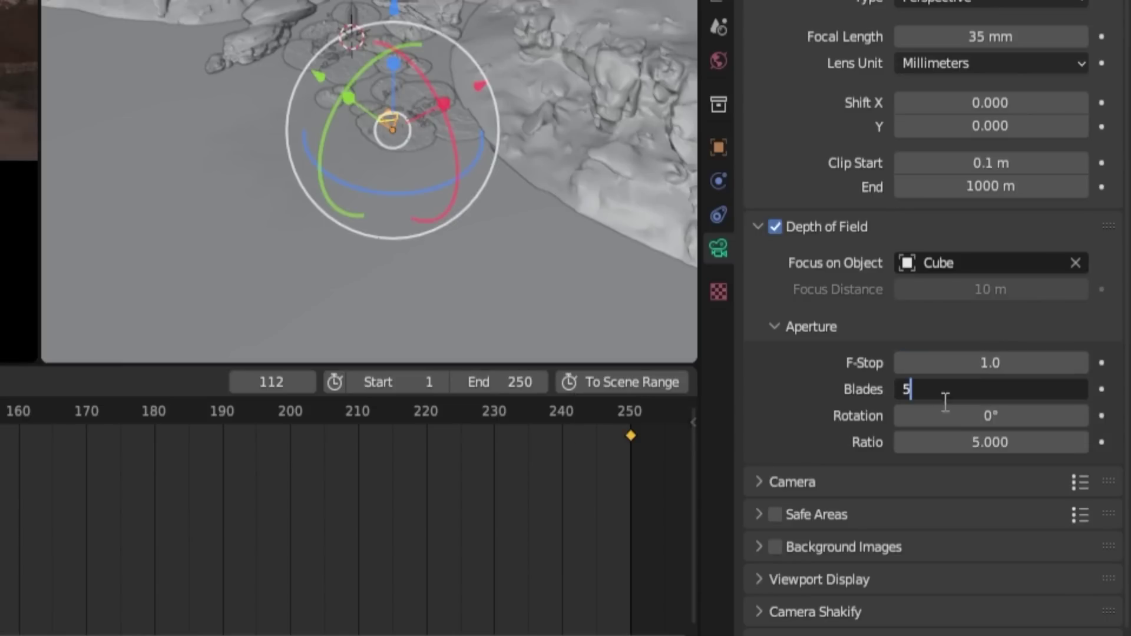
key("Return")
left_click(992, 449)
type("3")
key("Return")
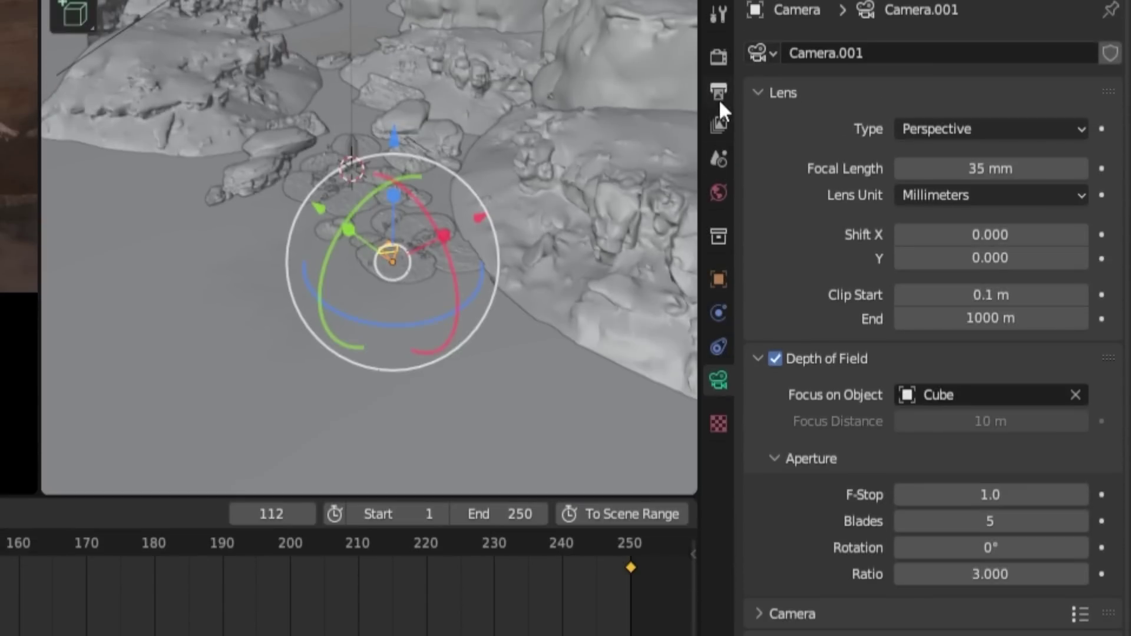
Step: Enable Jitter Camera in Eevee's depth of field render settings and set Over-blur to 35%
left_click(719, 91)
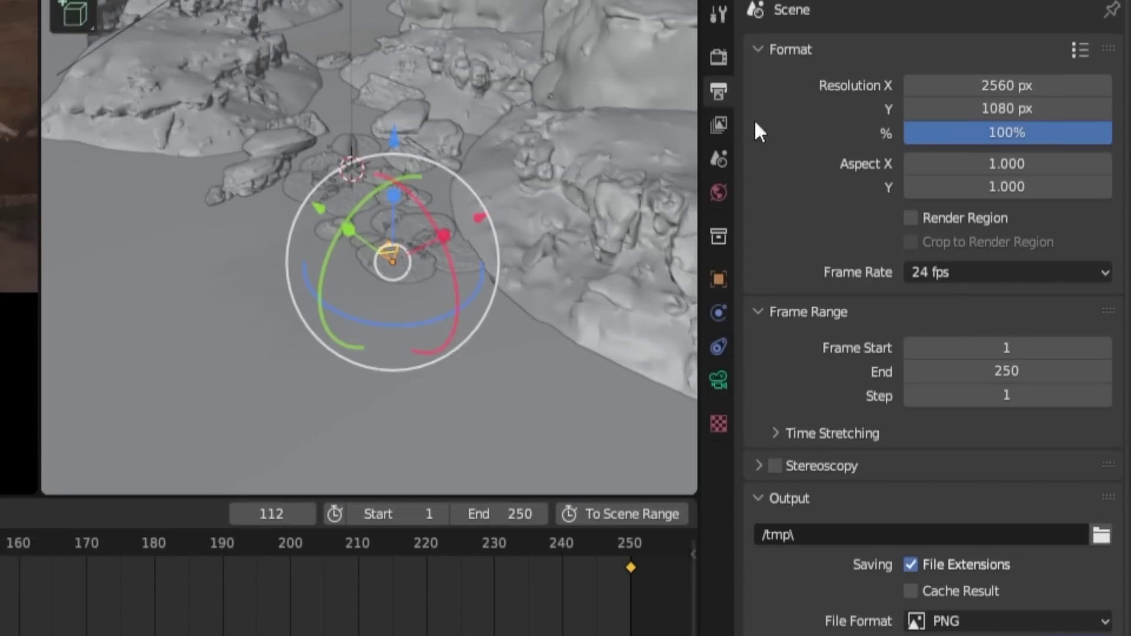
left_click(718, 57)
left_click(782, 420)
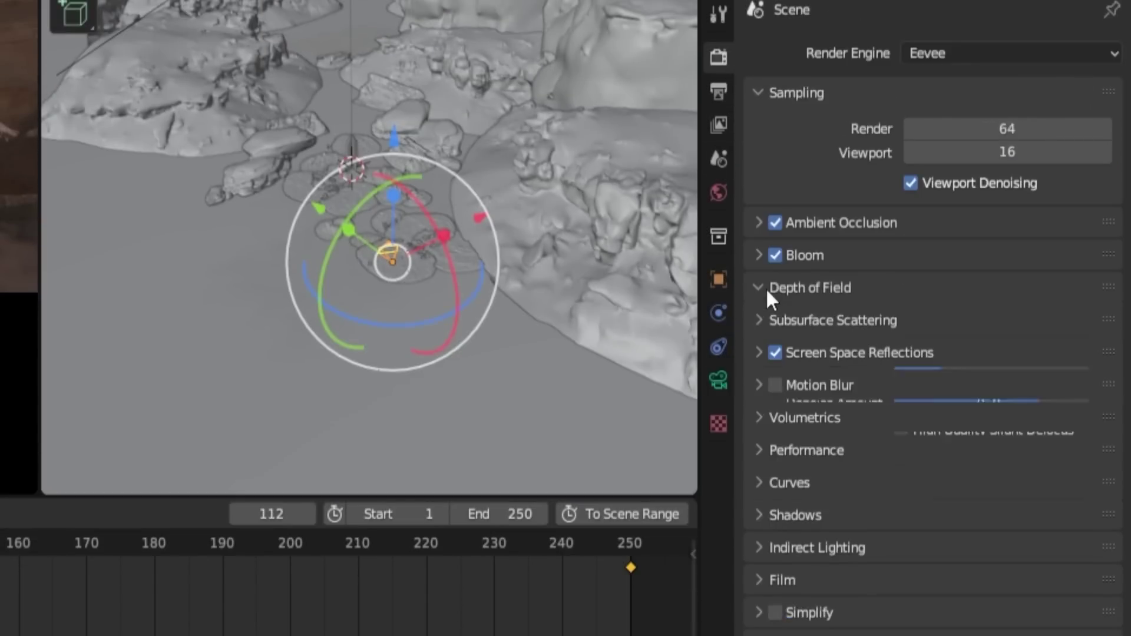
left_click(766, 289)
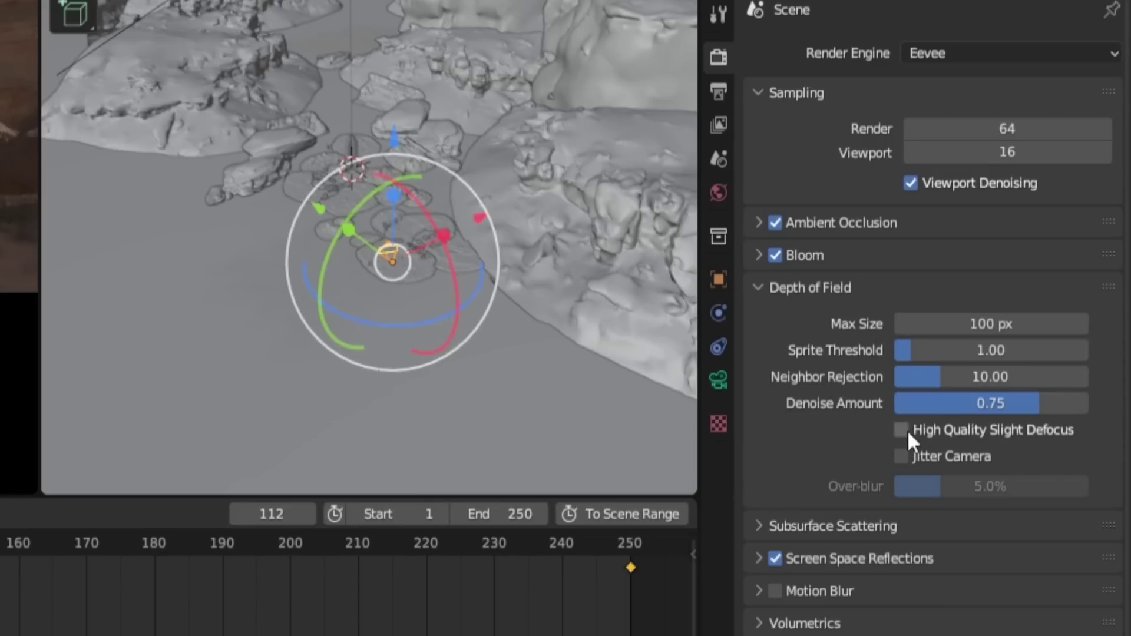
left_click(901, 455)
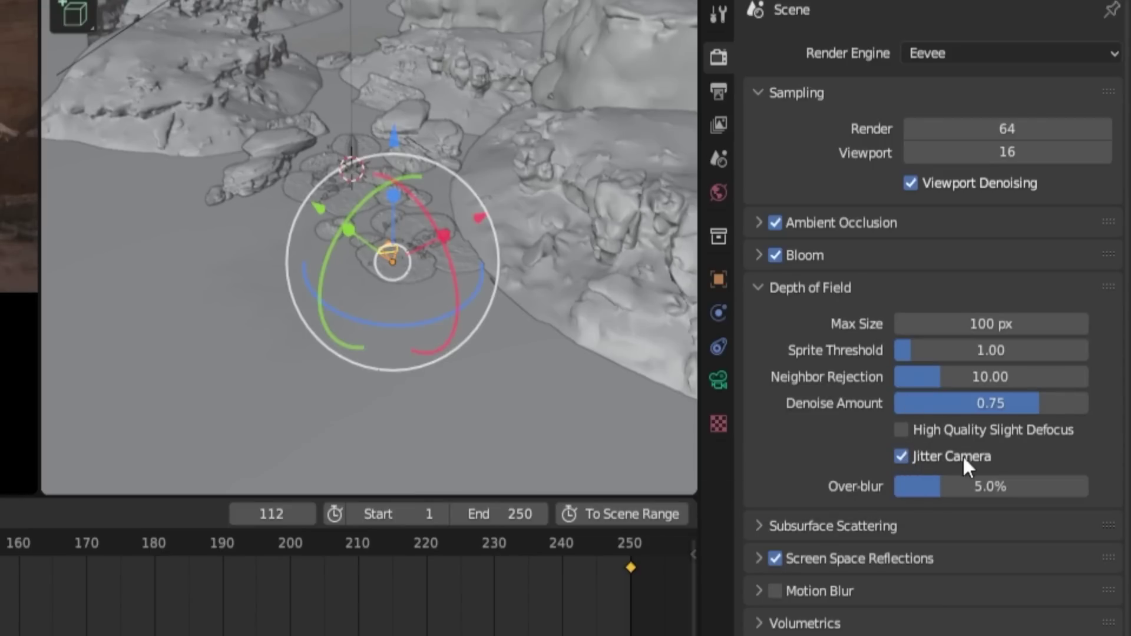
left_click(951, 488)
type("35")
key("Return")
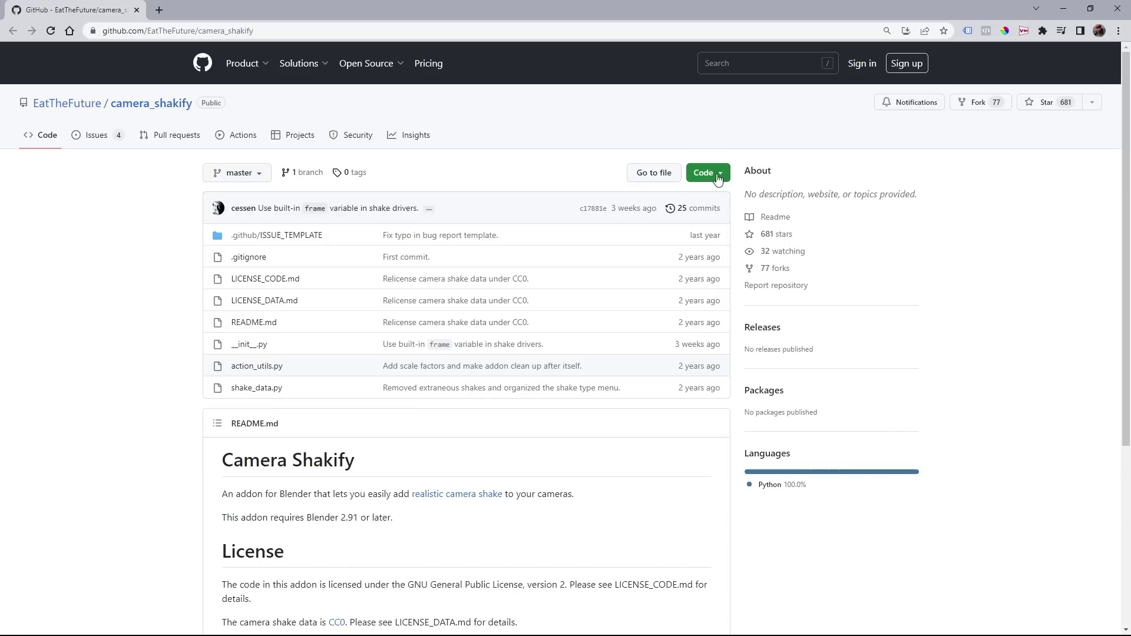
Step: Add a Camera Shakify shake to the camera and choose The Wedding as its shake type
left_click(714, 174)
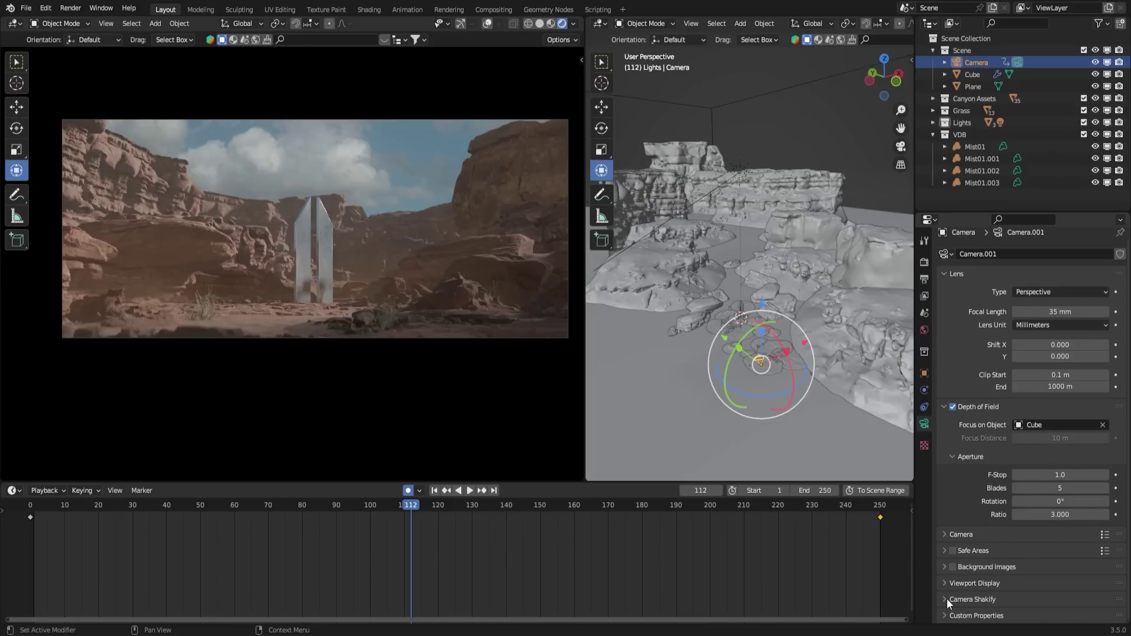
left_click(946, 599)
scroll(978, 566, "down", 4)
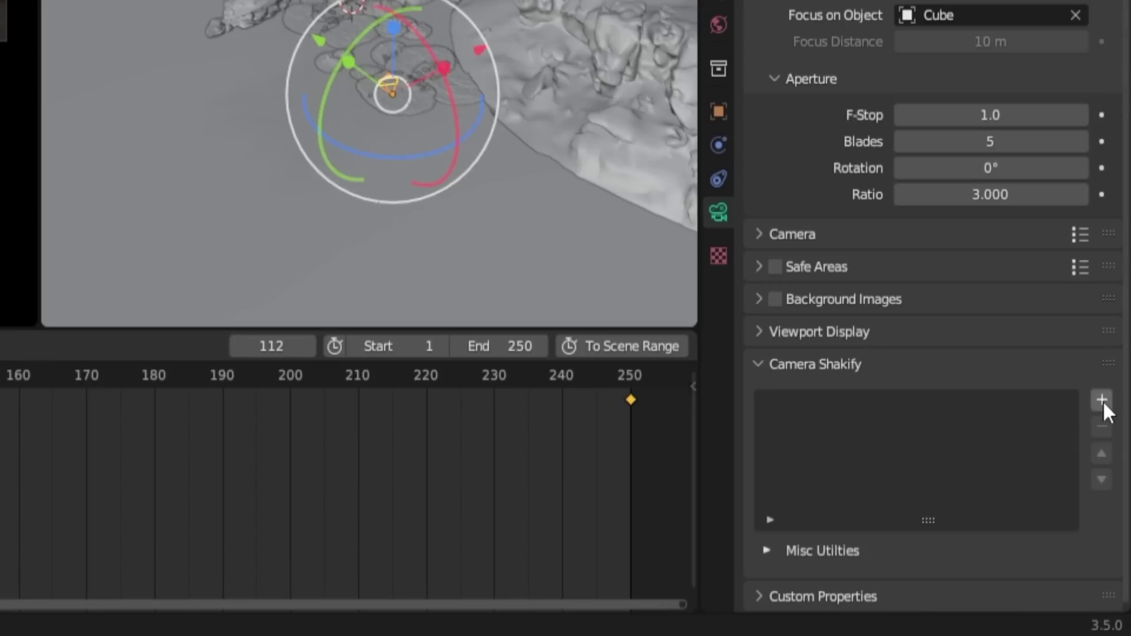
left_click(1116, 517)
scroll(843, 440, "down", 7)
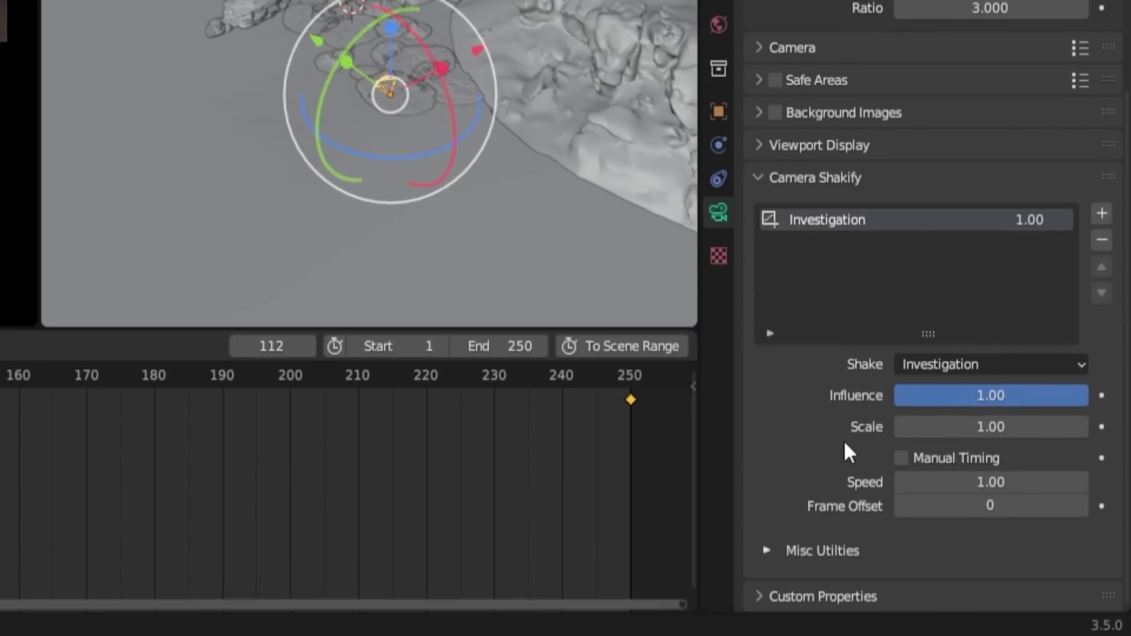
left_click(954, 364)
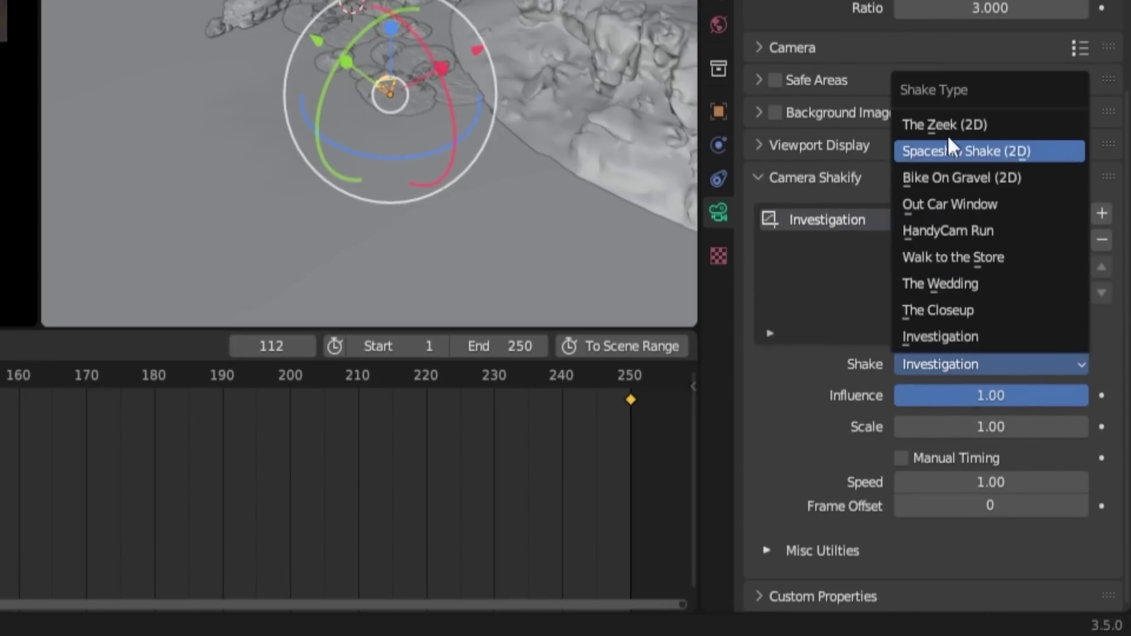
left_click(941, 283)
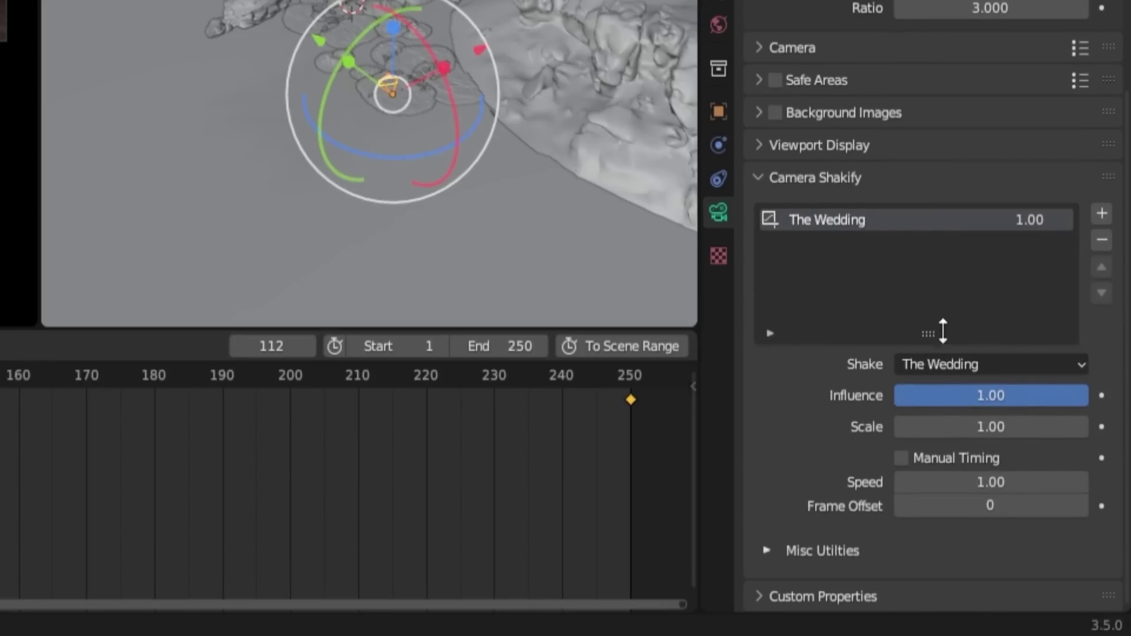
Step: Set the camera shake's influence to 0.5 and its scale to 5
left_click(1029, 397)
key("BackSpace")
type("0.5")
key("Return")
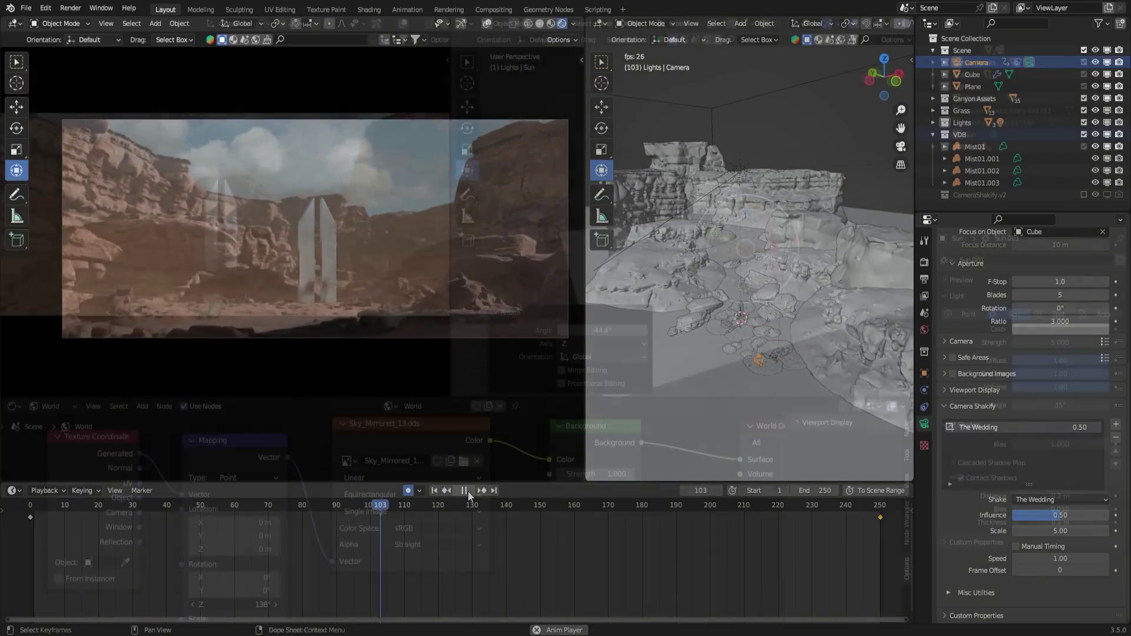
Step: Rotate the sky texture mapping to about 91.5° on Z and turn the Sun light around the Z axis to relight the canyon
left_click_drag(233, 604, 224, 605)
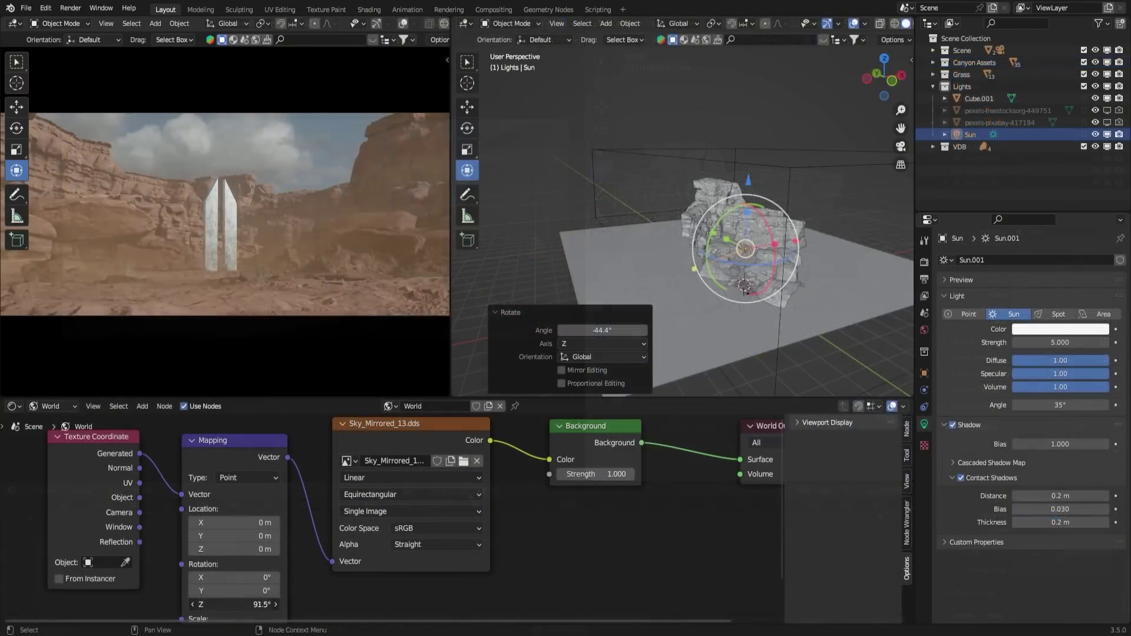
middle_click_drag(772, 265, 773, 328)
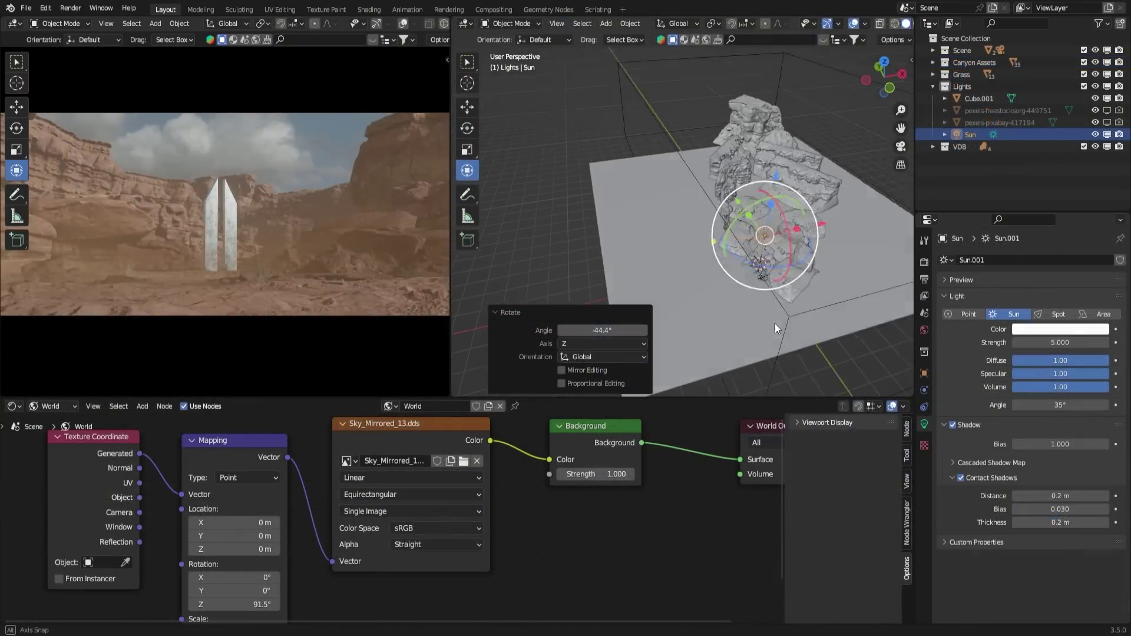
left_click_drag(772, 282, 764, 283)
middle_click_drag(772, 306, 790, 236)
left_click_drag(793, 209, 799, 216)
middle_click_drag(783, 236, 696, 377)
left_click(723, 296)
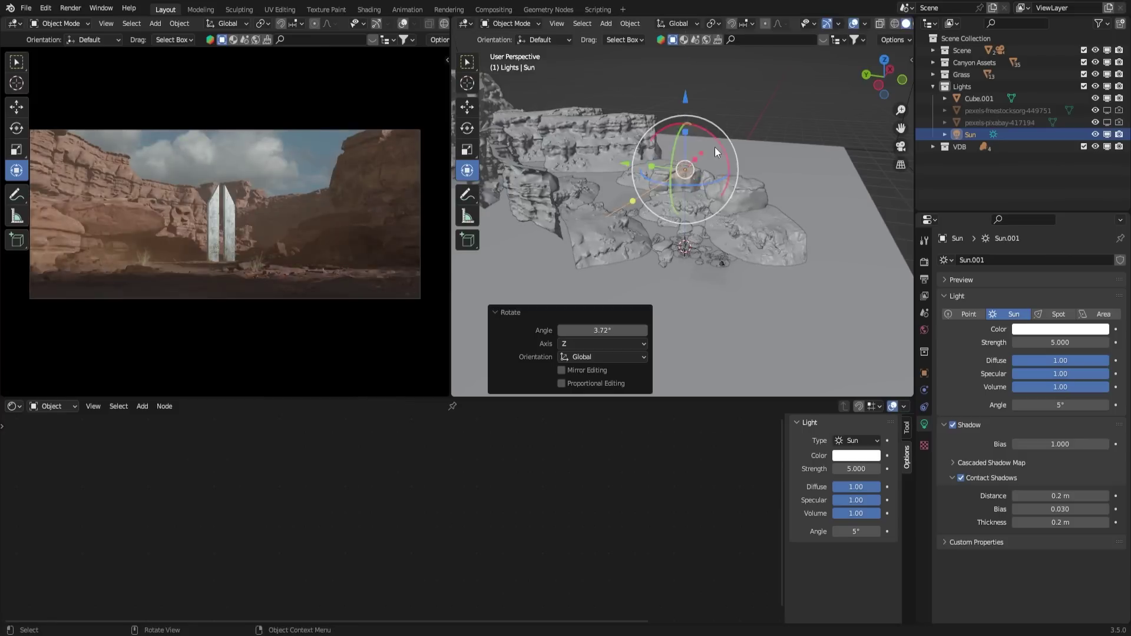
left_click_drag(715, 147, 720, 145)
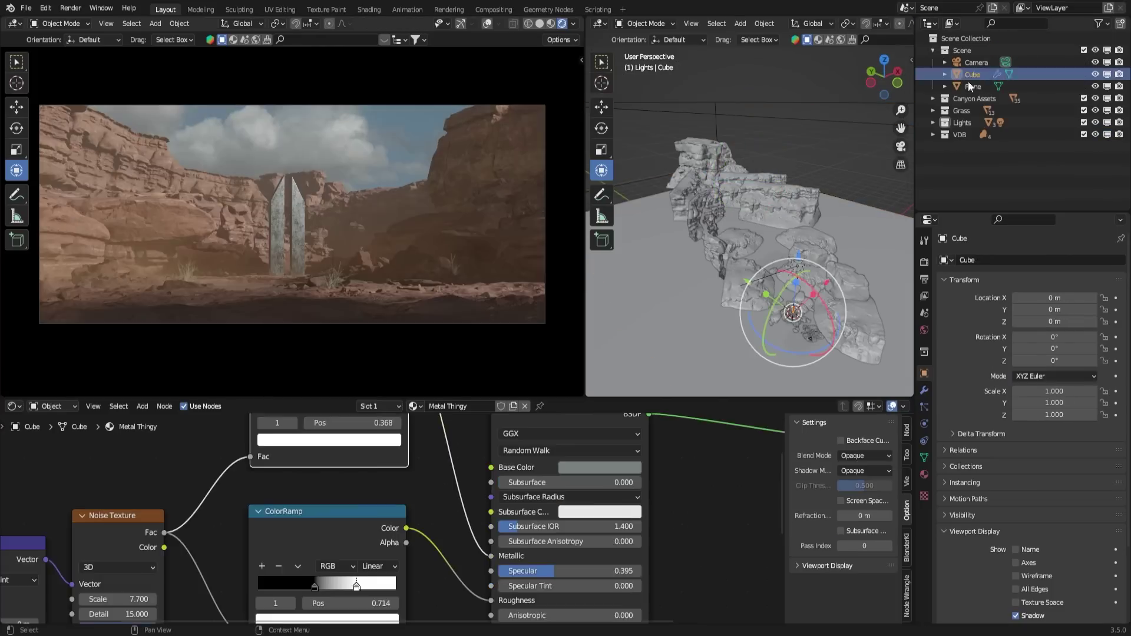
Step: Darken the Base Color of the Cube's Metal Thingy material to a dark grey
left_click(635, 459)
mouse_move(651, 277)
left_mouse_down()
mouse_move(666, 291)
mouse_move(645, 285)
left_mouse_up()
left_click_drag(718, 244, 719, 280)
left_click_drag(644, 285, 718, 303)
left_click_drag(672, 261, 662, 284)
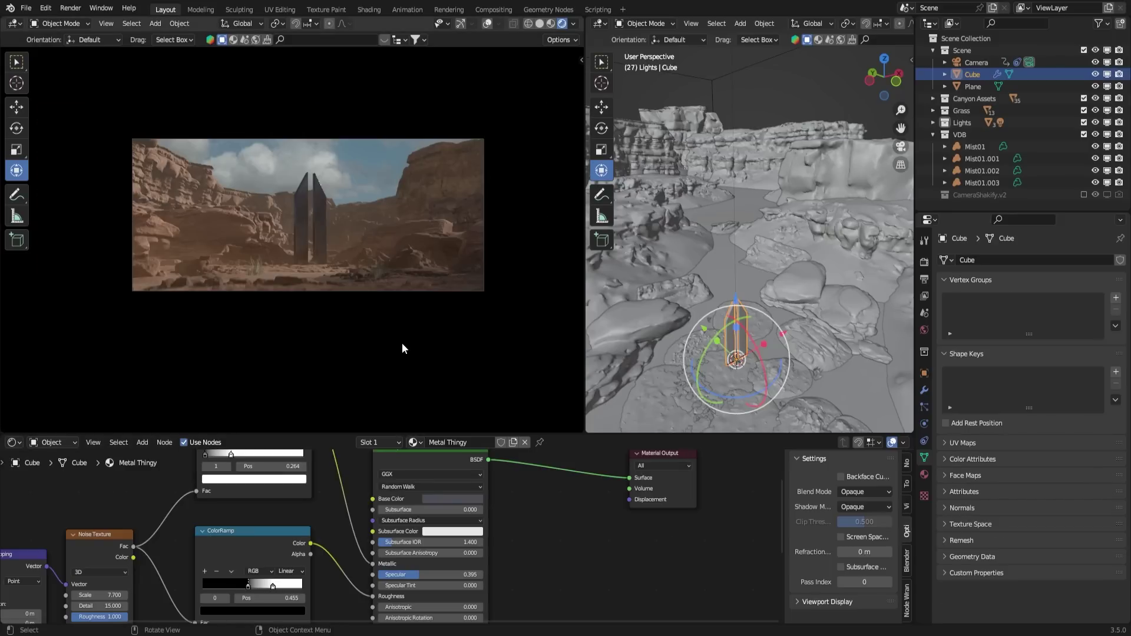
Step: Render the image at frame 27, switch to the Compositing workspace and enlarge its lower editor
scroll(402, 343, "up", 2)
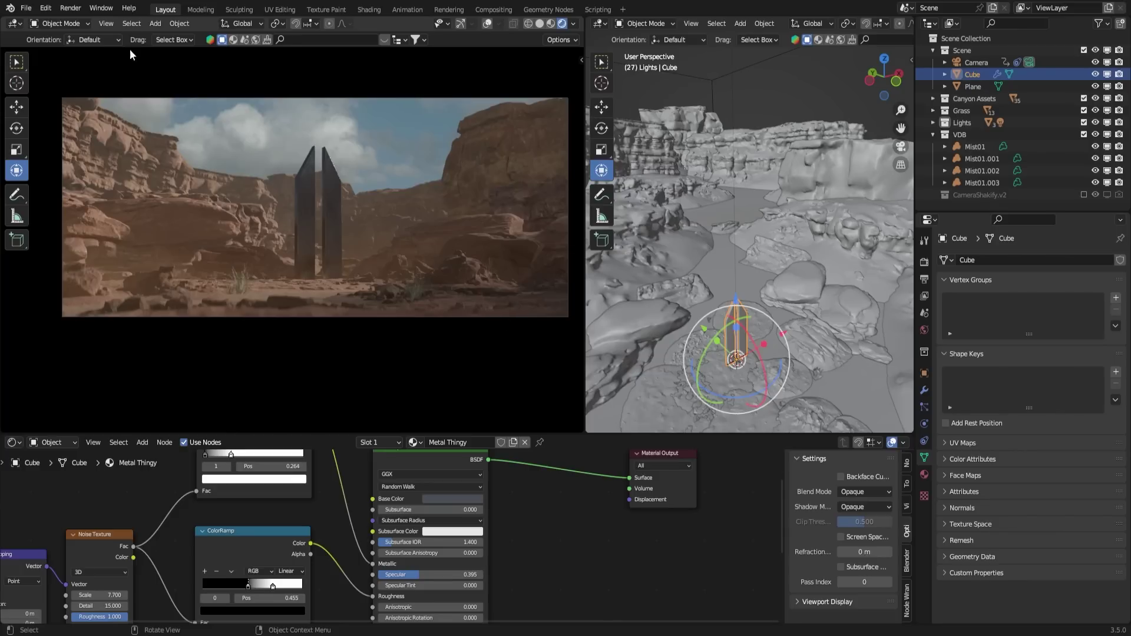
left_click(70, 8)
left_click(497, 9)
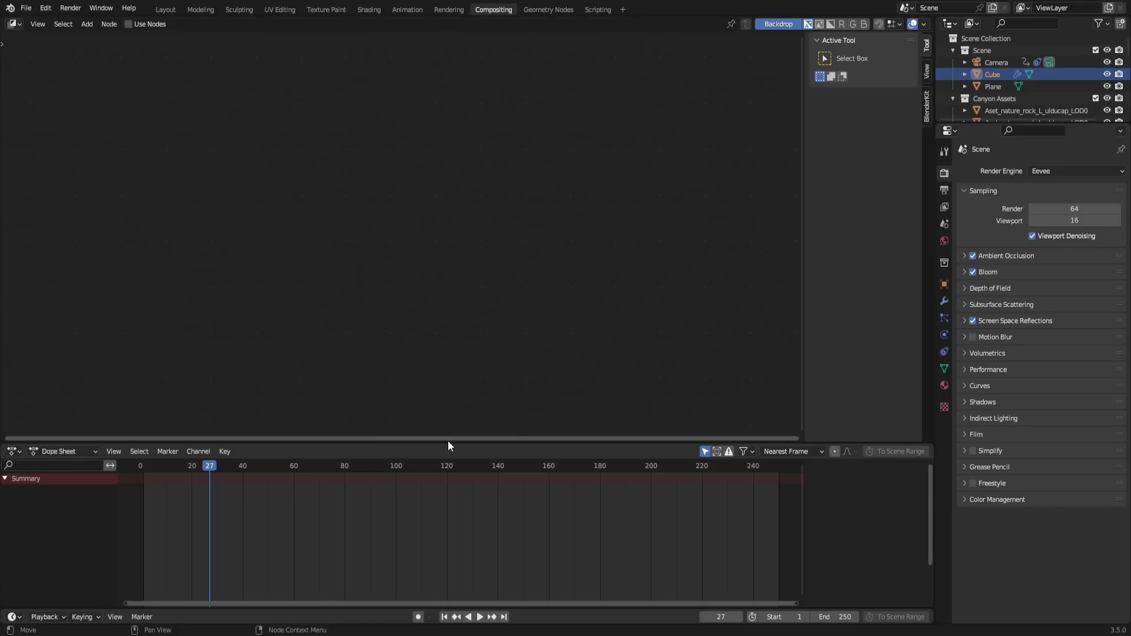
left_click_drag(447, 440, 460, 355)
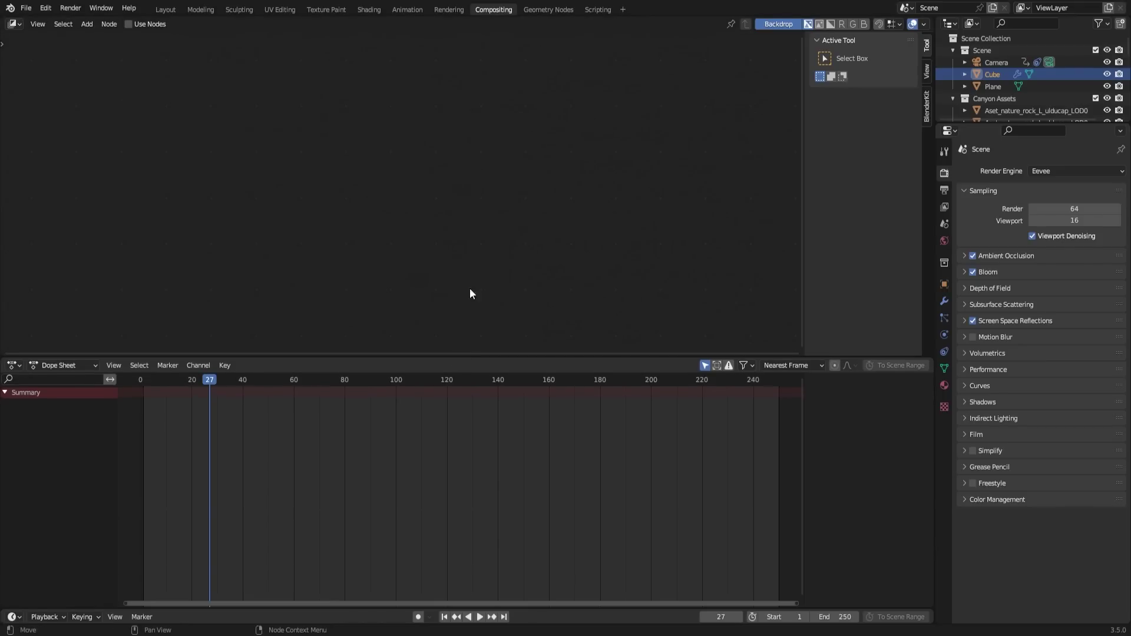
Step: Turn the upper compositing area into an Image Editor displaying the Viewer Node
left_click(14, 23)
left_click(32, 73)
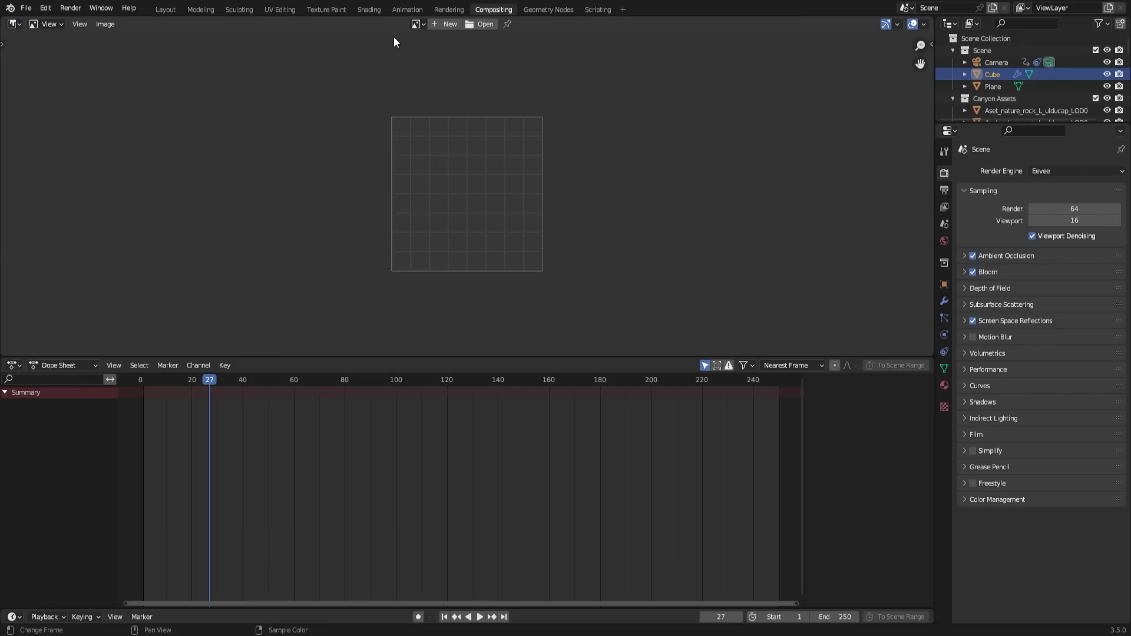
left_click(418, 24)
left_click(474, 63)
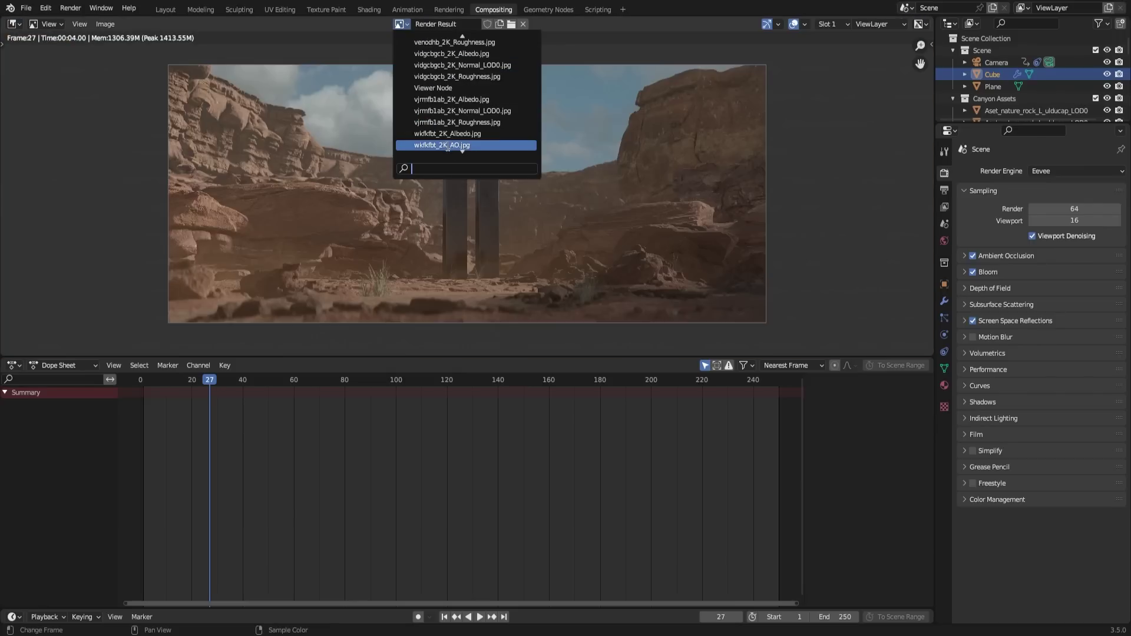
left_click(450, 87)
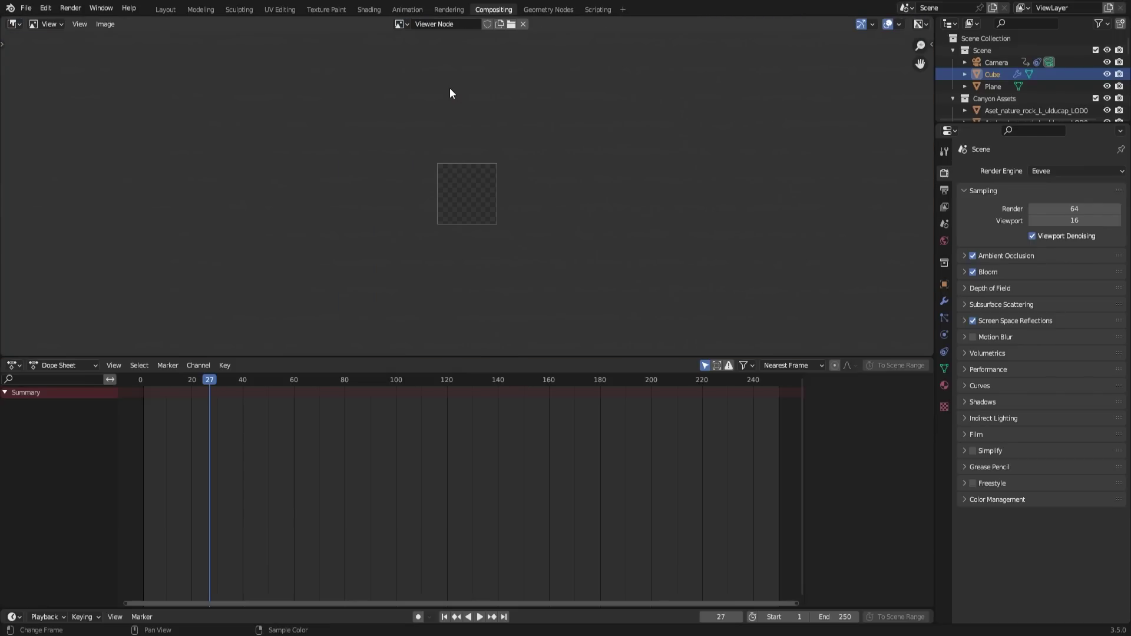
Step: Turn the lower area into a Compositor, enable Use Nodes and move the Render Layers and Composite nodes apart
left_click(17, 365)
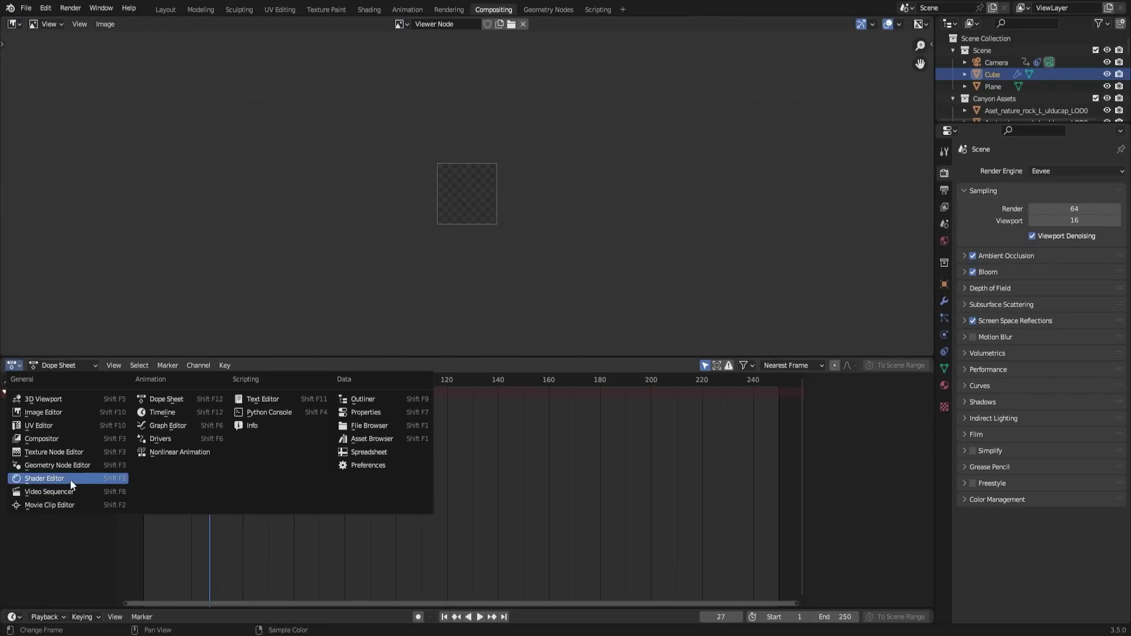
left_click(65, 443)
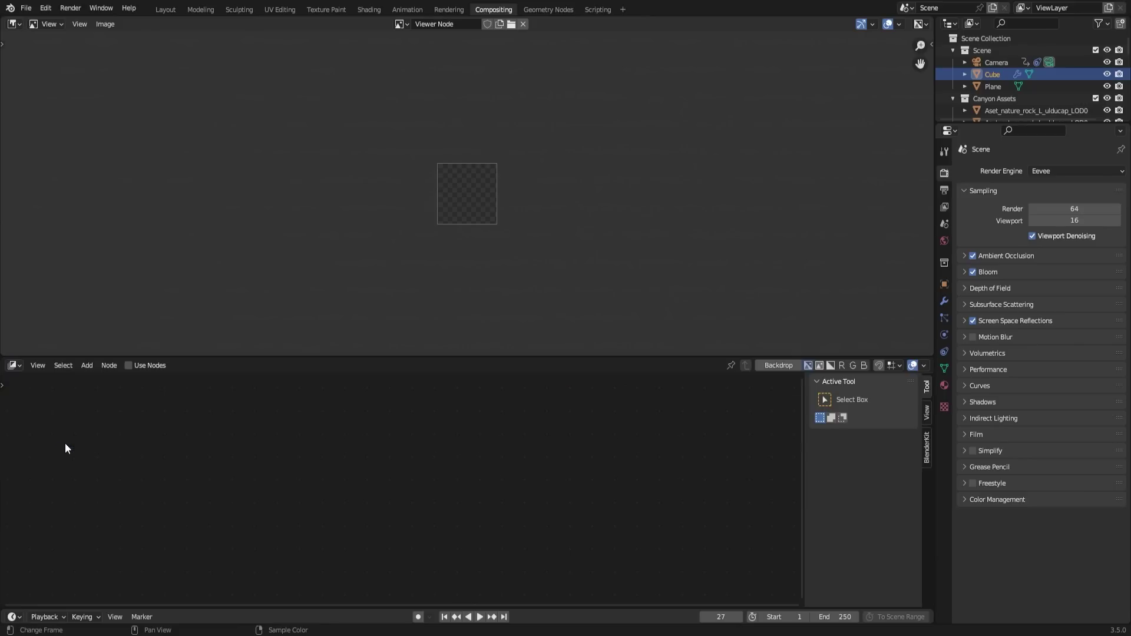
left_click(129, 366)
scroll(421, 474, "up", 2)
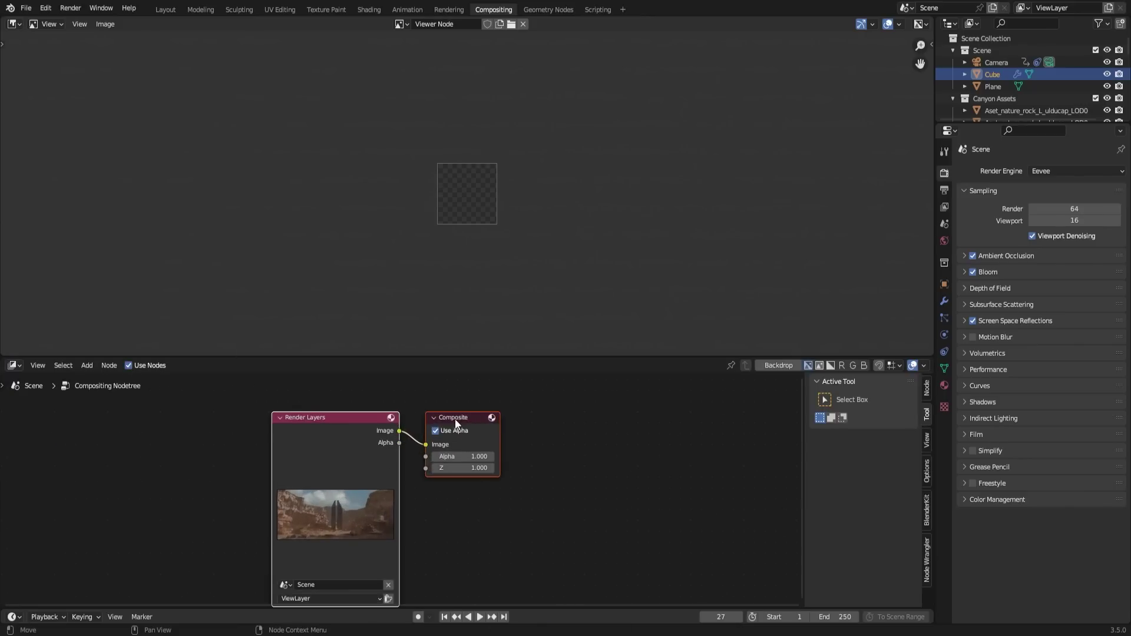
left_click_drag(455, 419, 554, 415)
left_click_drag(436, 424, 281, 420)
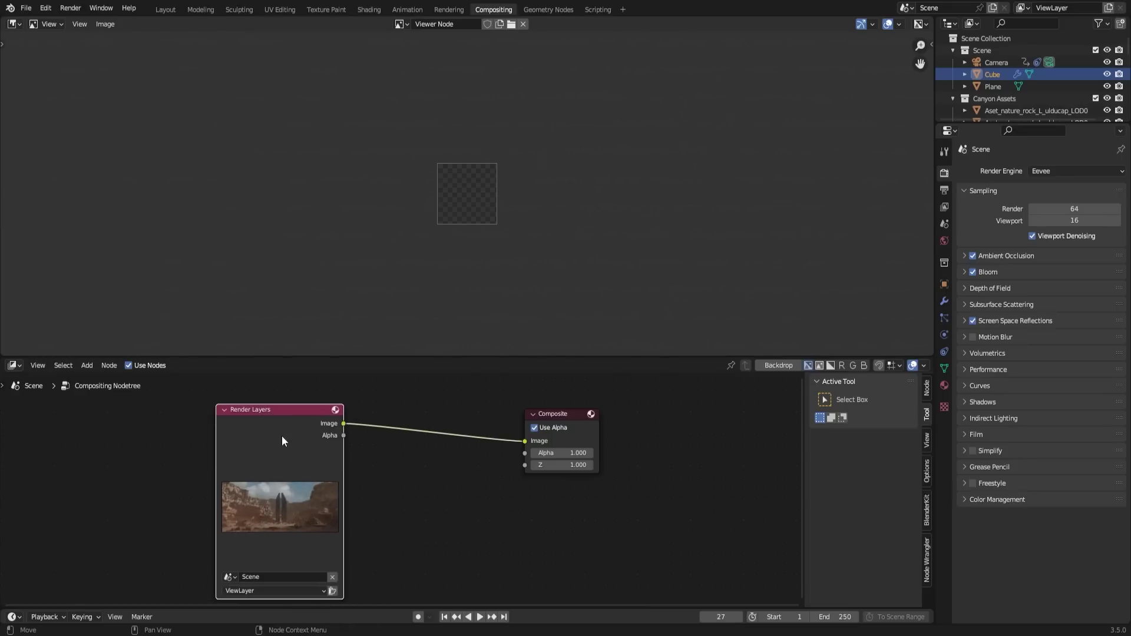
Step: Connect a Viewer node to the Render Layers image and place it below the Composite node
left_click(278, 446, "ctrl+shift")
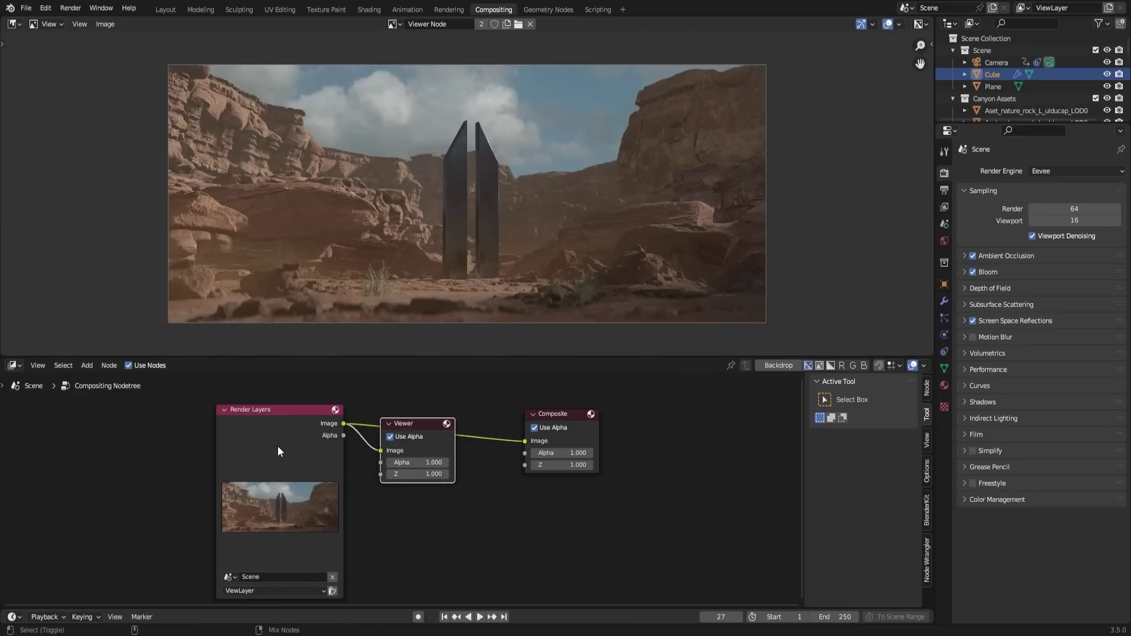
left_click_drag(401, 438, 558, 511)
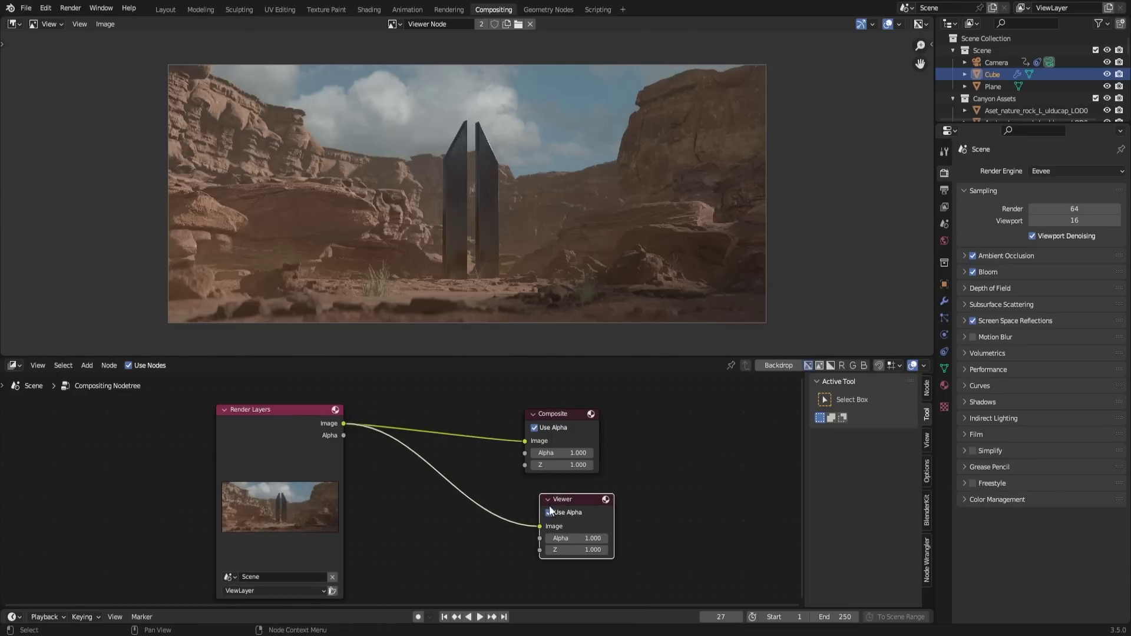
middle_click_drag(528, 511, 494, 480)
scroll(483, 491, "up", 1)
Step: Insert a Glare node between the Render Layers and Viewer nodes
left_click(381, 524)
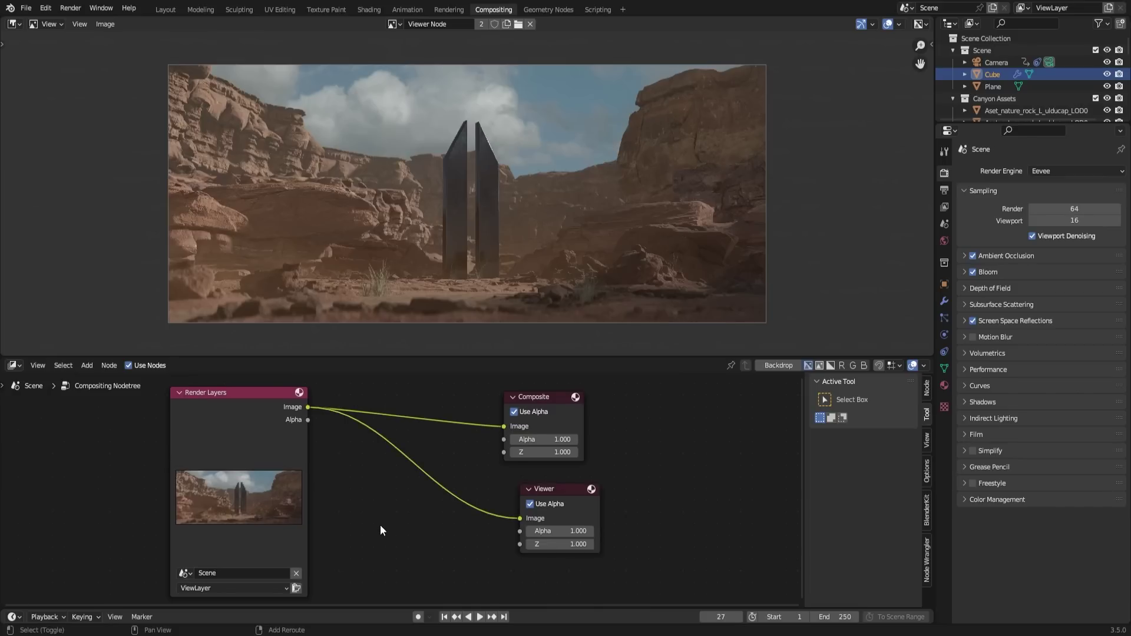
key("shift+a")
mouse_move(380, 525)
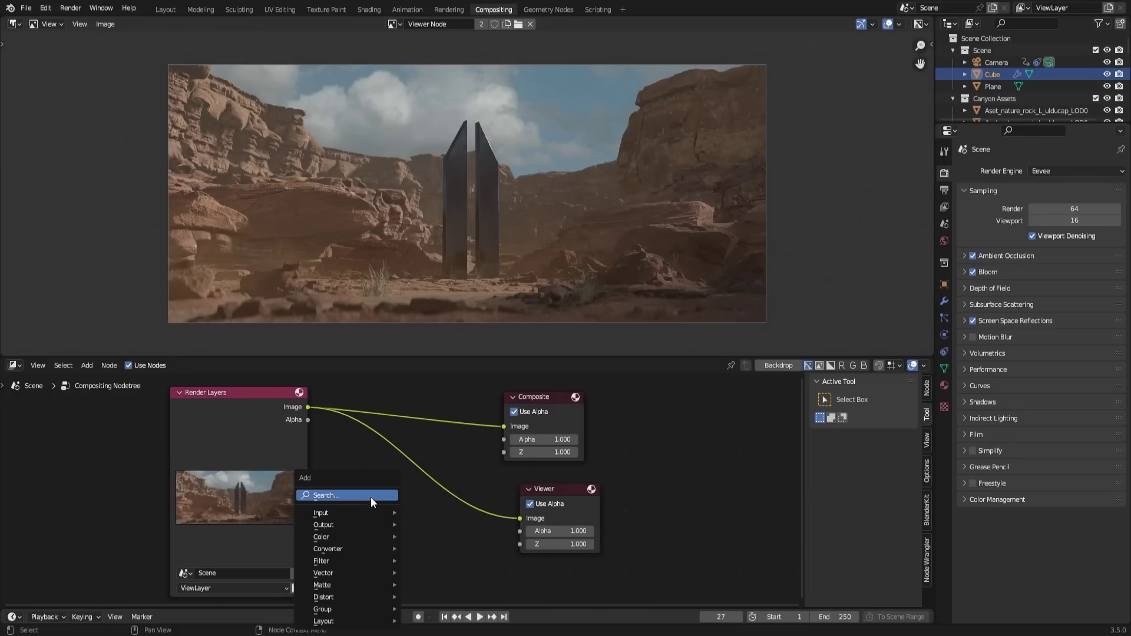
left_click(370, 497)
type("glare")
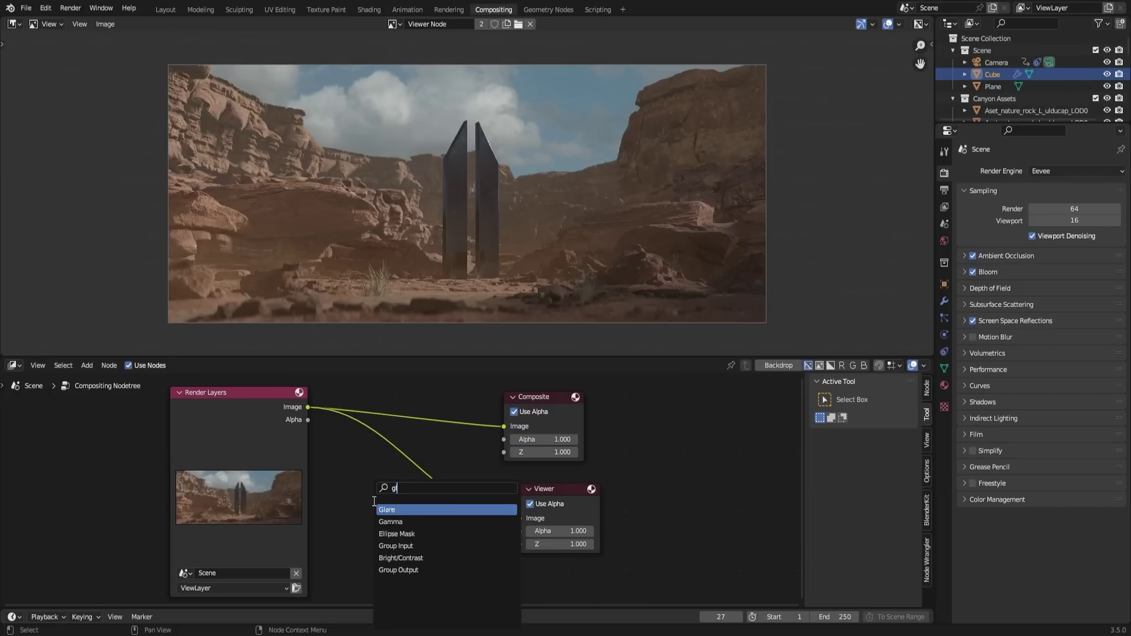
key("Return")
left_click(390, 475)
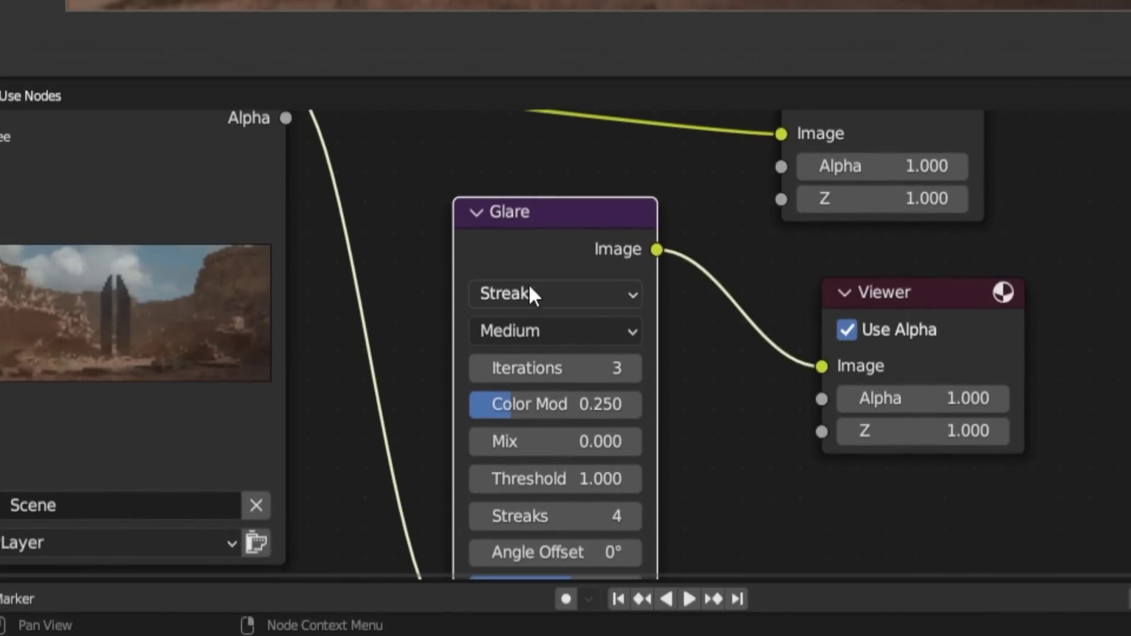
Step: Set the Glare node to Fog Glow with a threshold of 0.1 and a size of 9
left_click(530, 292)
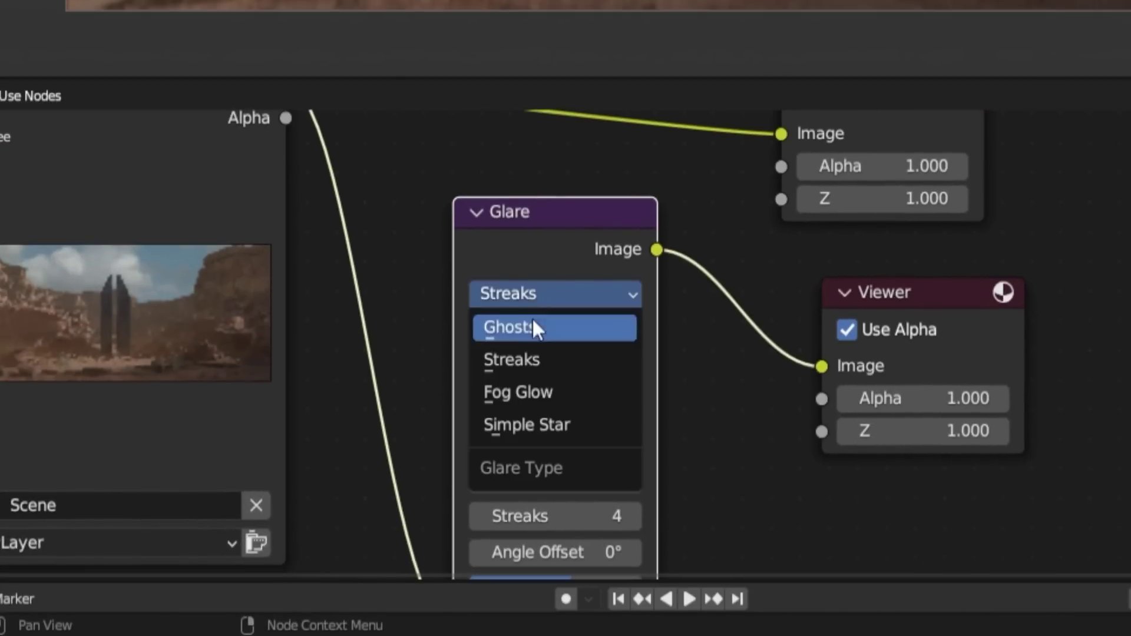
left_click(532, 392)
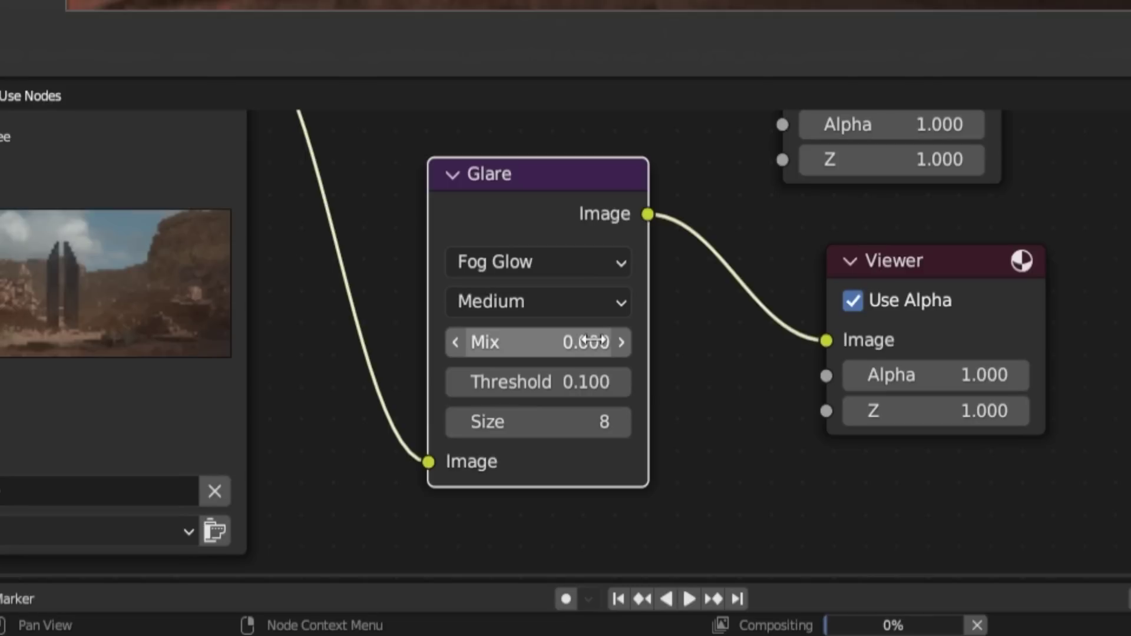
left_click(594, 423)
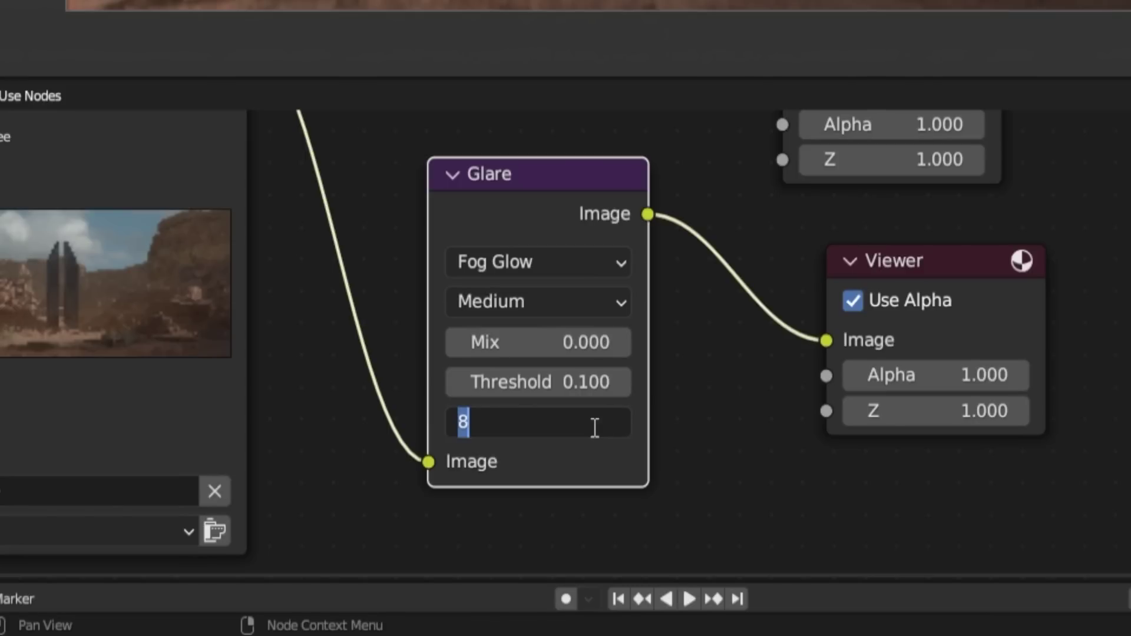
type("9")
key("Return")
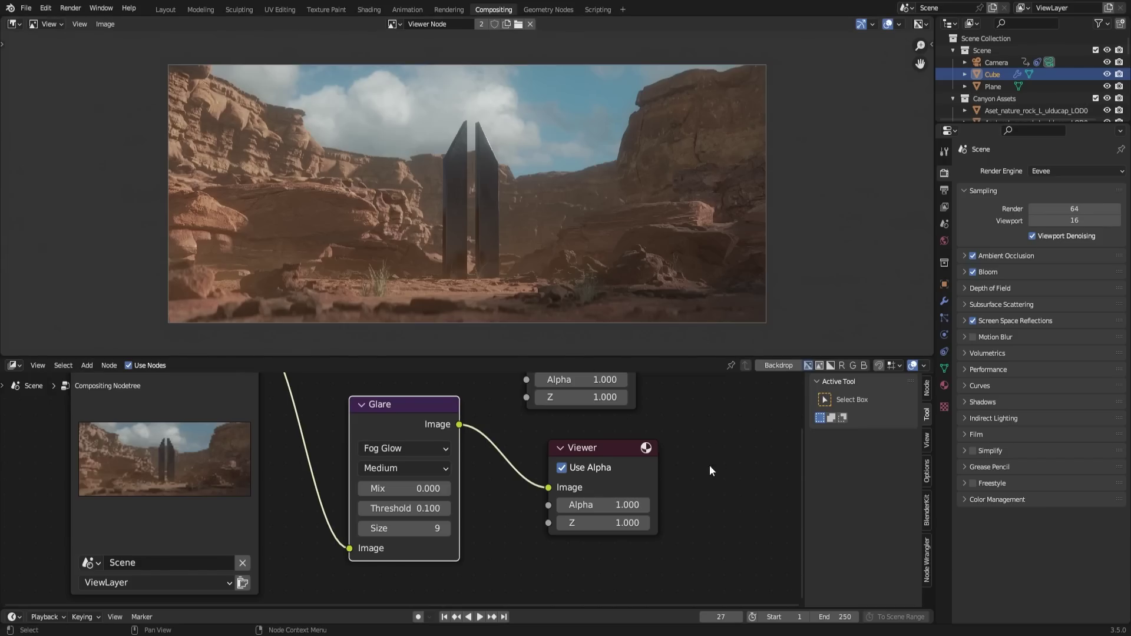
middle_click_drag(709, 465, 650, 487)
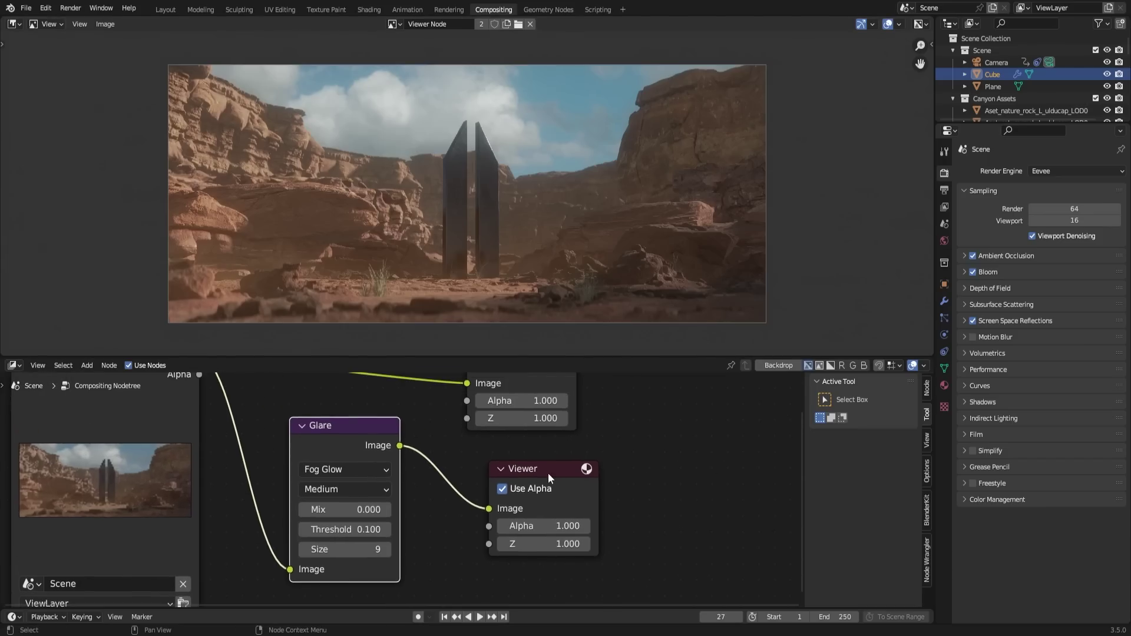
Step: Move the Viewer node aside and insert a Lens Distortion node between Glare and Viewer
left_click_drag(548, 473, 662, 467)
left_click(539, 520)
key("shift+a")
left_click(536, 497)
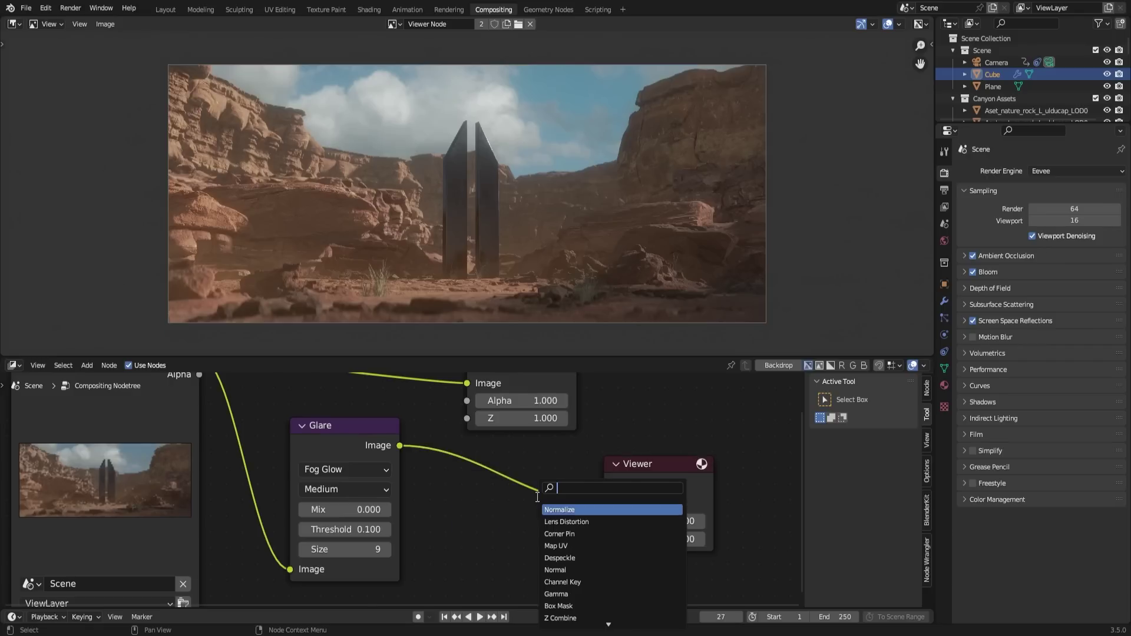
type("len")
key("Return")
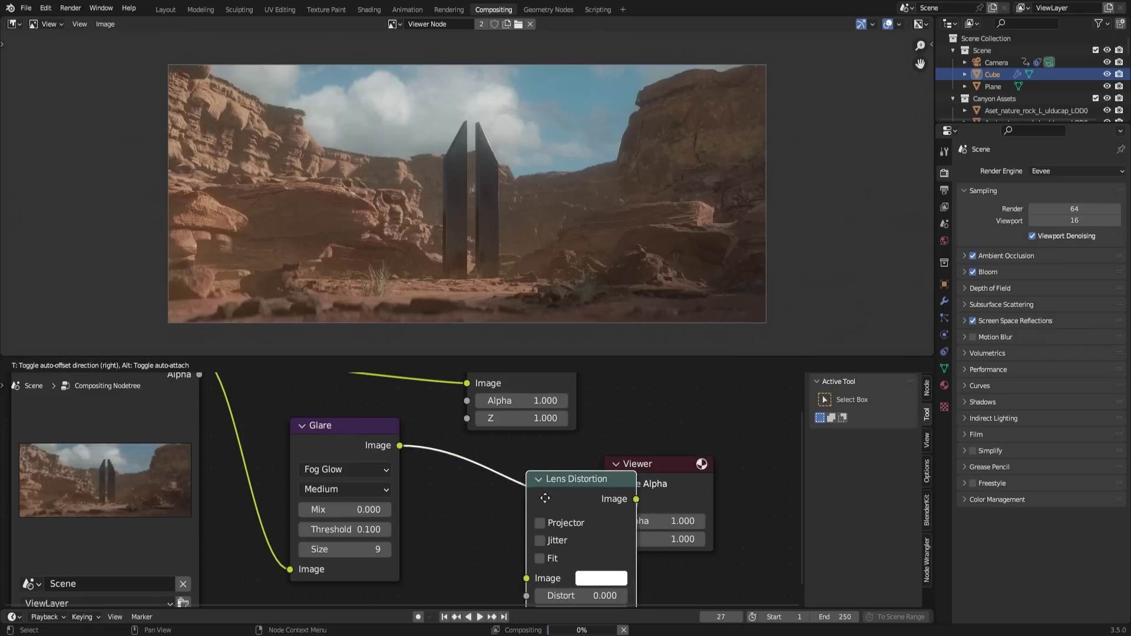
left_click(488, 469)
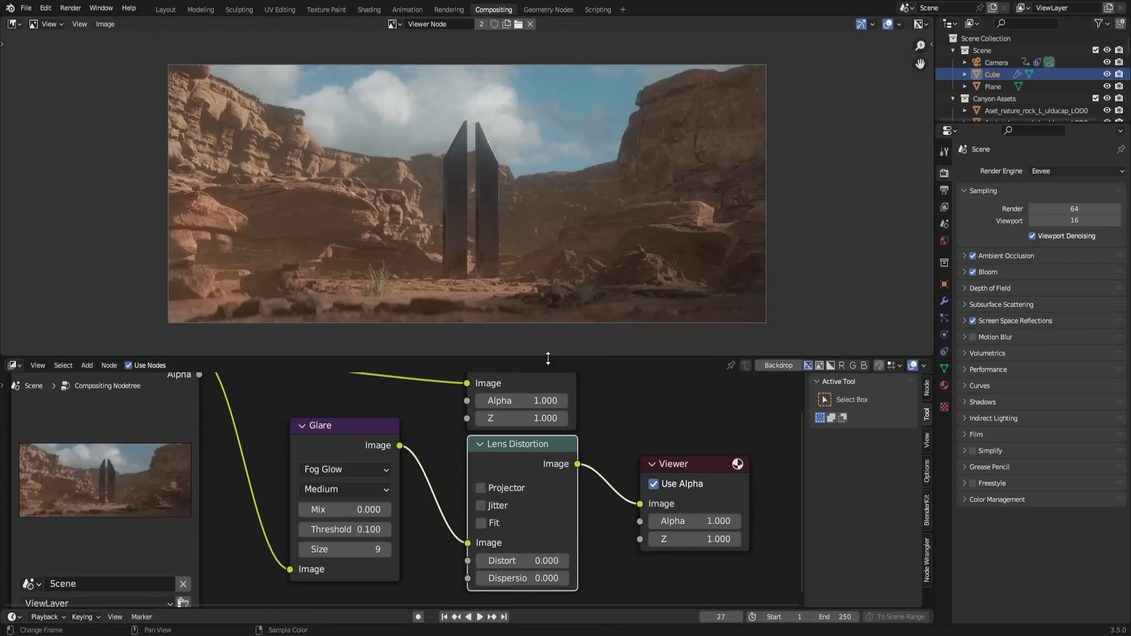
Step: Enable Fit on the Lens Distortion node with Distort -0.03 and Dispersion 0.02, and connect its image output to the Composite node
left_click_drag(548, 358, 549, 307)
middle_click_drag(572, 501, 561, 491)
middle_click_drag(658, 348, 626, 352)
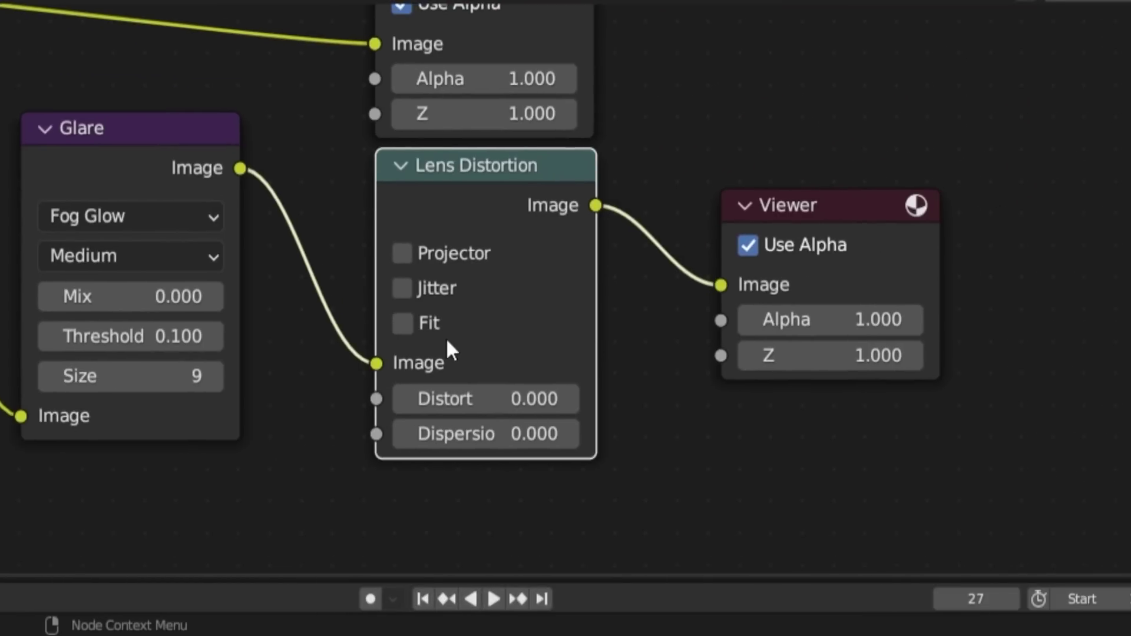
left_click(411, 326)
left_click(533, 400)
type("-0.03")
left_click(447, 434)
type("0.03")
key("Return")
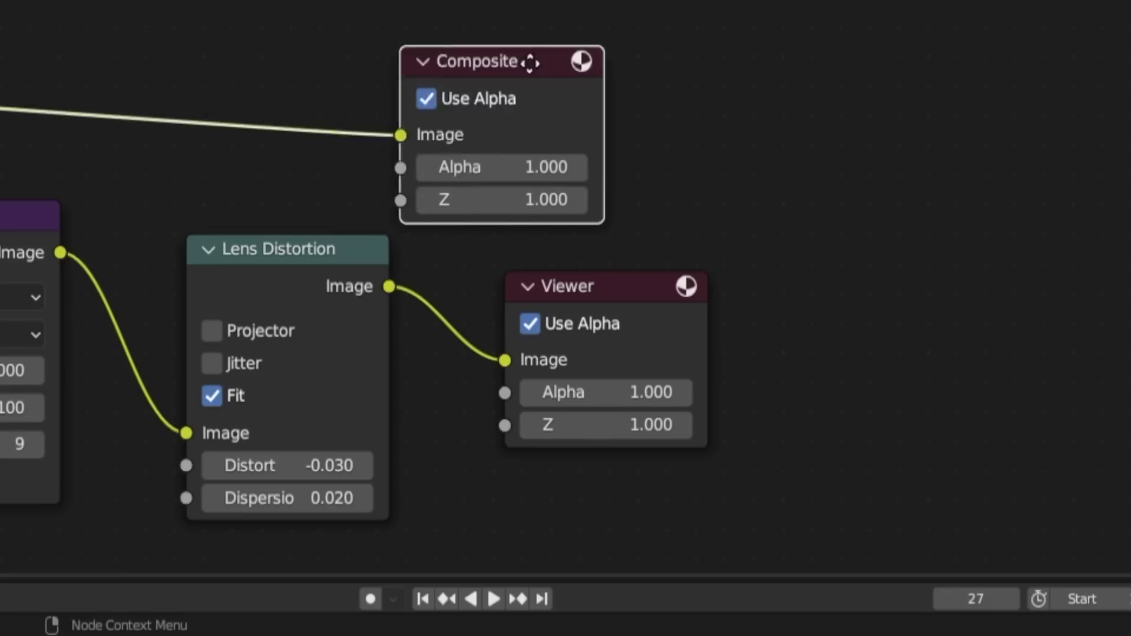
left_click_drag(528, 61, 714, 65)
left_click_drag(389, 287, 582, 145)
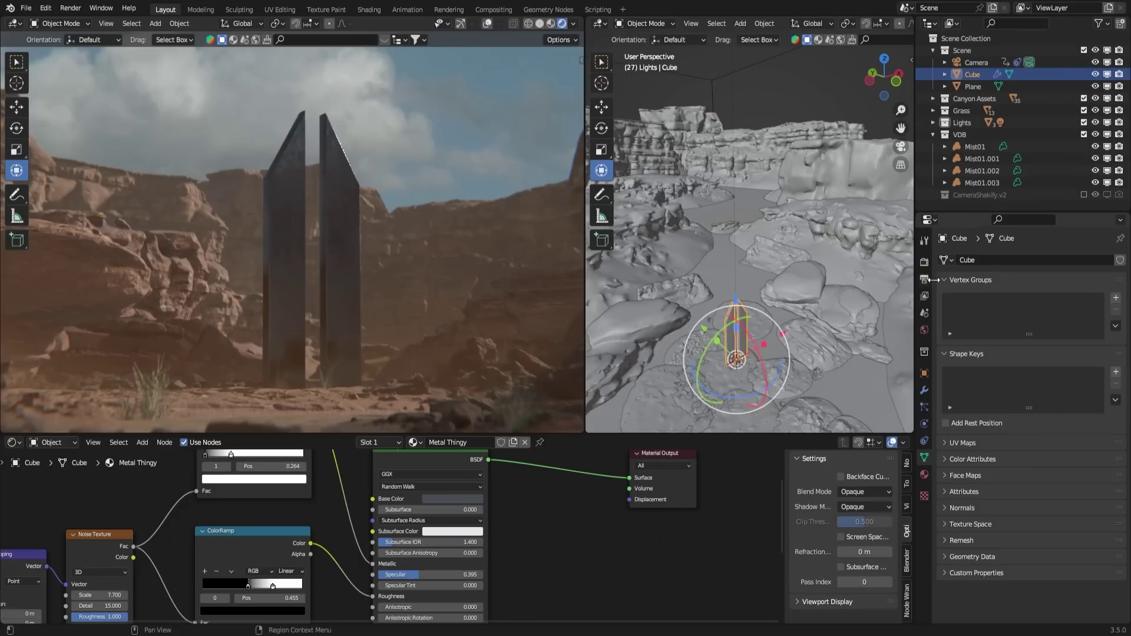
Step: Collapse the VDB collection in the Layout workspace and show the full camera frame in the rendered viewport
left_click(932, 134)
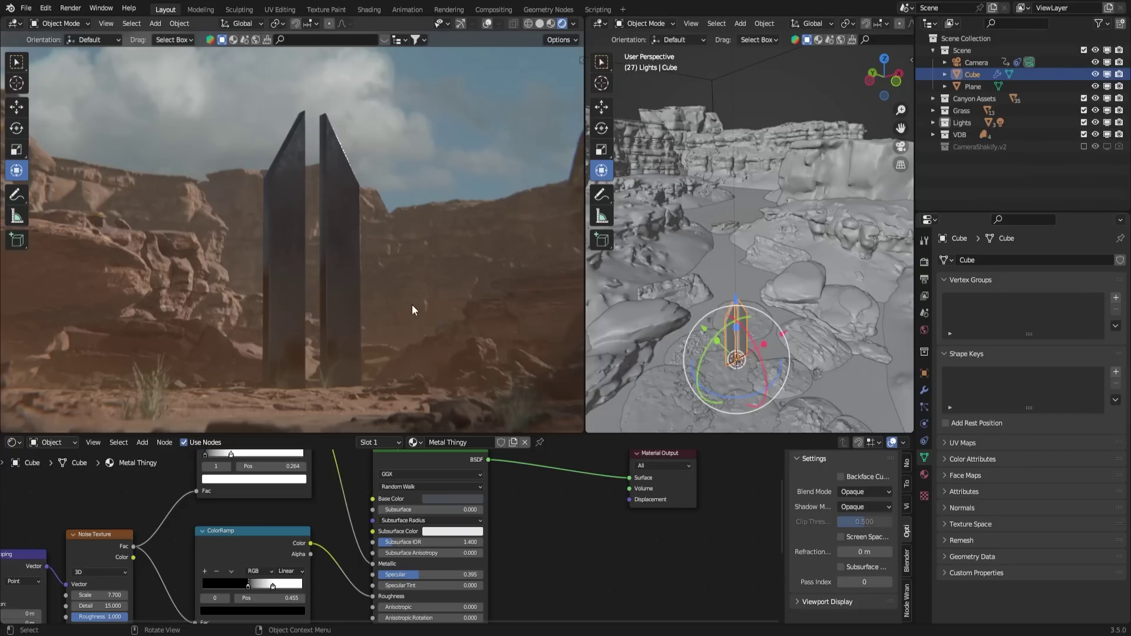
key("KP_0")
scroll(408, 303, "down", 1)
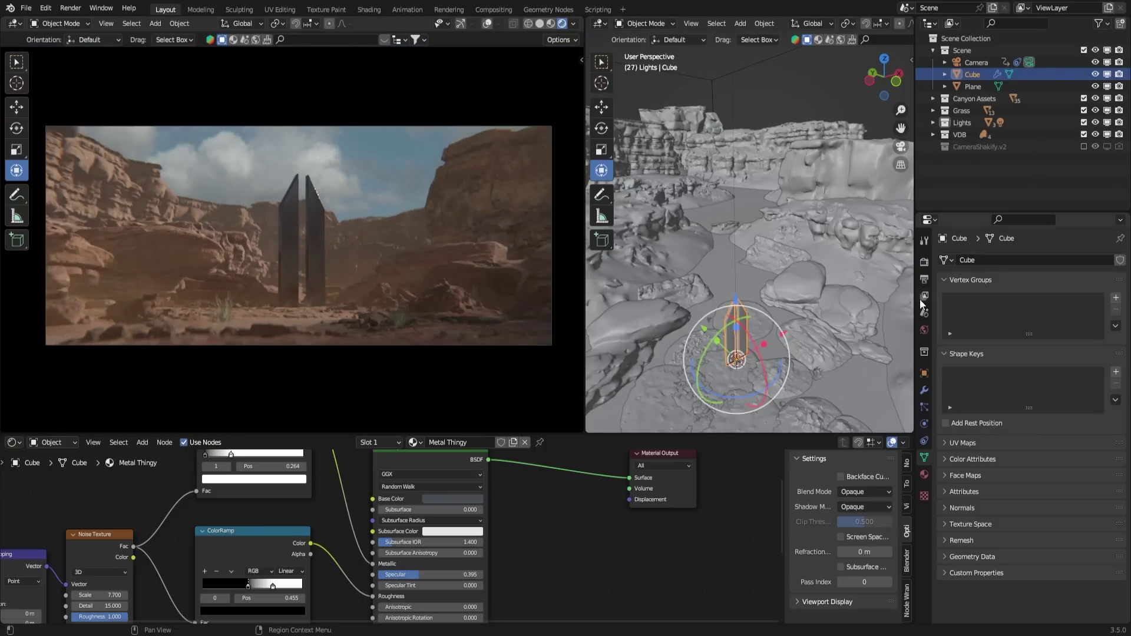
Step: Choose an output folder for the render and set the file format to FFmpeg Video
left_click(924, 278)
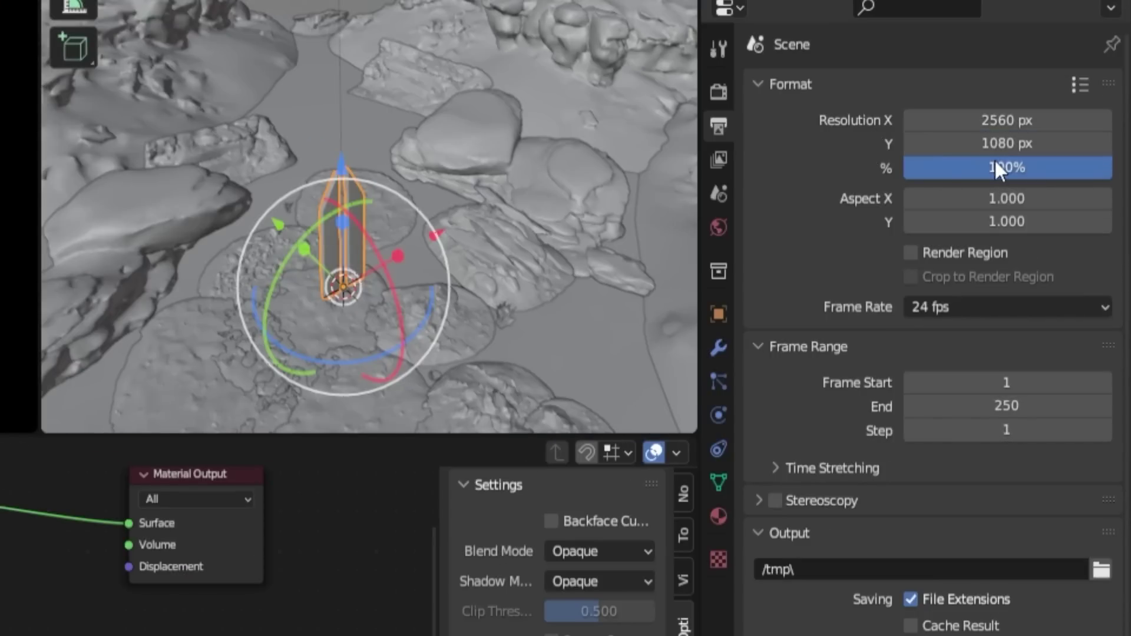
scroll(827, 390, "down", 4)
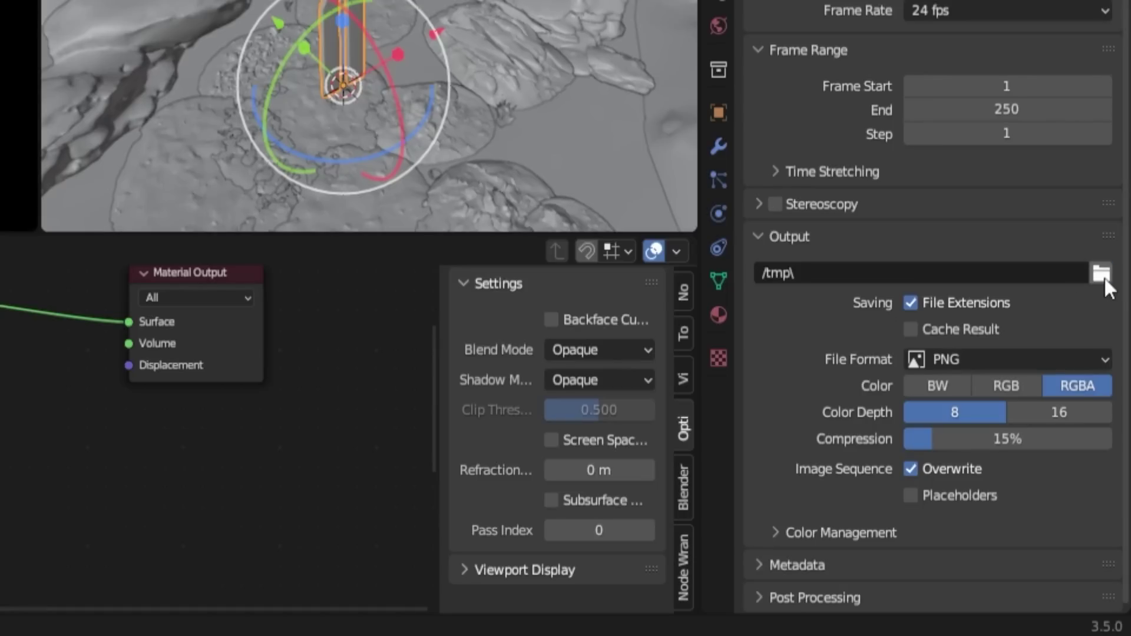
left_click(1101, 274)
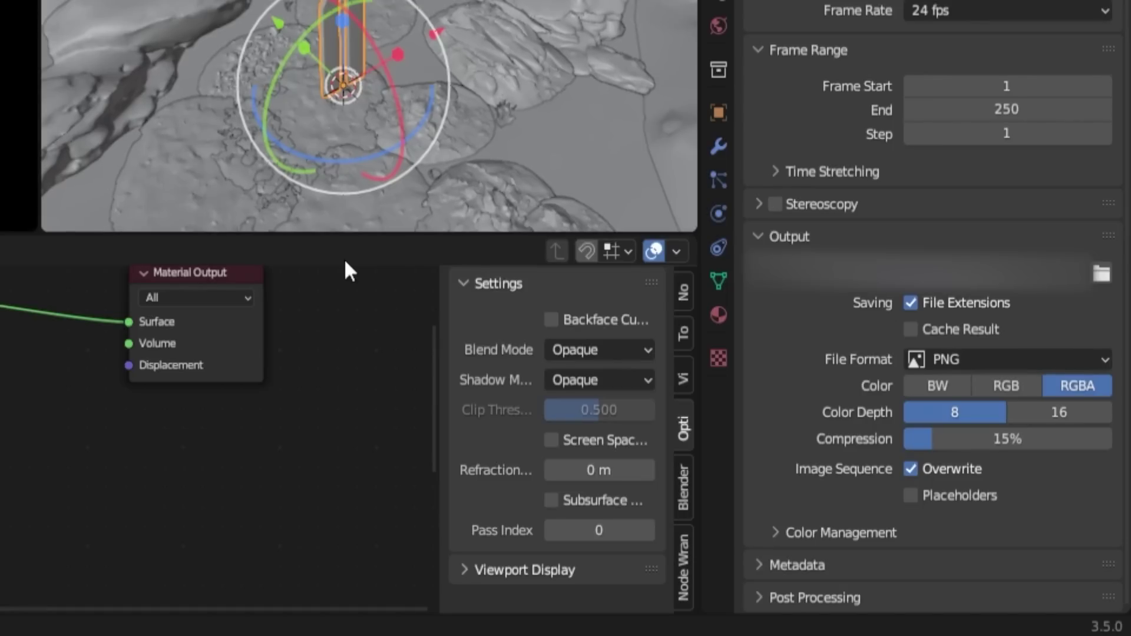
left_click(996, 357)
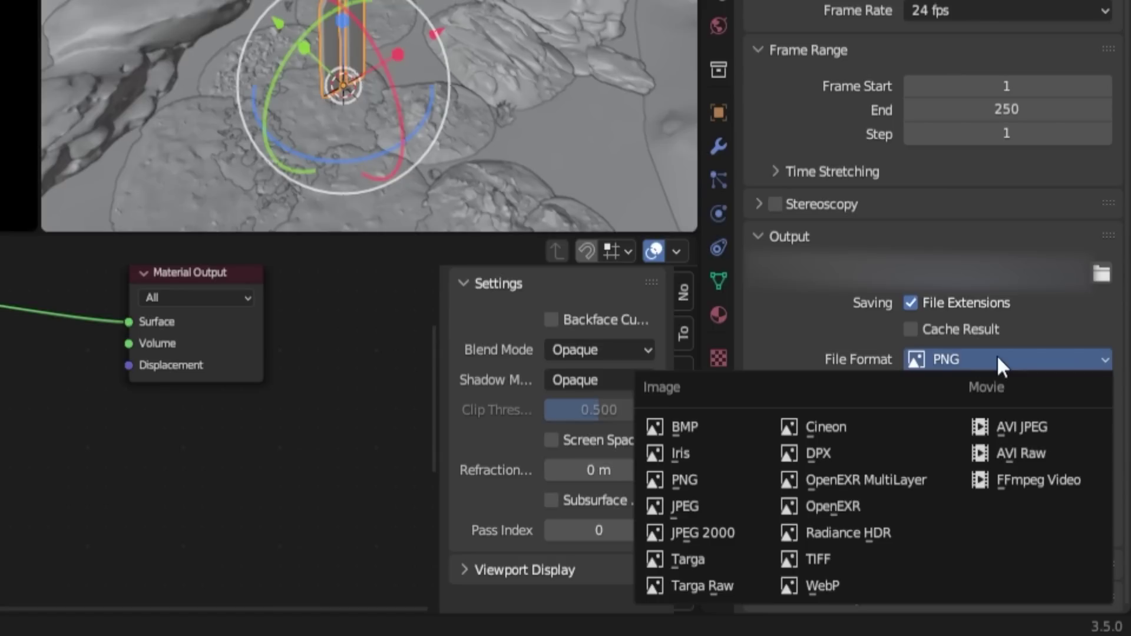
left_click(1001, 478)
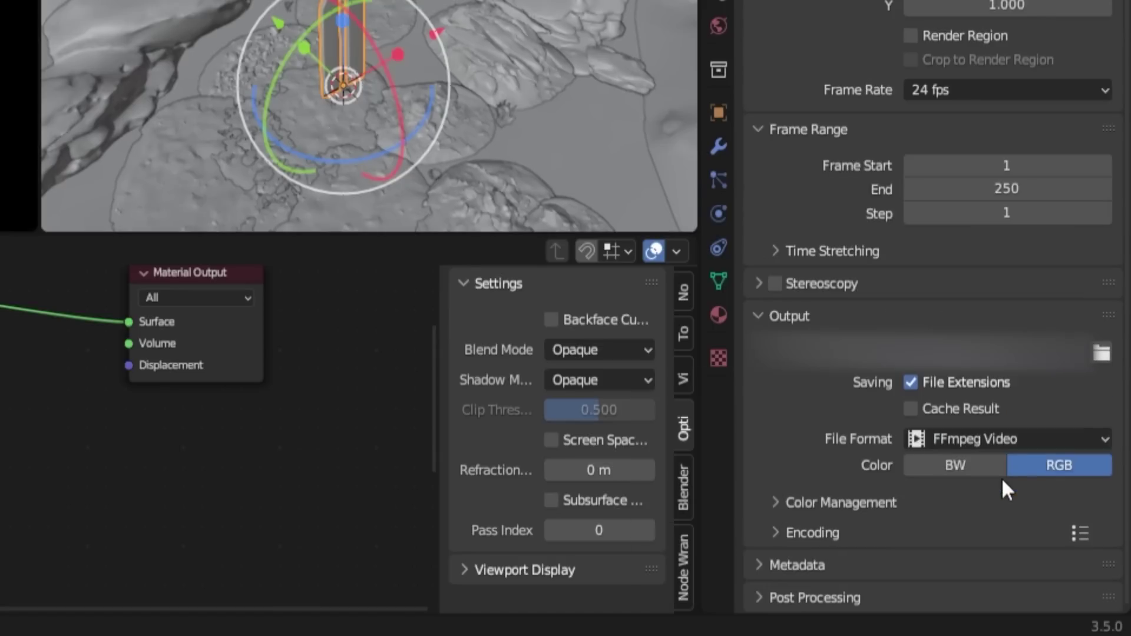
left_click(851, 501)
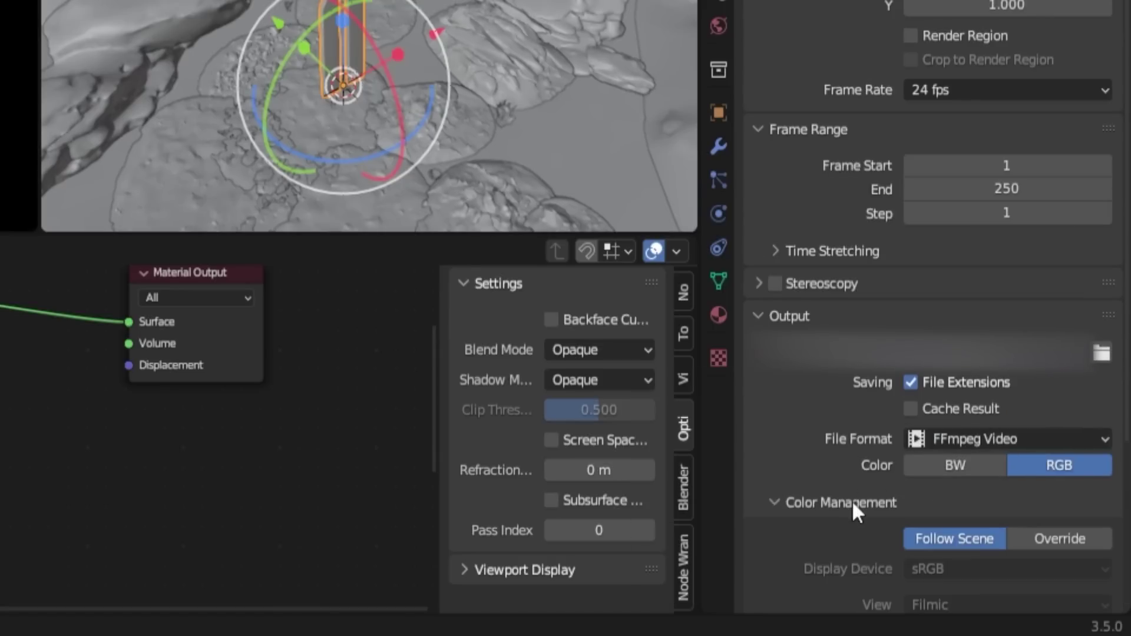
scroll(851, 501, "down", 6)
left_click(788, 293)
Step: Set the video encoding to the MPEG-4 container with High Quality output
left_click(802, 530)
scroll(806, 527, "down", 3)
scroll(808, 523, "down", 7)
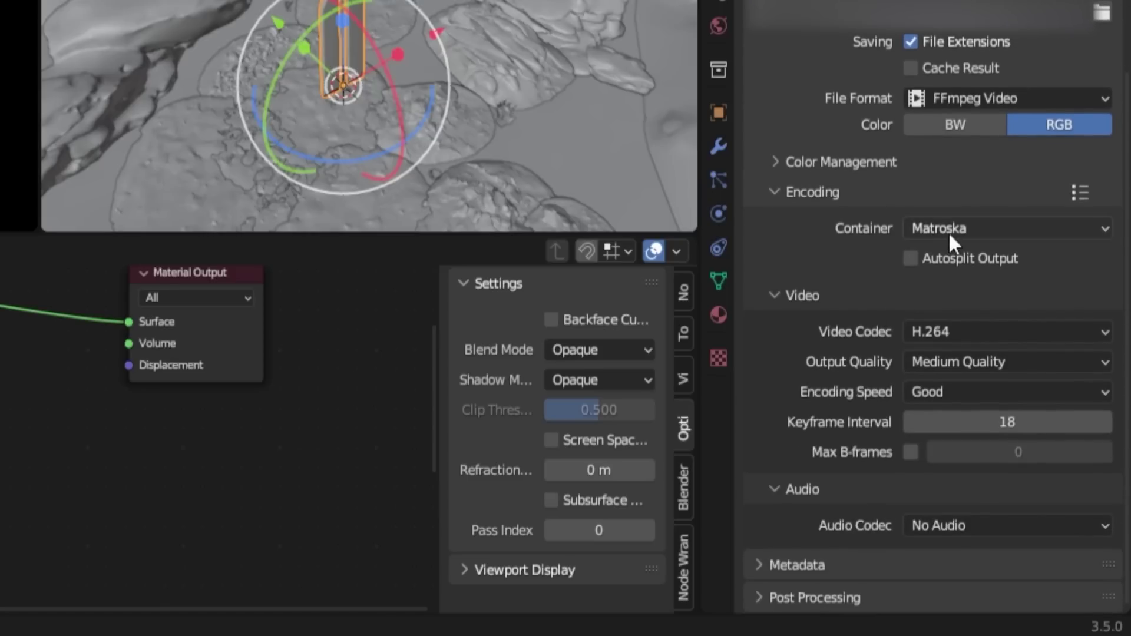
left_click(948, 231)
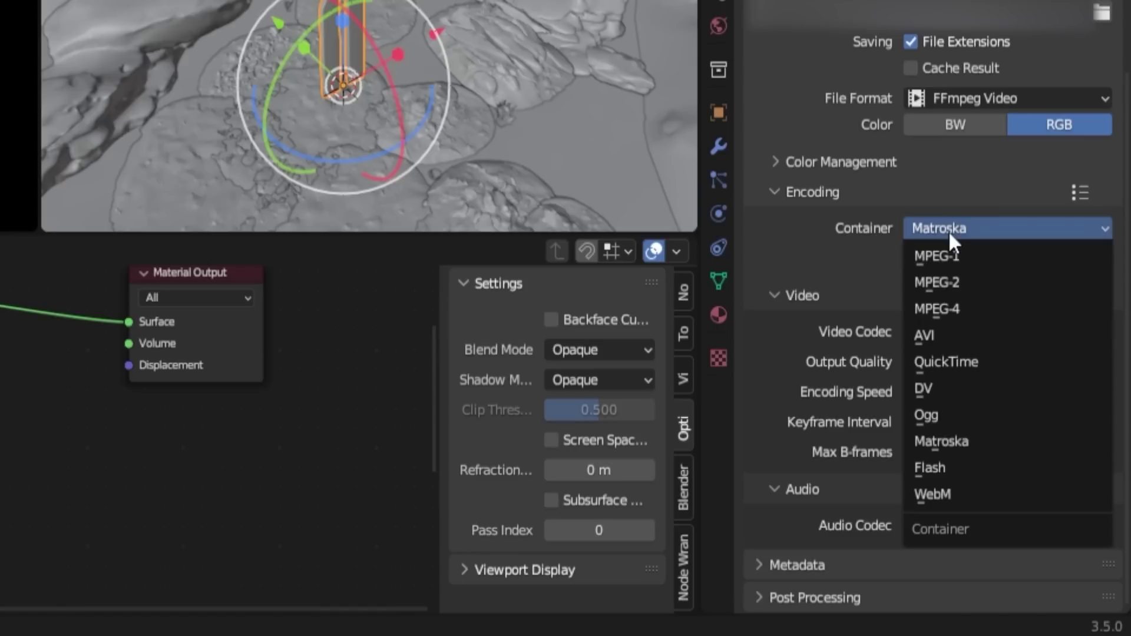
left_click(950, 309)
left_click(985, 361)
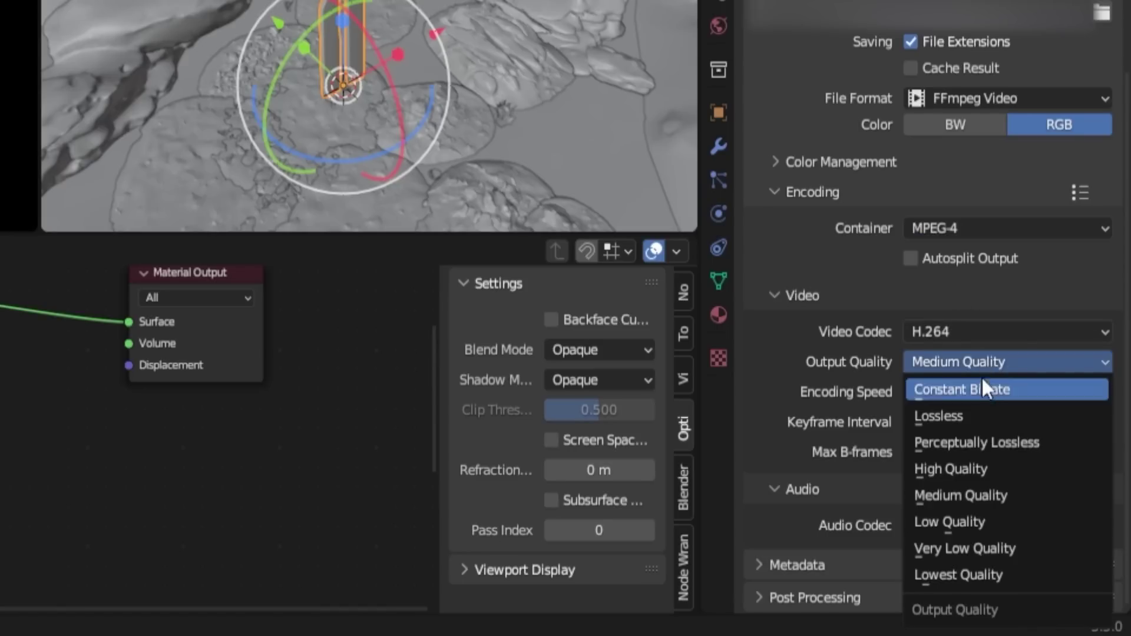
left_click(976, 468)
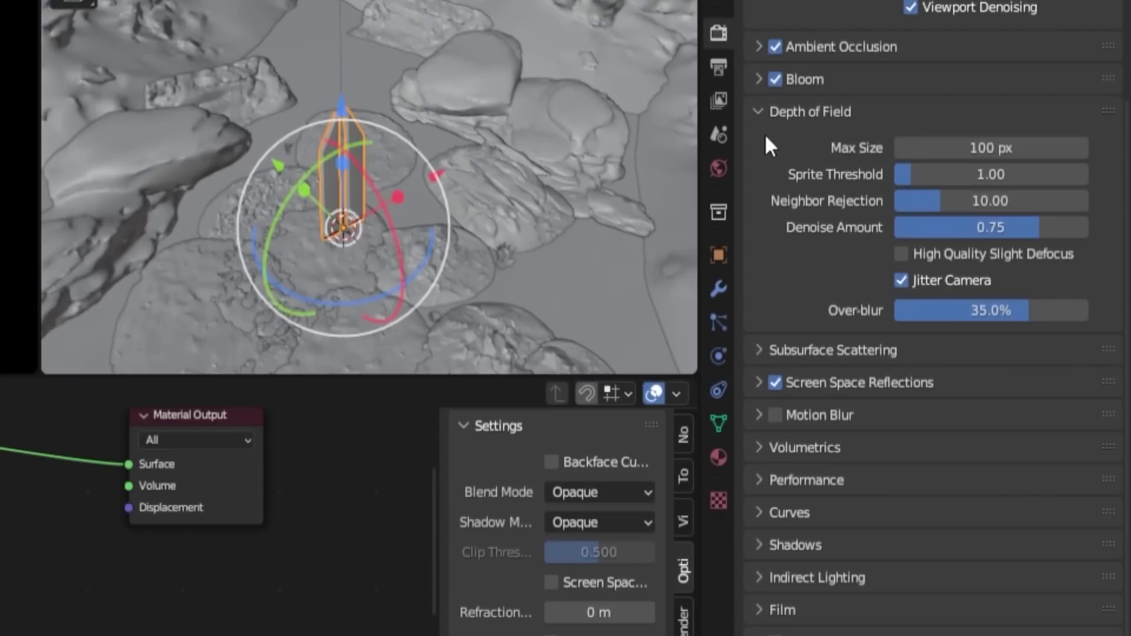
Step: Enable Motion Blur in the Eevee render settings with a shutter of 0.1 and a background separation of 10
left_click(764, 119)
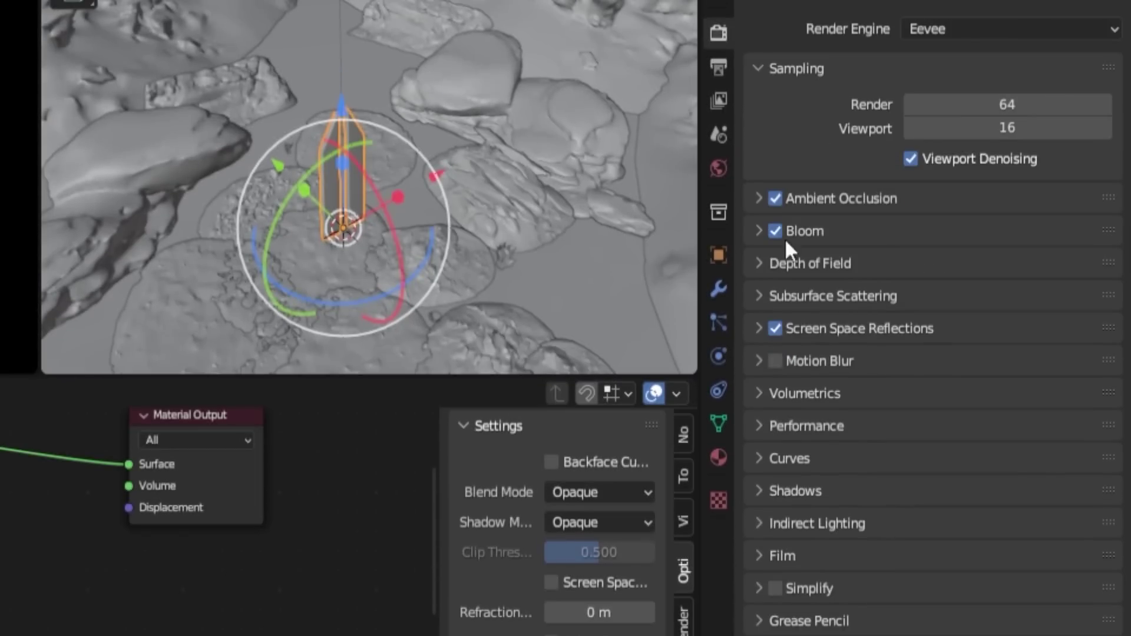
left_click(759, 361)
left_click(775, 361)
left_click(933, 424)
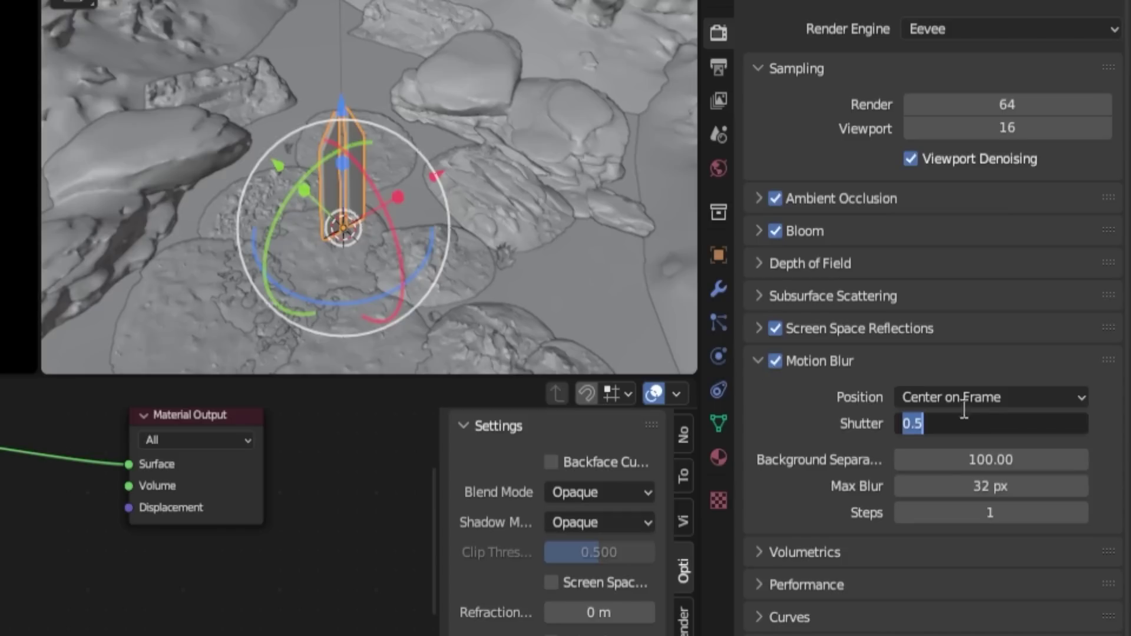
type(".1")
key("Return")
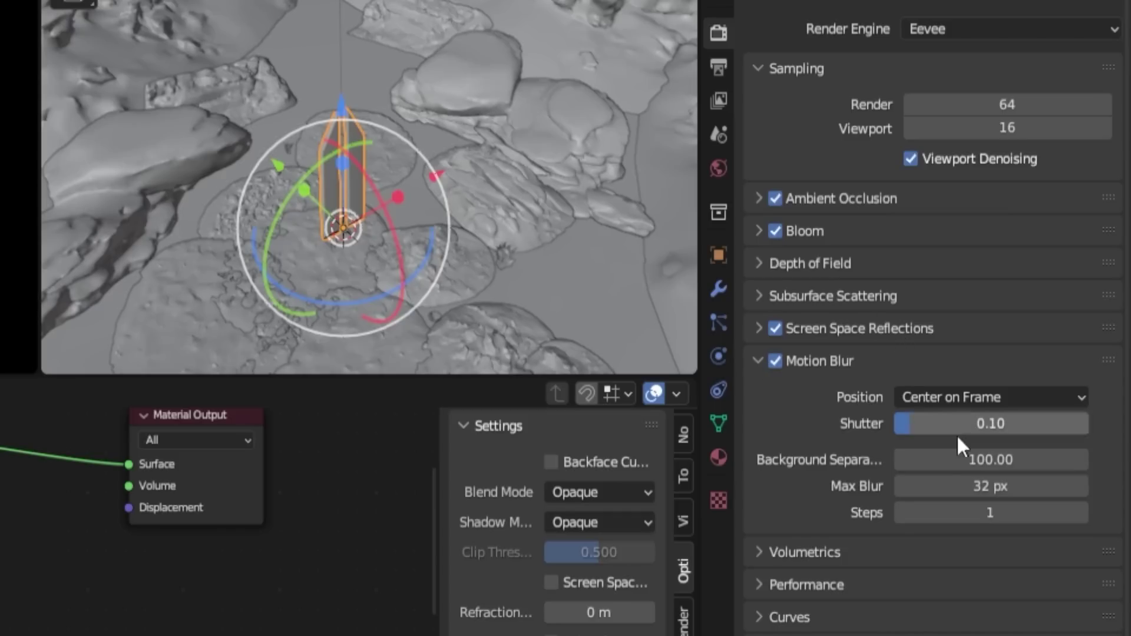
left_click(958, 449)
type("10")
key("Return")
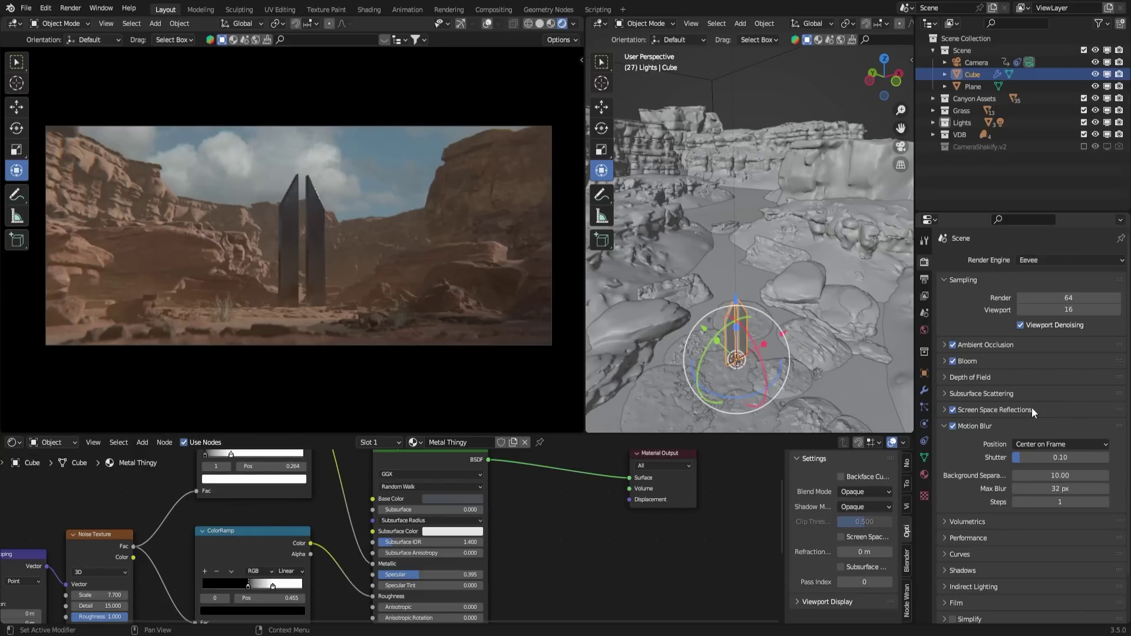
Step: Save the file, and start rendering the animation with the camera viewport switched to solid shading
key("ctrl+s")
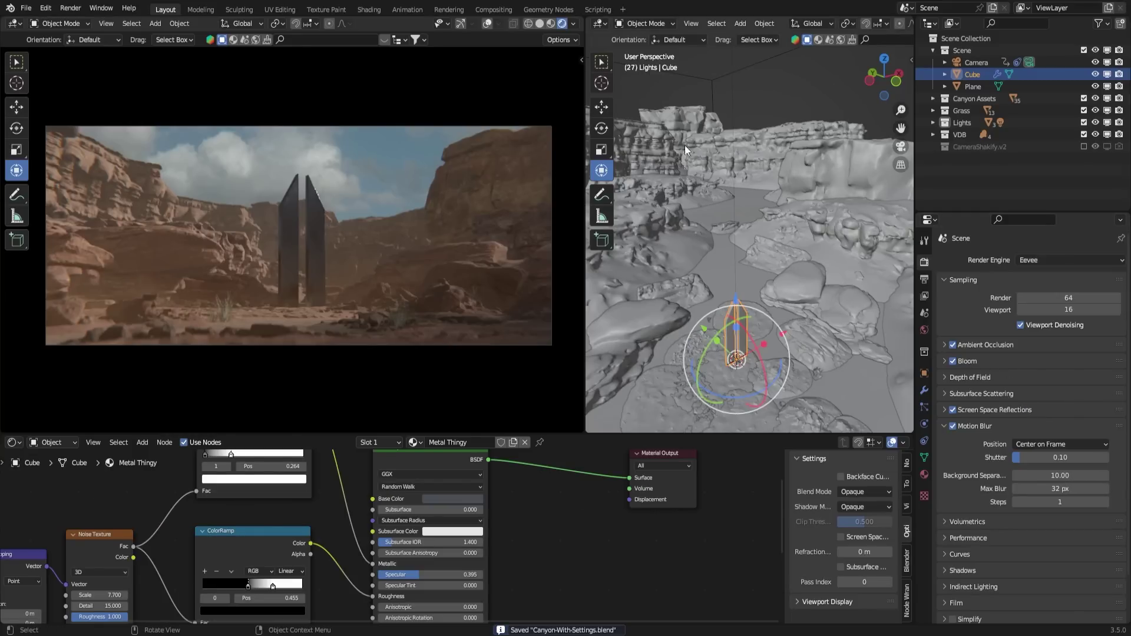
left_click(540, 24)
left_click(70, 8)
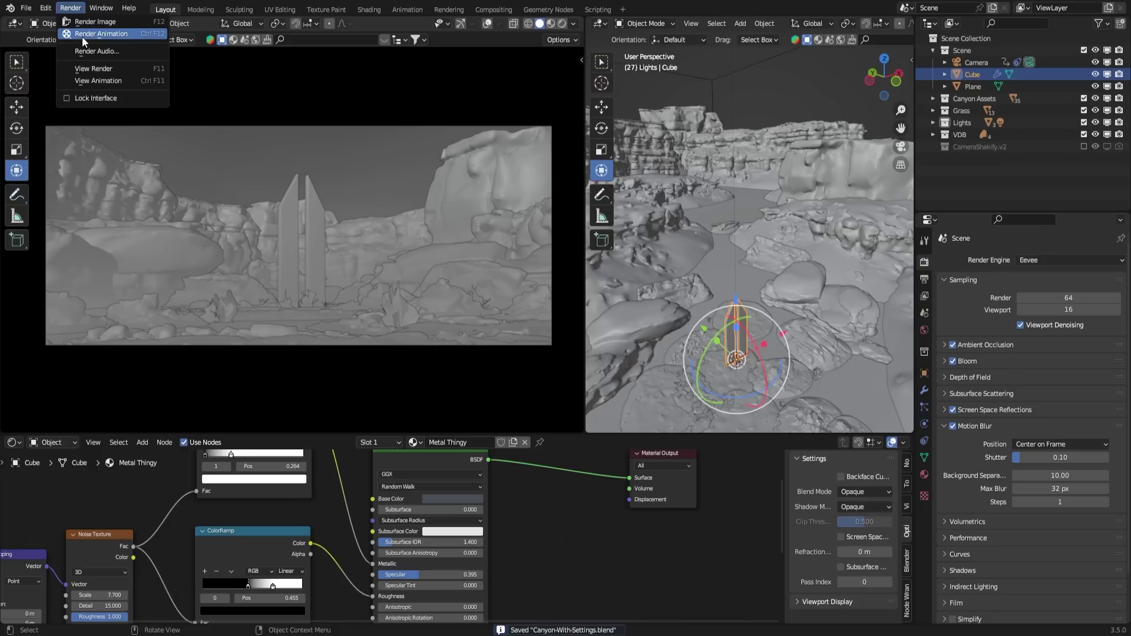
left_click(84, 34)
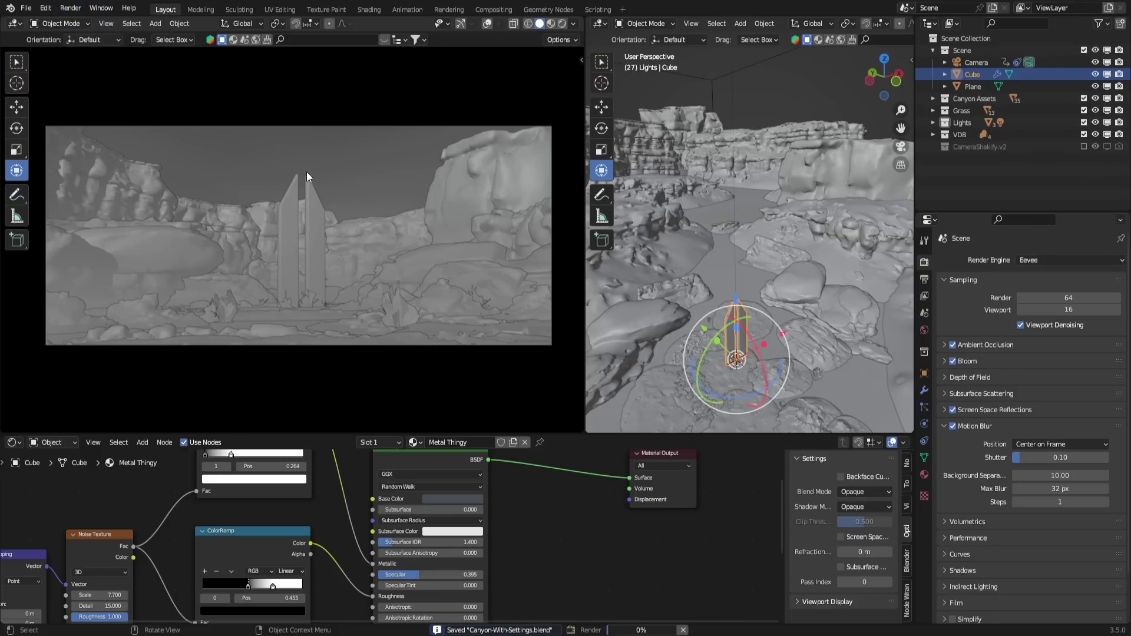